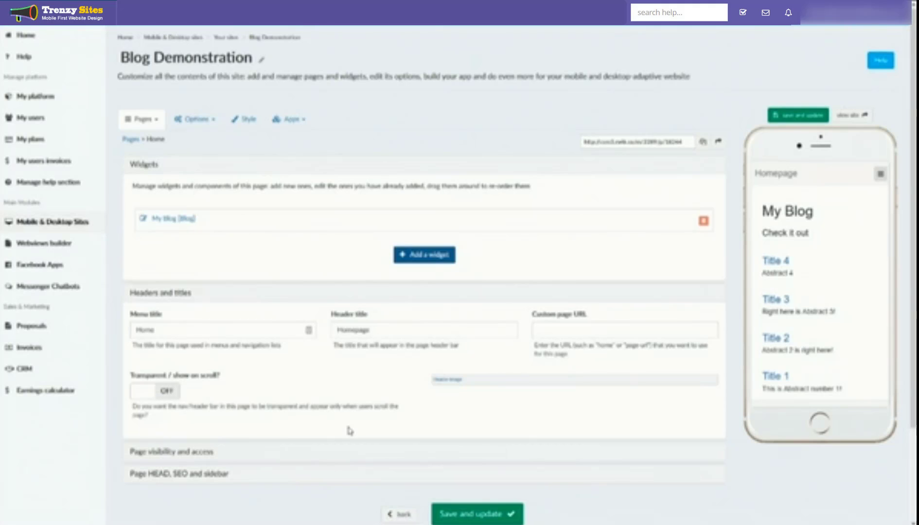
# Step: Look over the library of widgets that can be added to the Home page, without adding one
pyautogui.click(433, 264)
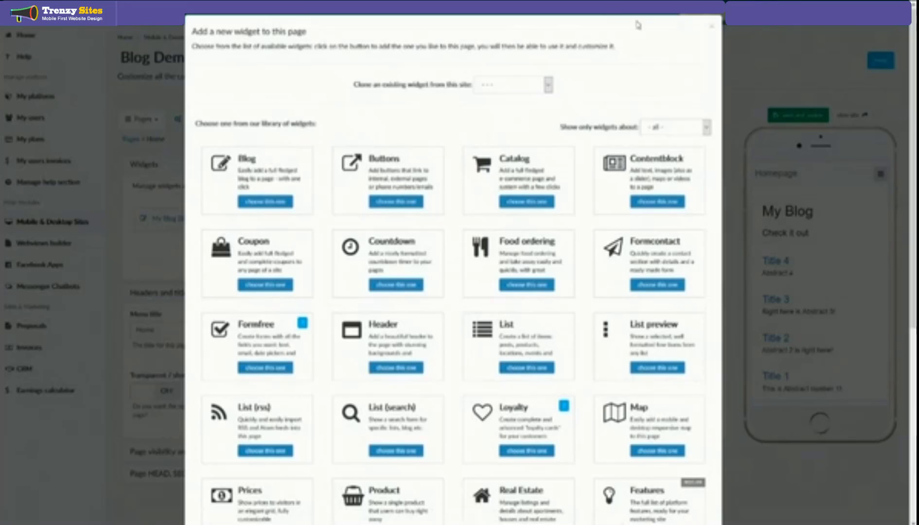
pyautogui.click(711, 28)
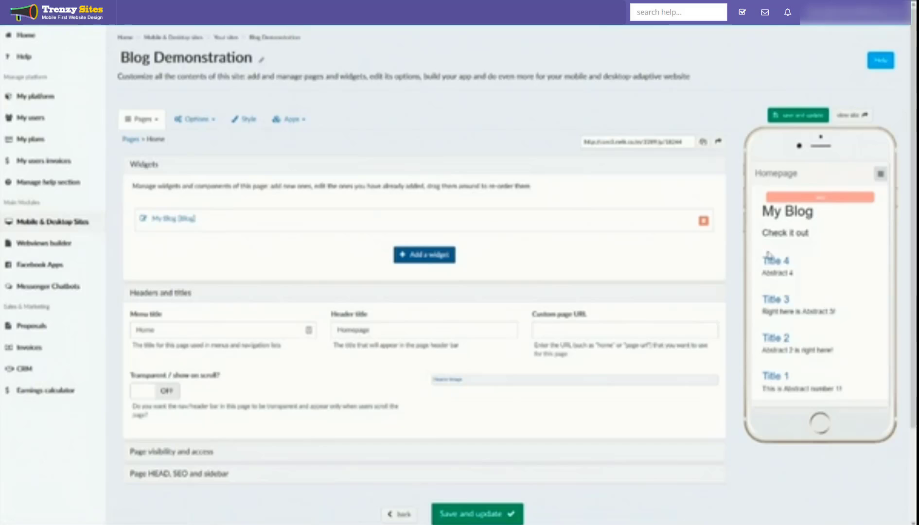
# Step: Open the My Blog widget, review its intro titles and text, and open the Title 1 list item for editing
pyautogui.click(189, 220)
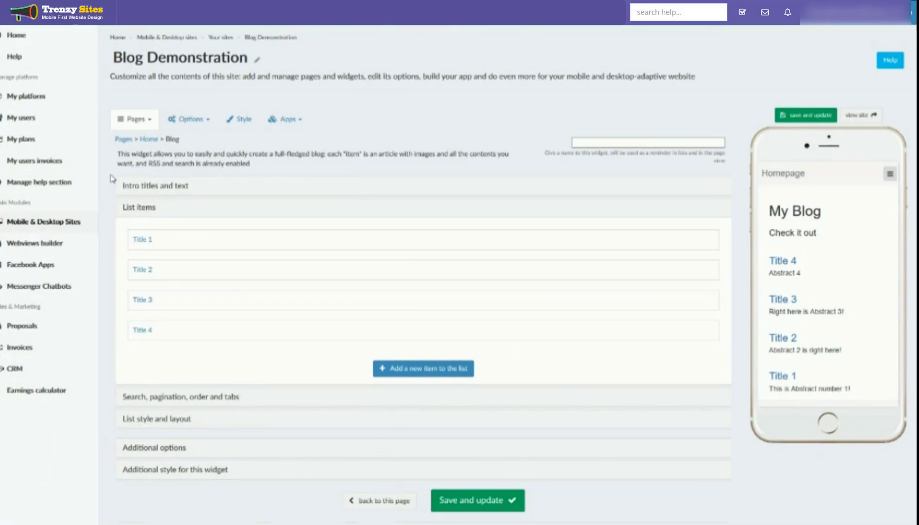
pyautogui.click(172, 187)
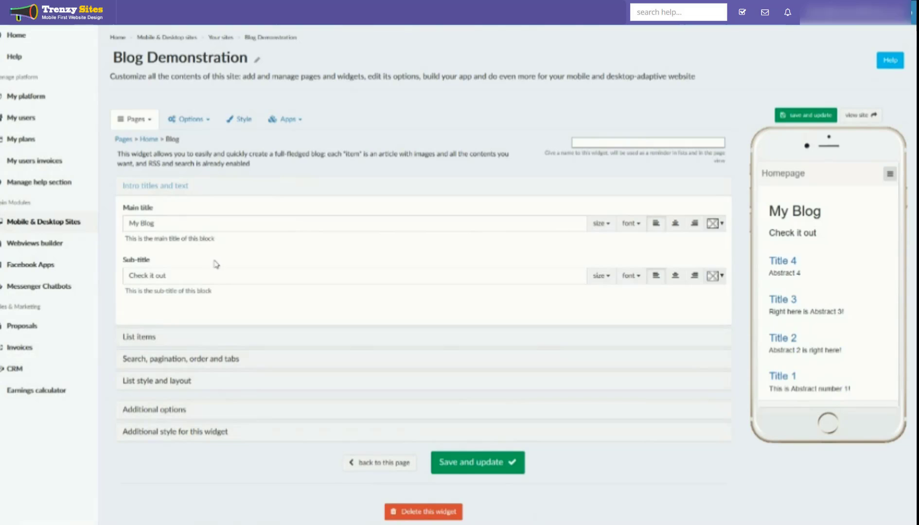
pyautogui.click(127, 339)
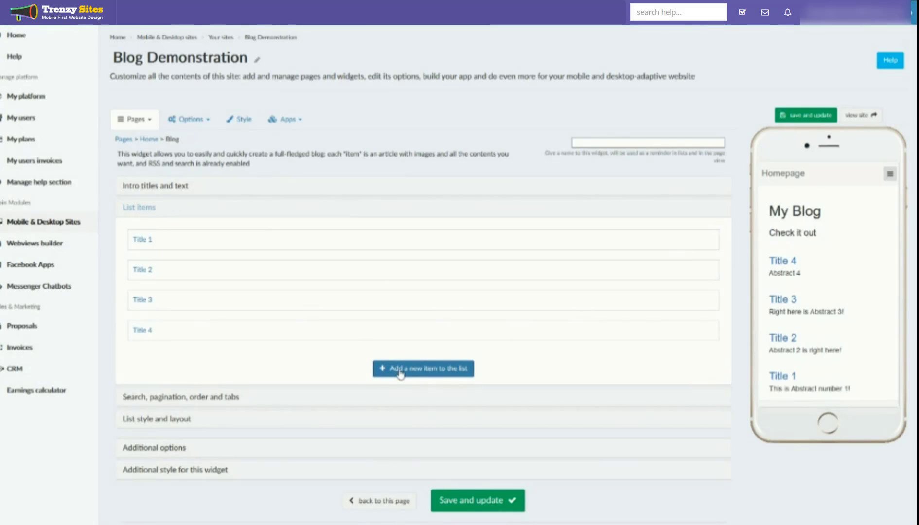
pyautogui.click(149, 243)
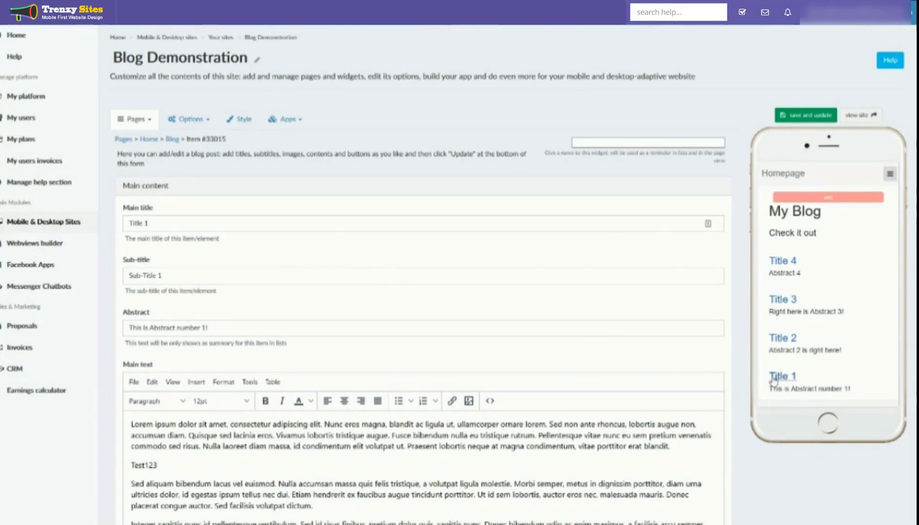
# Step: Compare the post's main title, sub-title and abstract with how Title 1 appears in the phone preview's list and article page
pyautogui.click(777, 377)
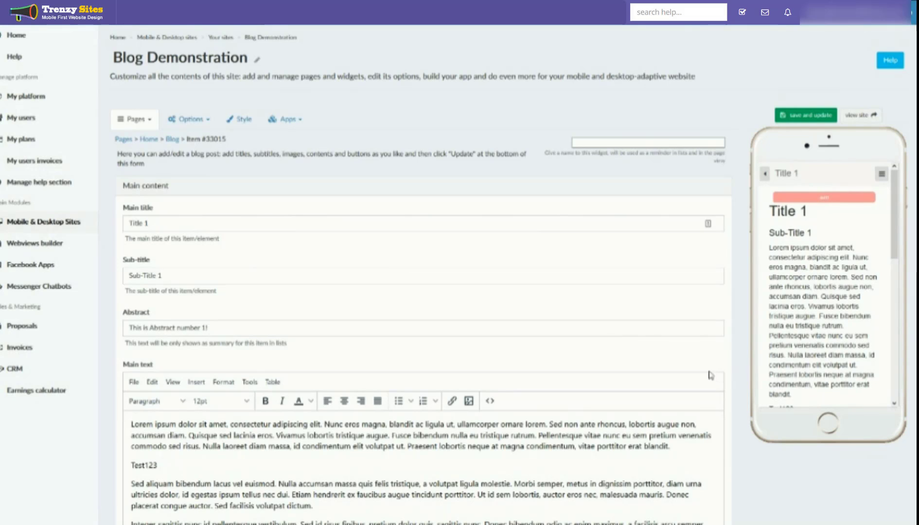
pyautogui.tripleClick(221, 223)
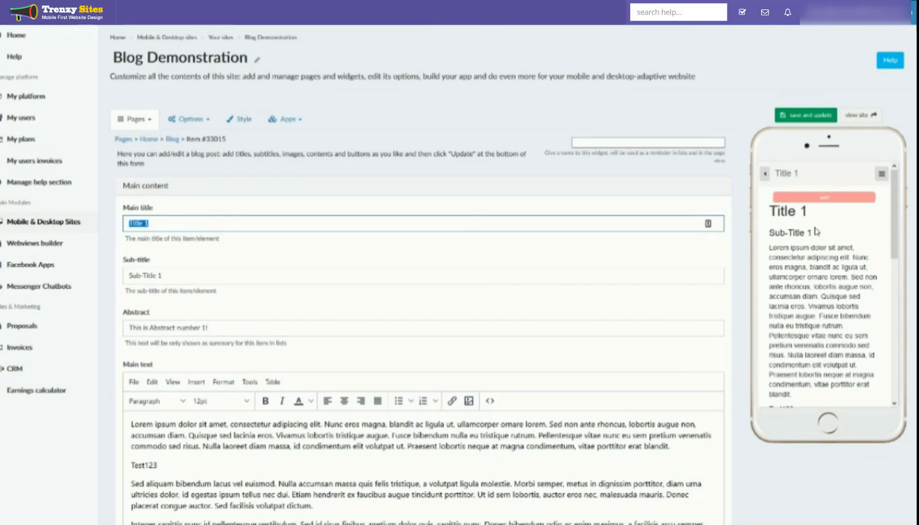
pyautogui.tripleClick(216, 276)
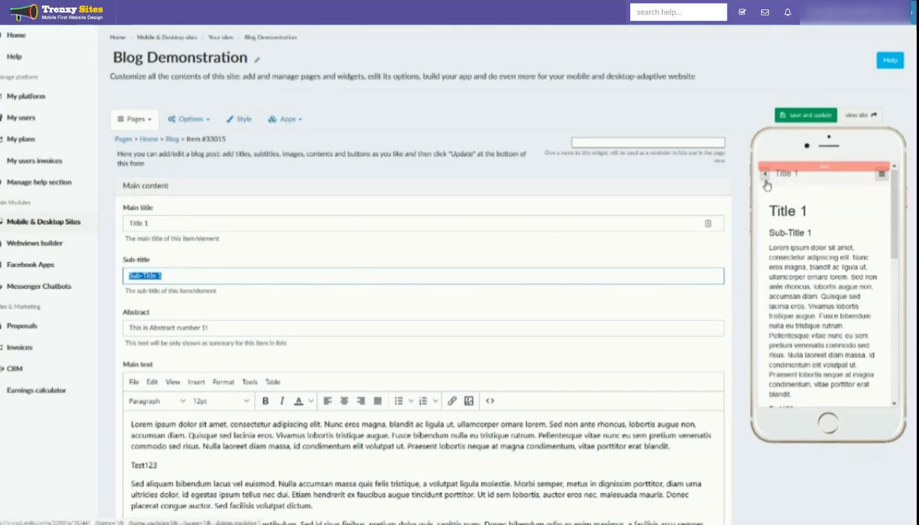
pyautogui.click(768, 185)
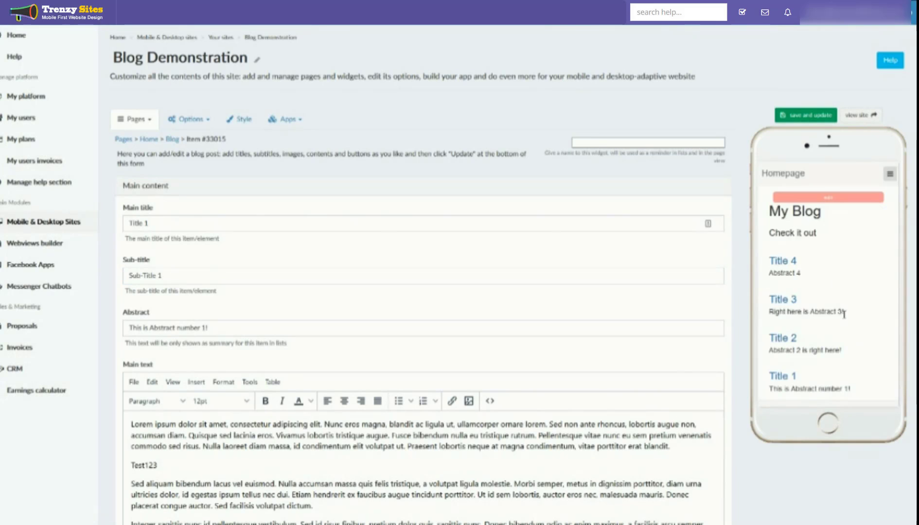
pyautogui.click(787, 379)
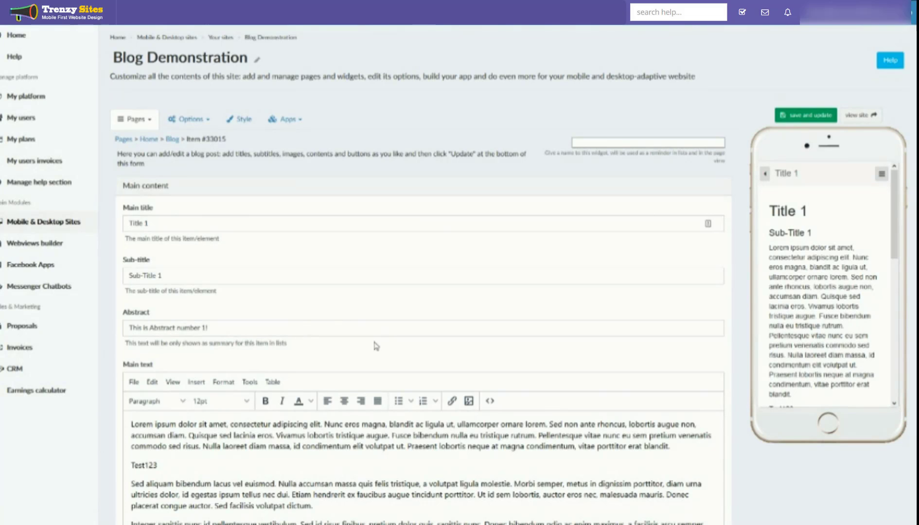
# Step: Compare the main text of the Title 1 post in the phone preview with the editor, including the Test123 line
pyautogui.scroll(-5, 785, 296)
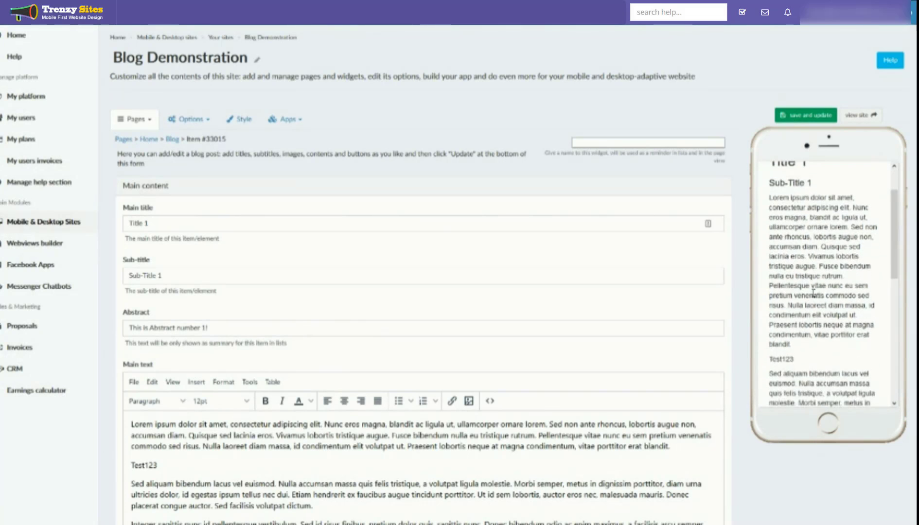
pyautogui.scroll(-1, 331, 457)
pyautogui.scroll(-3, 331, 457)
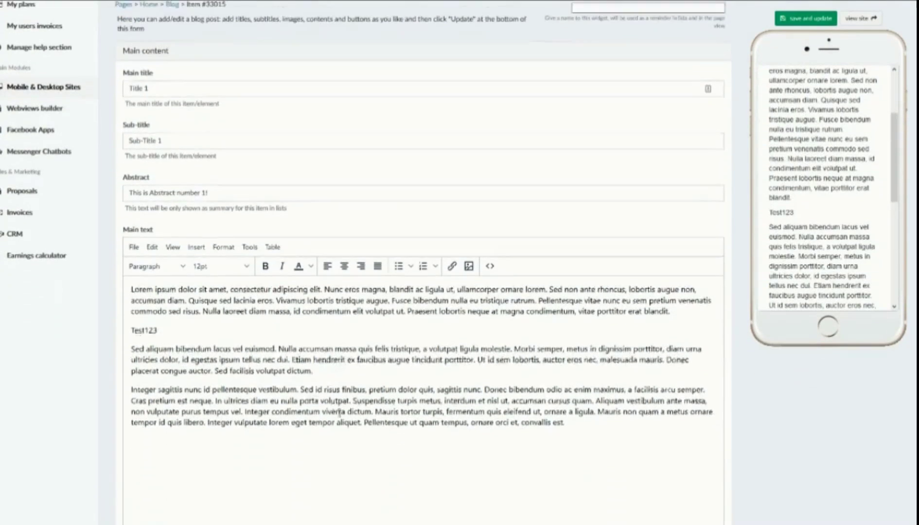
pyautogui.scroll(-1, 795, 135)
pyautogui.moveTo(809, 164); pyautogui.dragTo(774, 164)
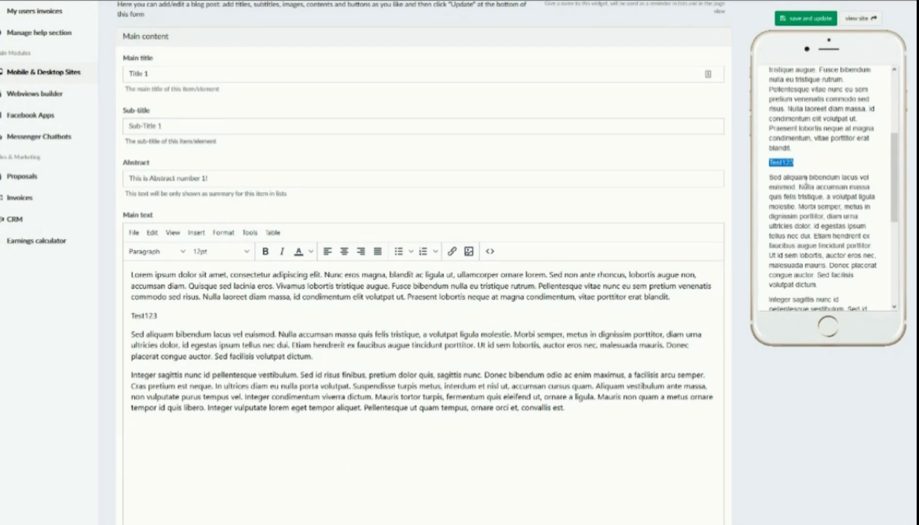
pyautogui.scroll(-1, 806, 184)
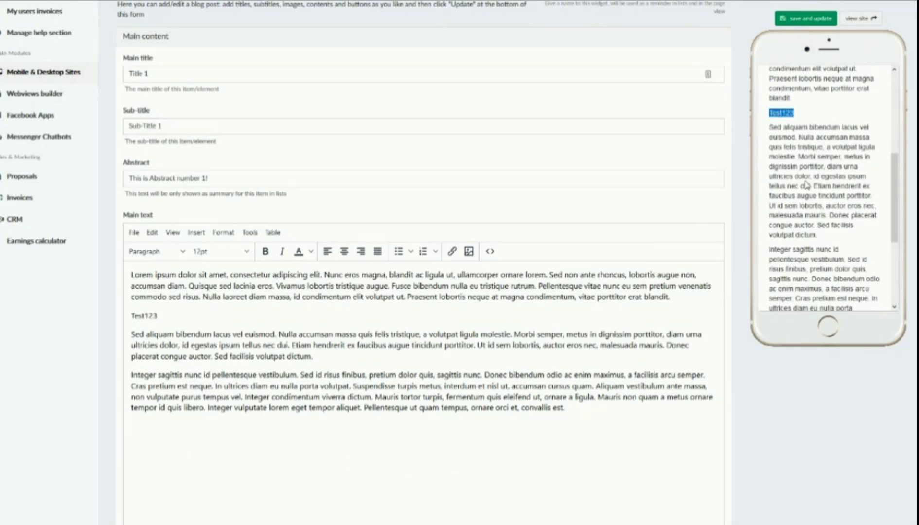
pyautogui.scroll(-2, 516, 204)
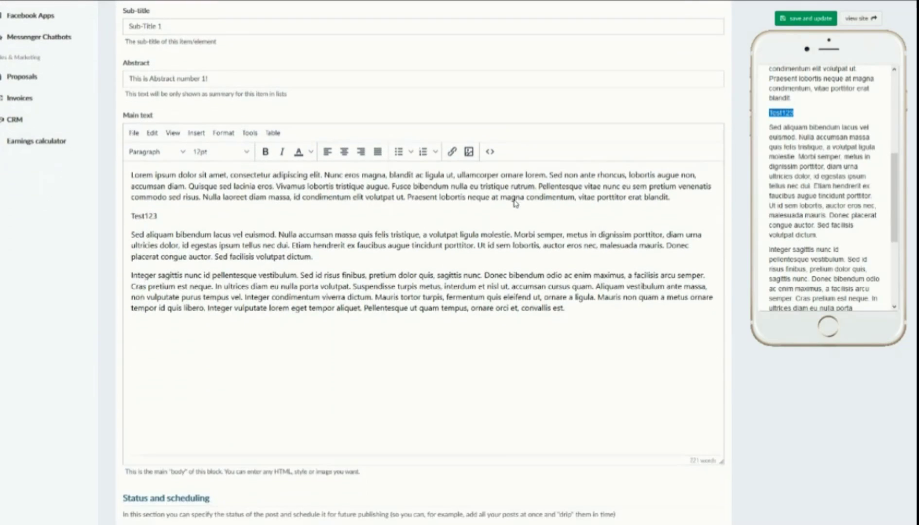
pyautogui.scroll(-3, 827, 195)
pyautogui.scroll(-1, 518, 168)
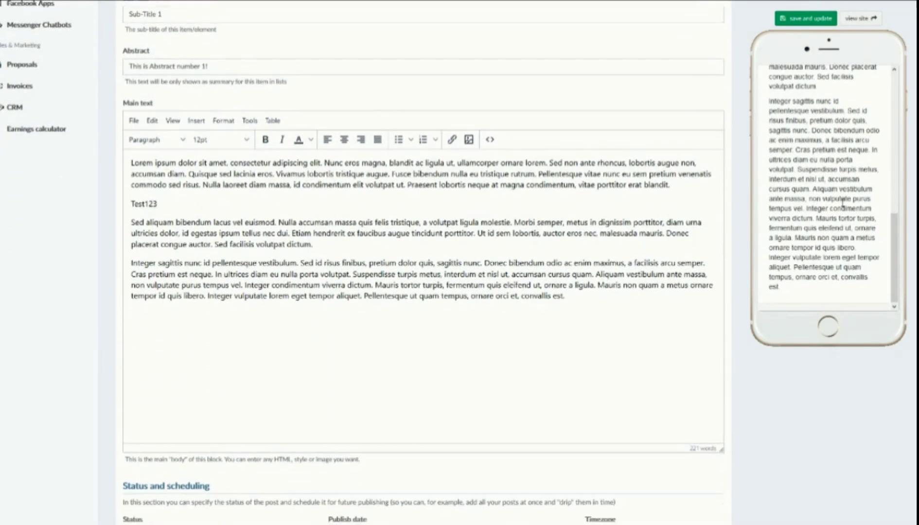
# Step: Examine the post's publish date calendar and its published and draft status options without changing them
pyautogui.scroll(-2, 519, 168)
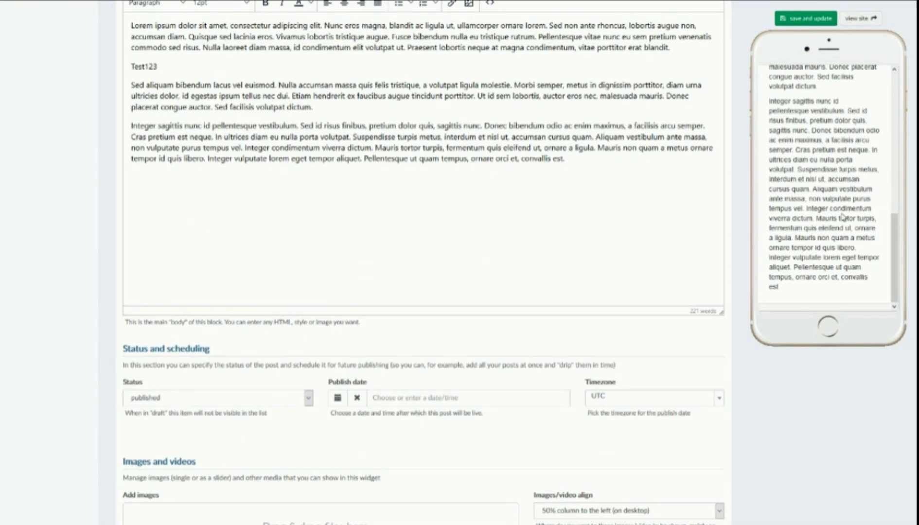
pyautogui.click(338, 397)
pyautogui.scroll(-1, 384, 453)
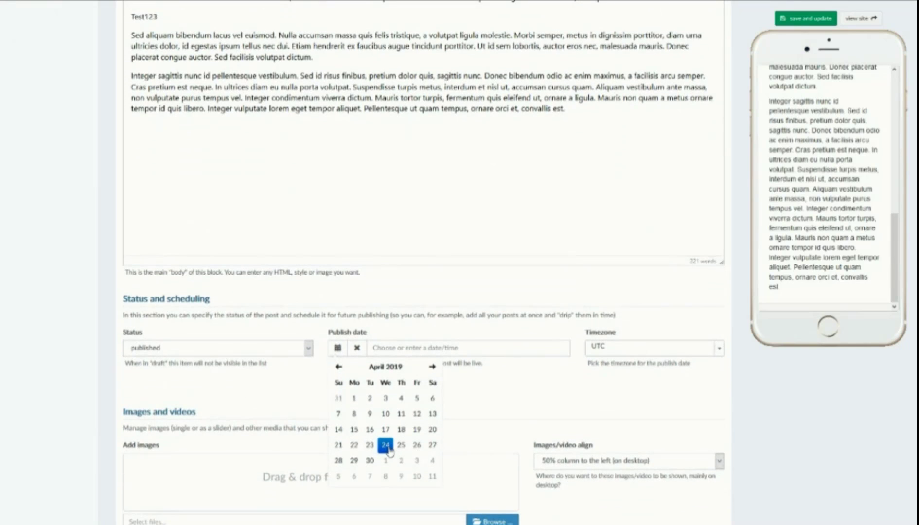
pyautogui.click(587, 386)
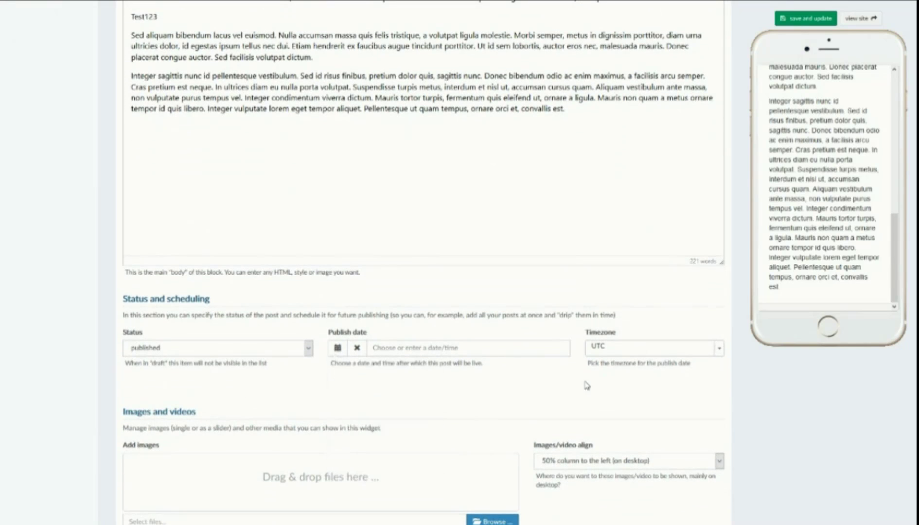
pyautogui.click(258, 353)
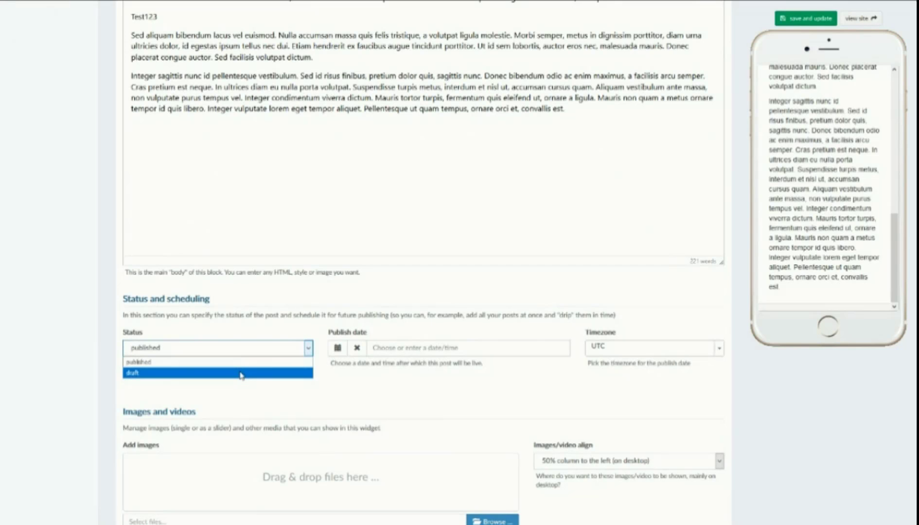
pyautogui.click(258, 393)
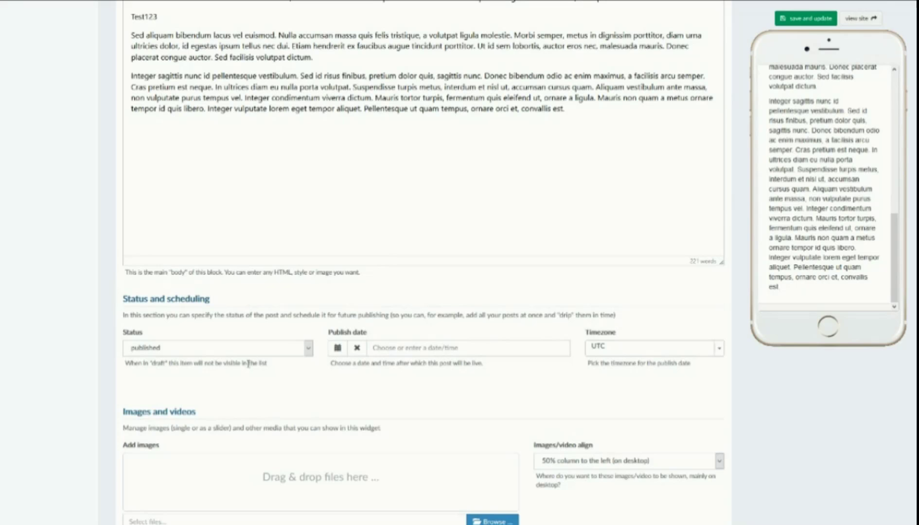
# Step: Add the cherry tomatoes photo from the global media library to the Title 1 post and save it
pyautogui.scroll(-2, 246, 361)
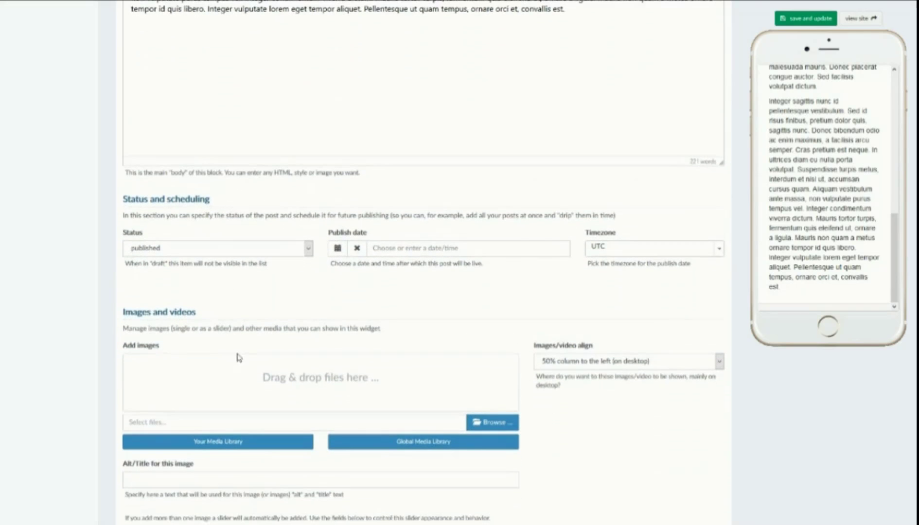
pyautogui.click(409, 452)
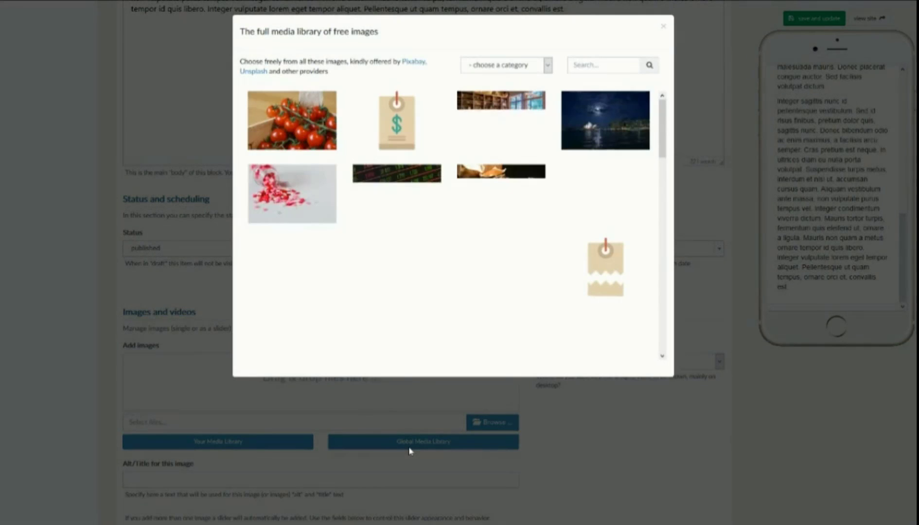
pyautogui.click(275, 111)
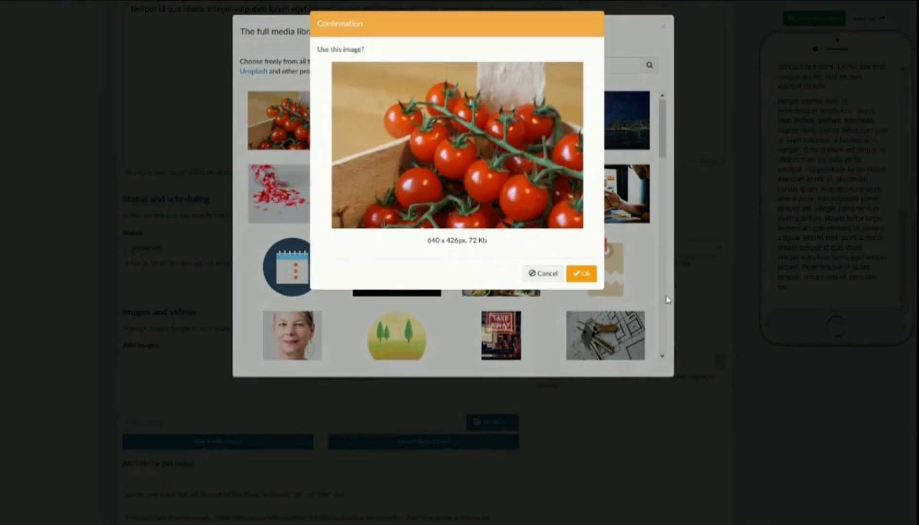
pyautogui.click(583, 279)
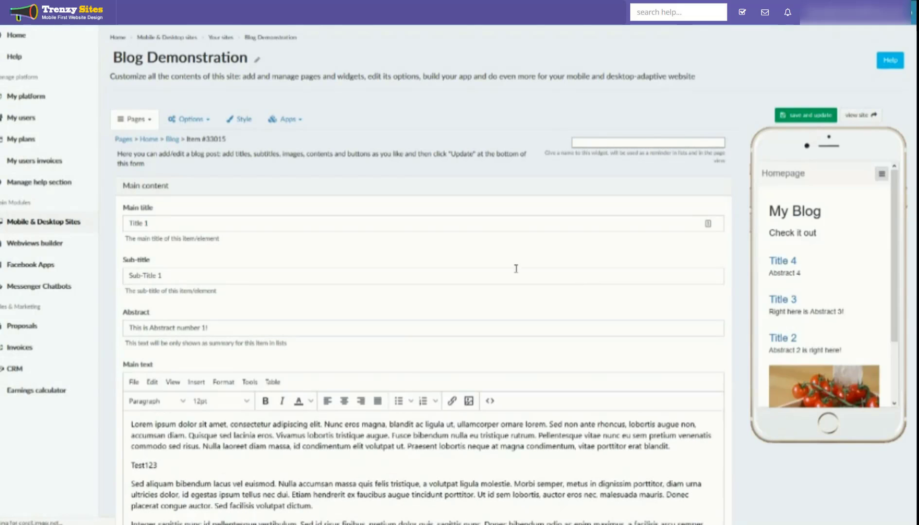
# Step: Check the tomato image in the preview's blog list and Title 1 article, and review the post's image and slider settings
pyautogui.scroll(-3, 790, 385)
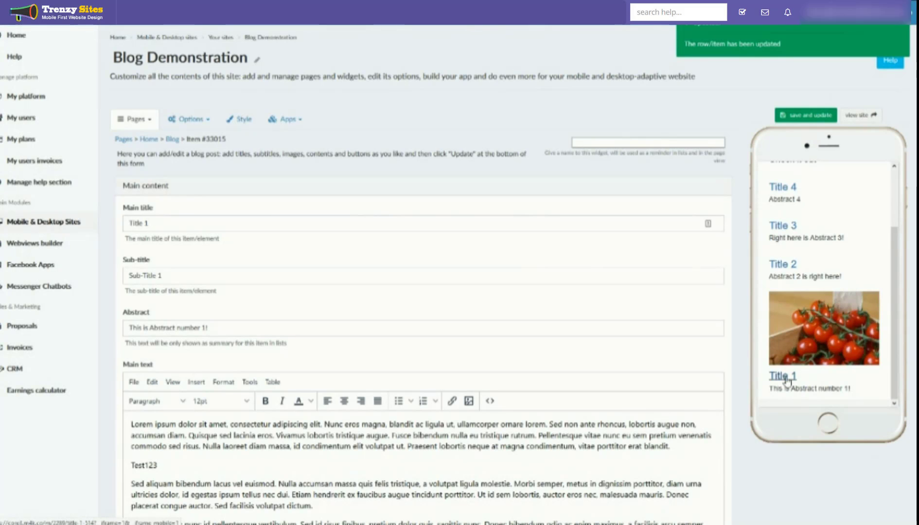
pyautogui.click(787, 381)
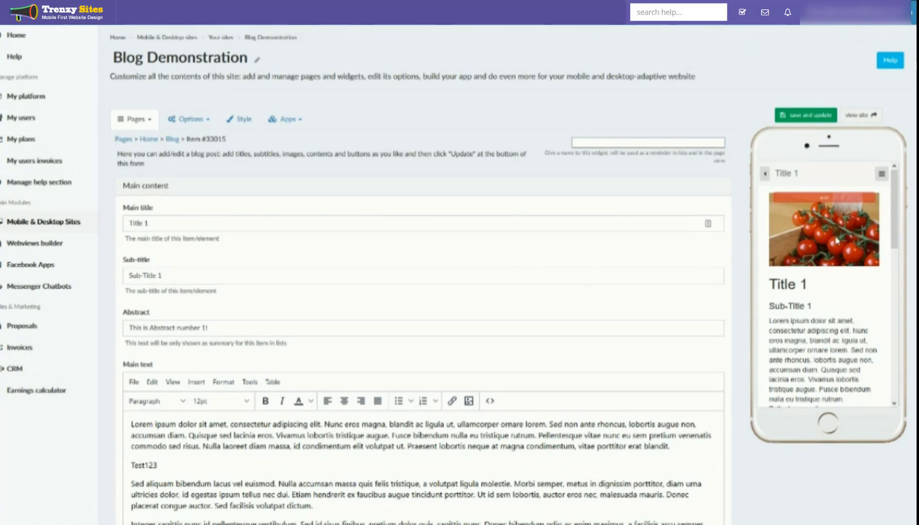
pyautogui.scroll(-10, 442, 335)
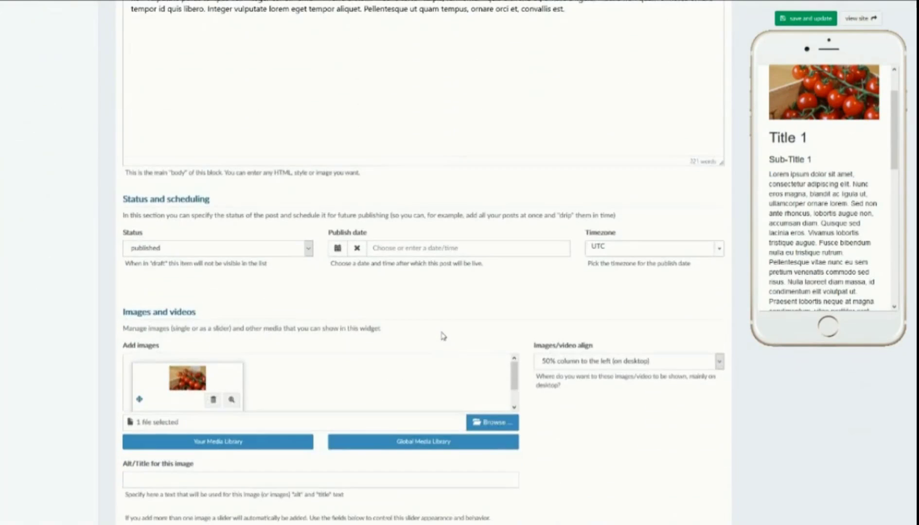
pyautogui.scroll(-2, 443, 335)
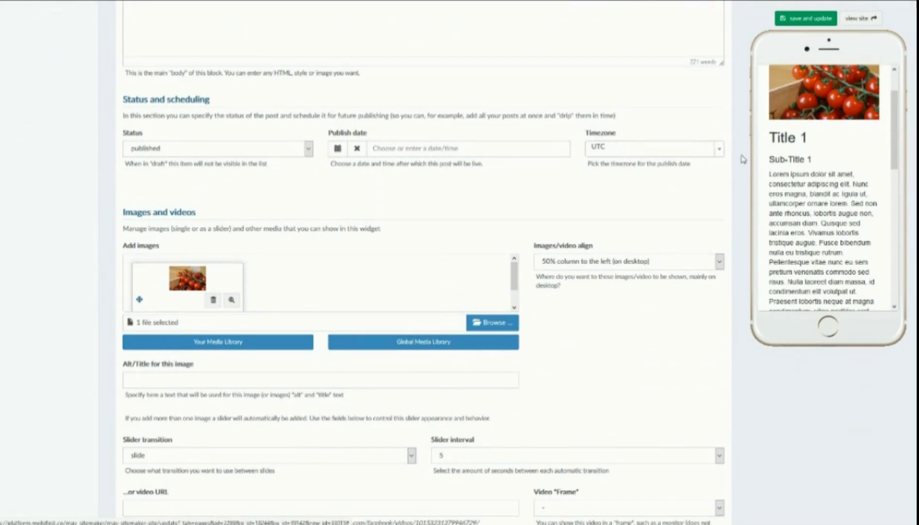
pyautogui.scroll(2, 846, 143)
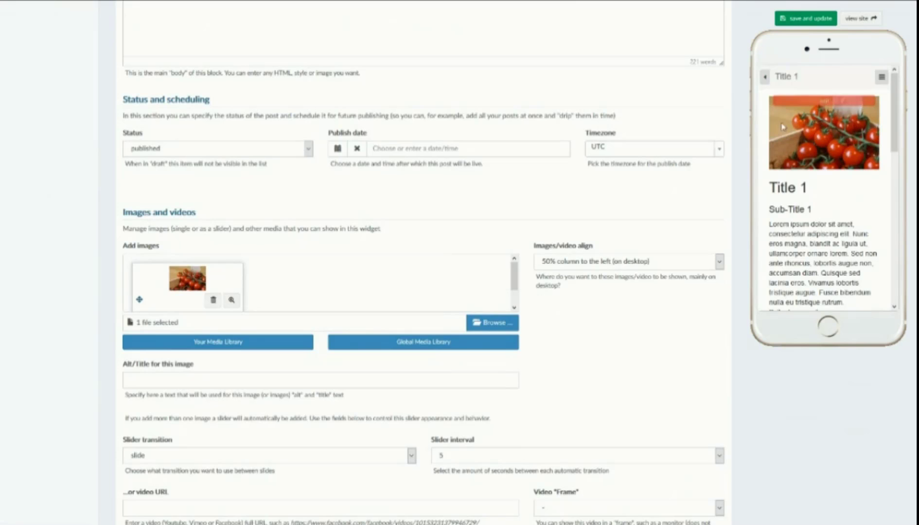
pyautogui.scroll(-1, 239, 450)
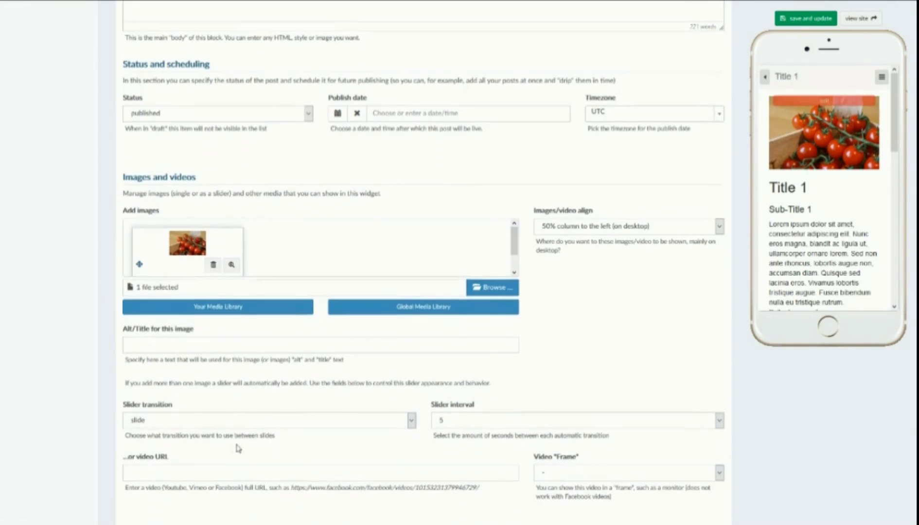
pyautogui.click(198, 461)
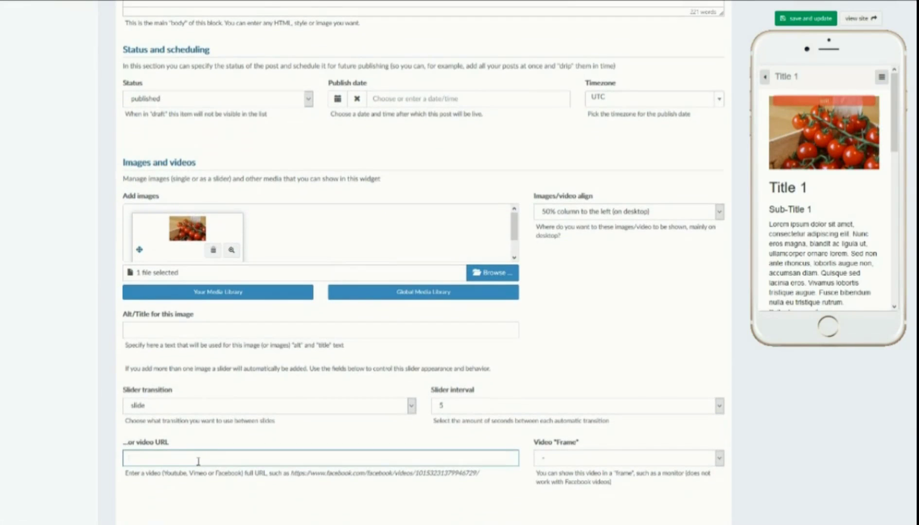
pyautogui.write('https://youtu.be/ZxFPfsLG7TQ')
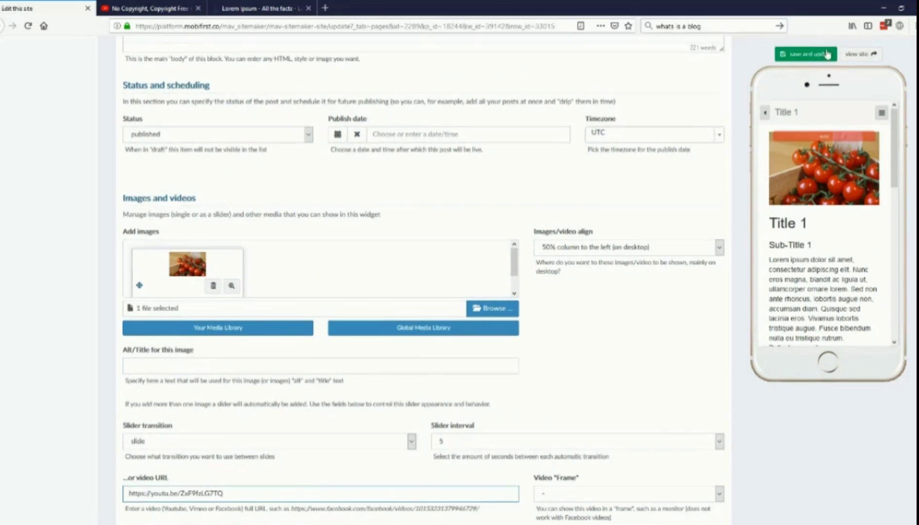
pyautogui.click(809, 60)
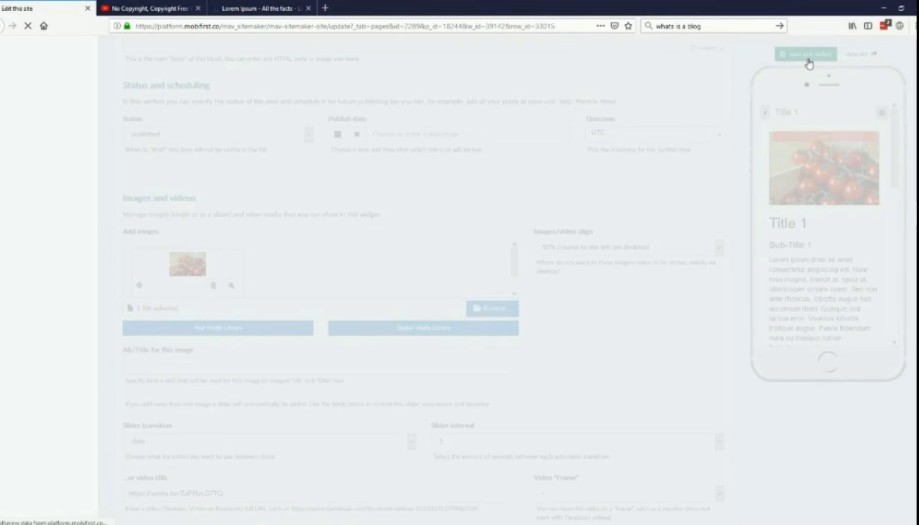
# Step: Open the Title 1 article in the phone preview and play its embedded YouTube video
pyautogui.scroll(-3, 812, 292)
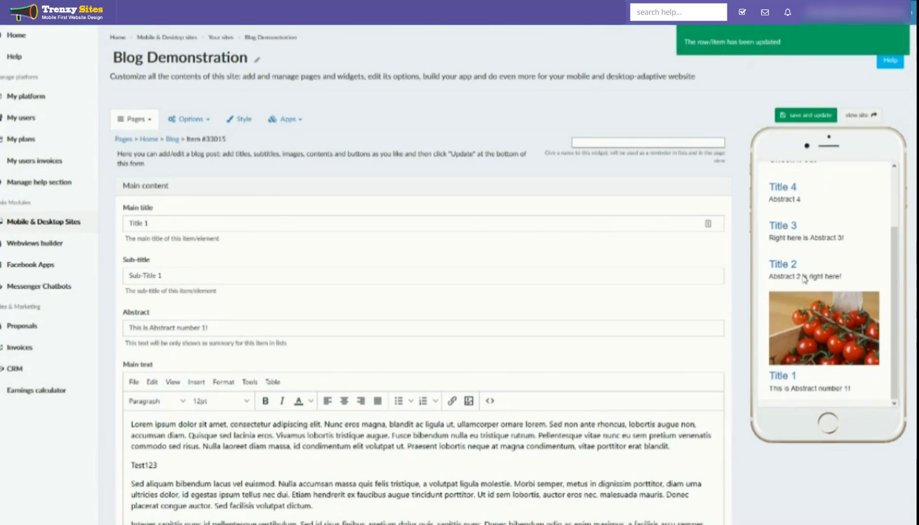
pyautogui.click(779, 378)
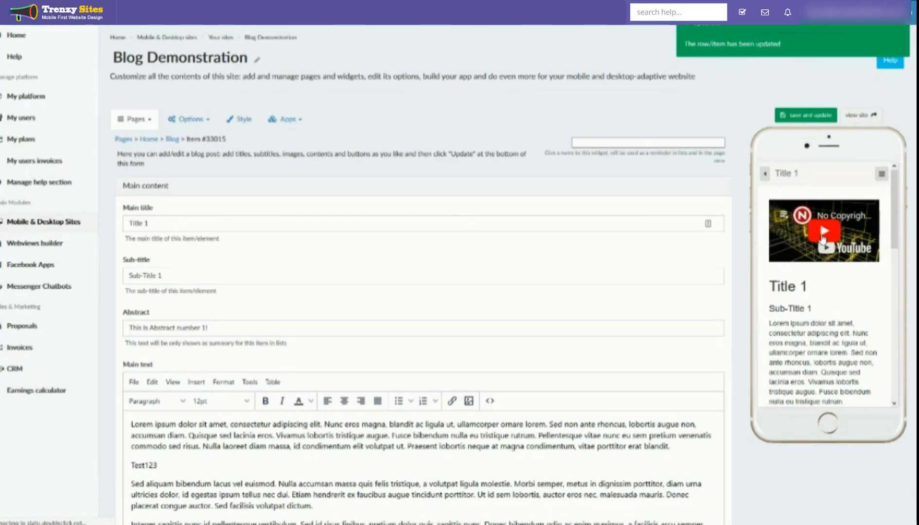
pyautogui.click(823, 234)
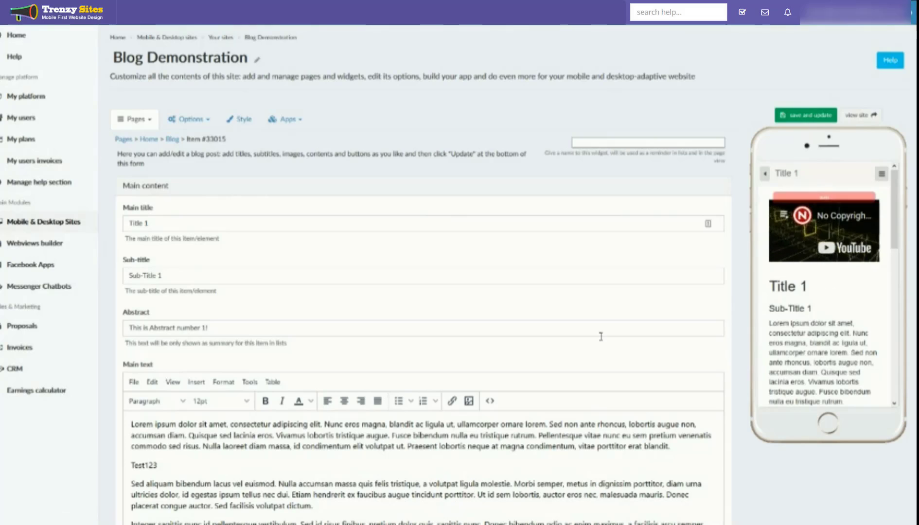
# Step: Examine the link types offered for a new post button, leaving it without a link, and save the update
pyautogui.scroll(-10, 601, 337)
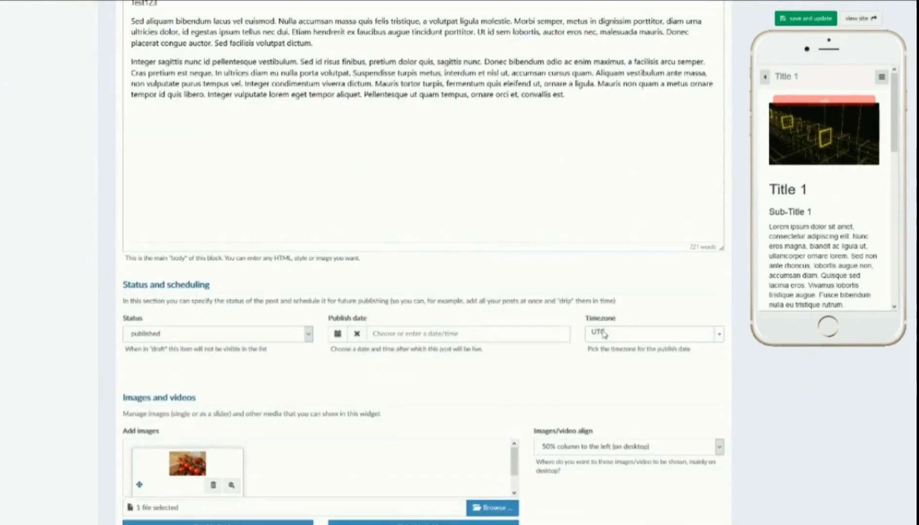
pyautogui.scroll(-8, 603, 332)
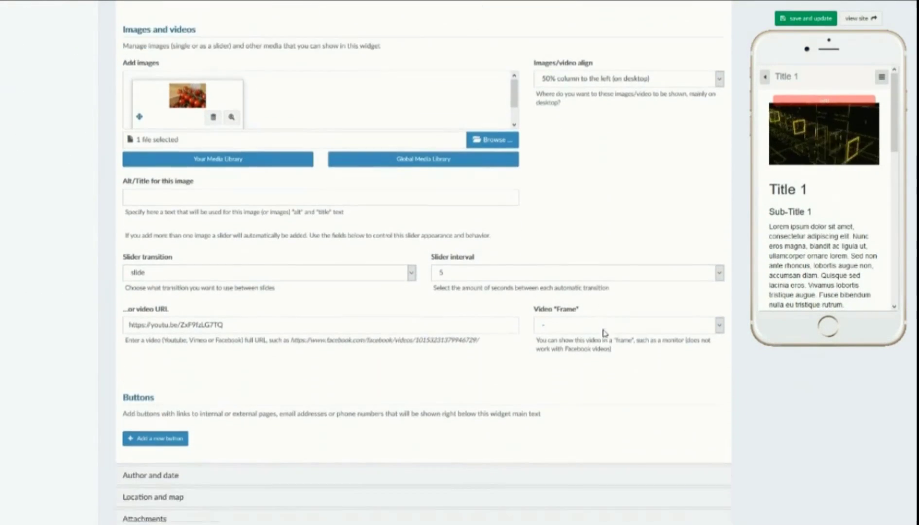
pyautogui.scroll(-2, 603, 332)
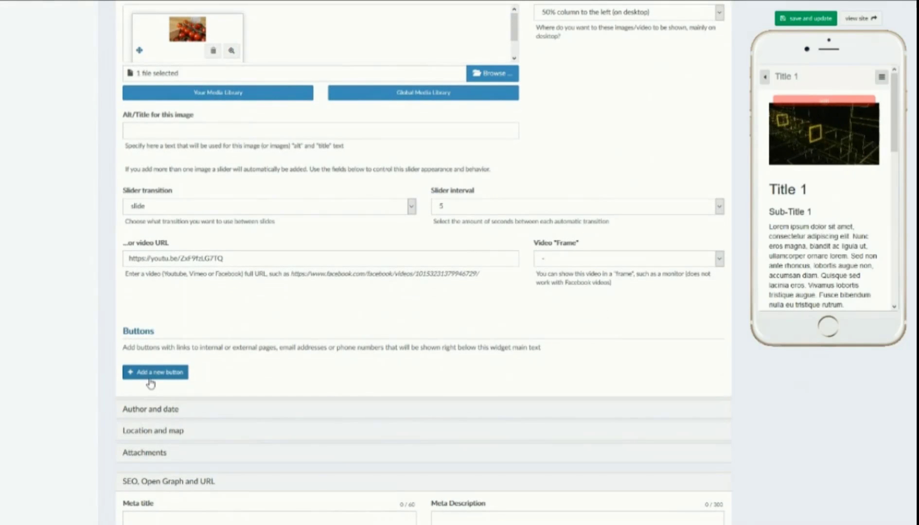
pyautogui.scroll(-5, 827, 255)
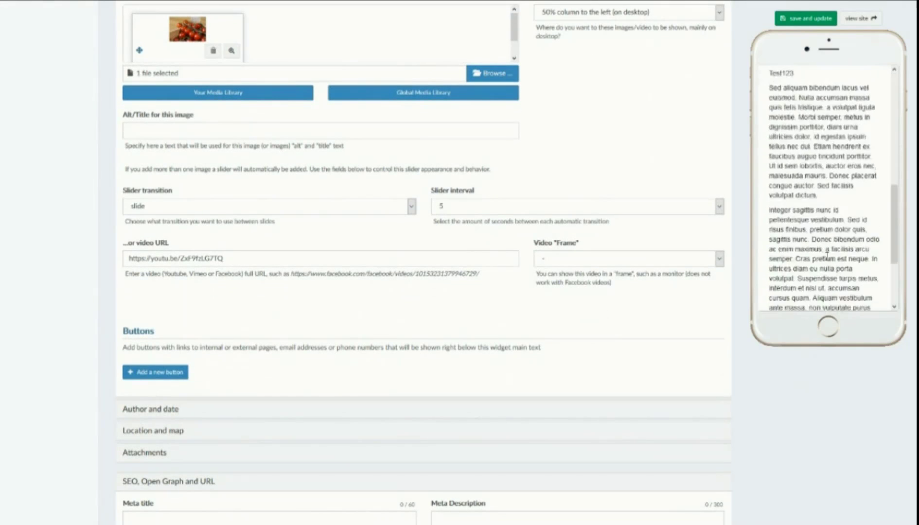
pyautogui.scroll(-3, 827, 255)
pyautogui.click(161, 378)
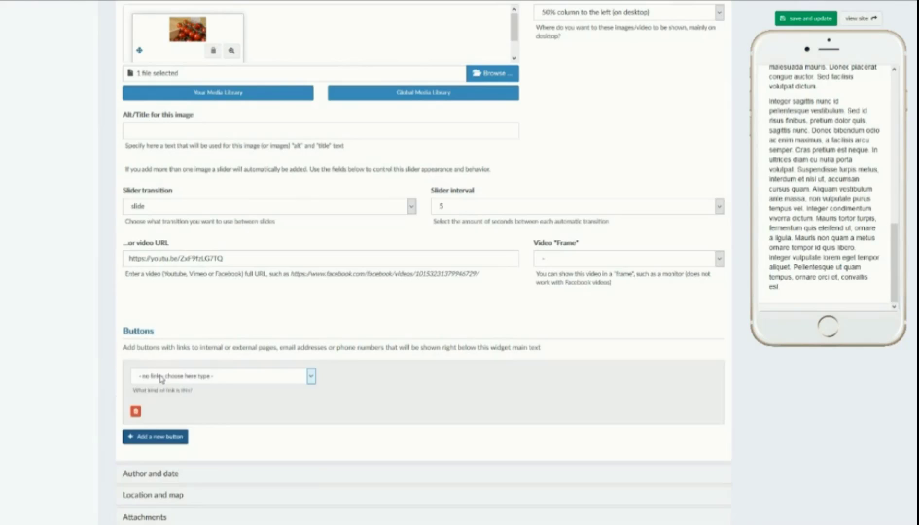
pyautogui.click(166, 378)
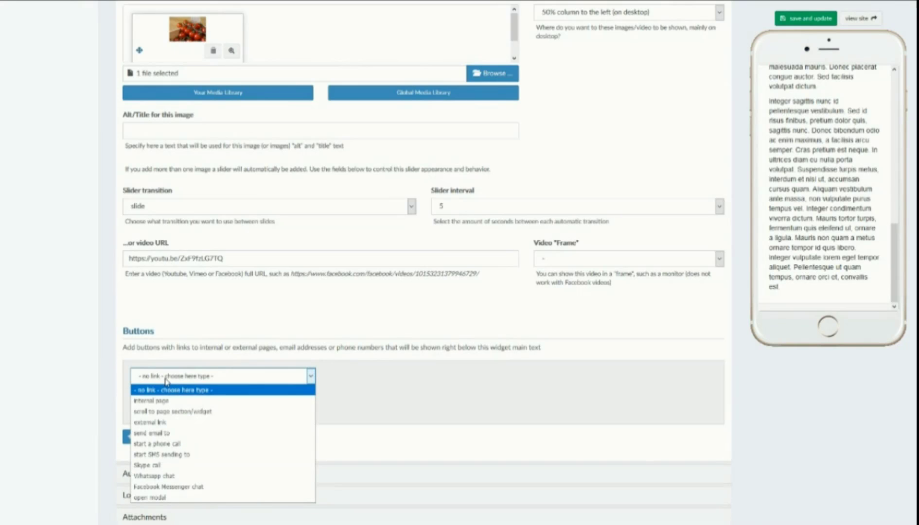
pyautogui.click(463, 403)
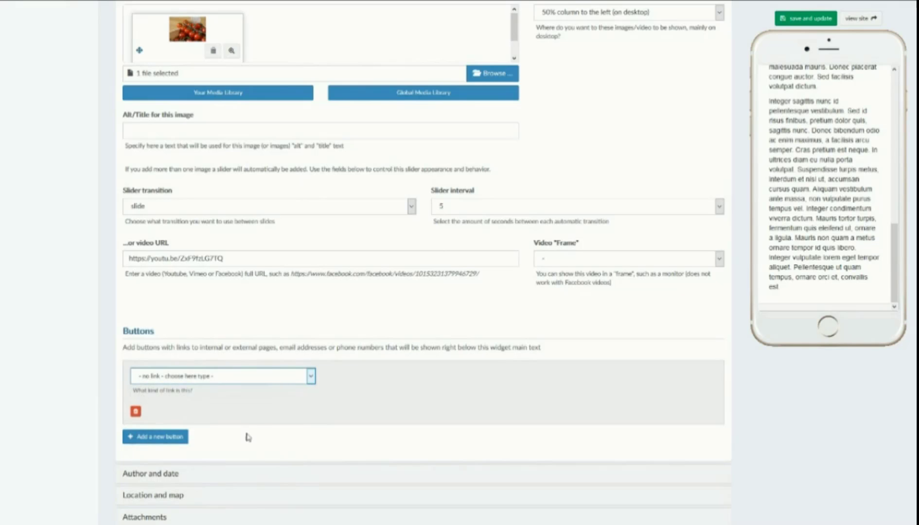
pyautogui.scroll(-1, 262, 436)
pyautogui.click(802, 20)
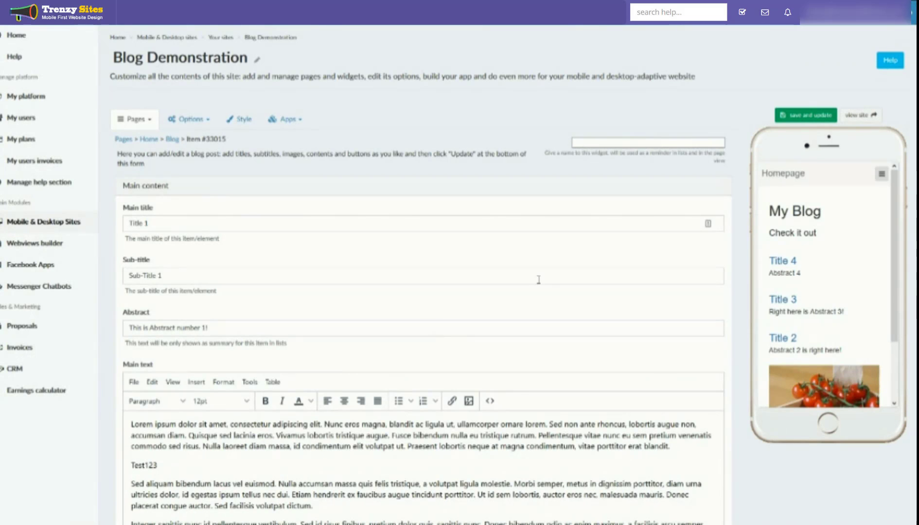
# Step: Set the post's author to "Author Name" and its author bio to "Bio about Author"
pyautogui.scroll(-8, 539, 280)
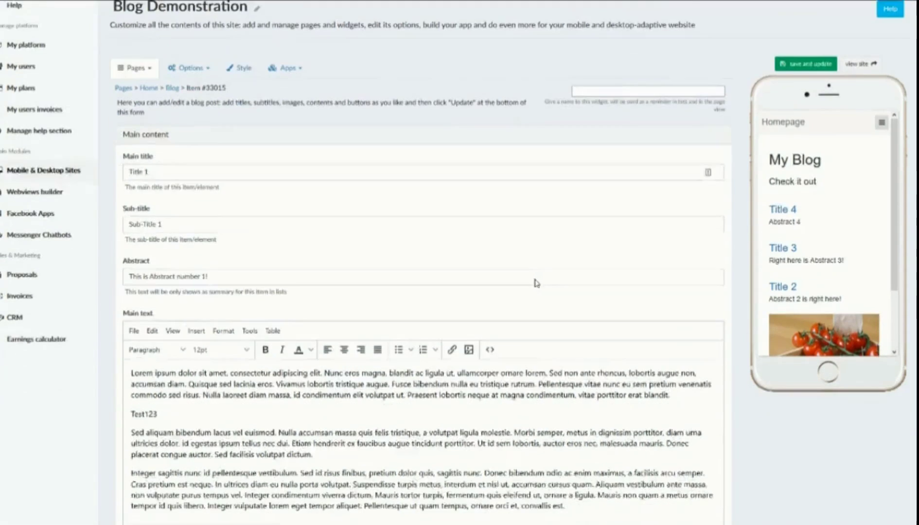
pyautogui.scroll(-9, 301, 305)
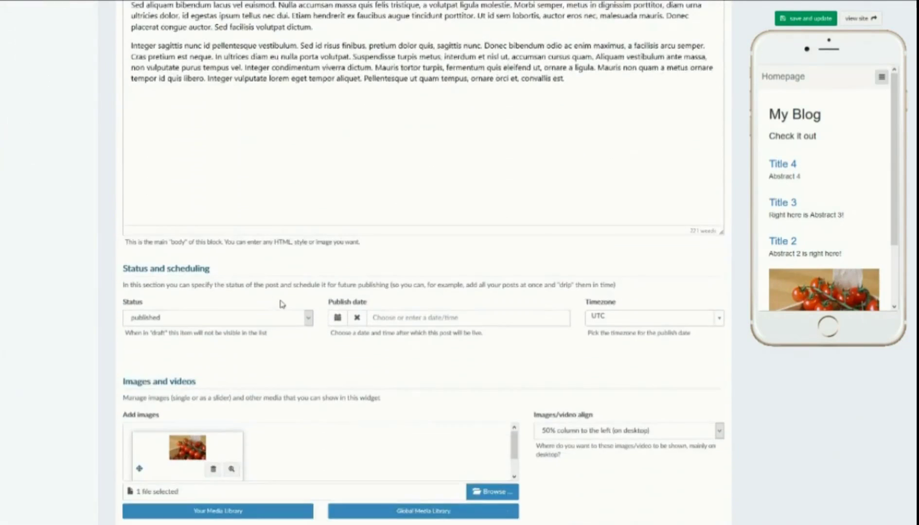
pyautogui.scroll(-1, 280, 304)
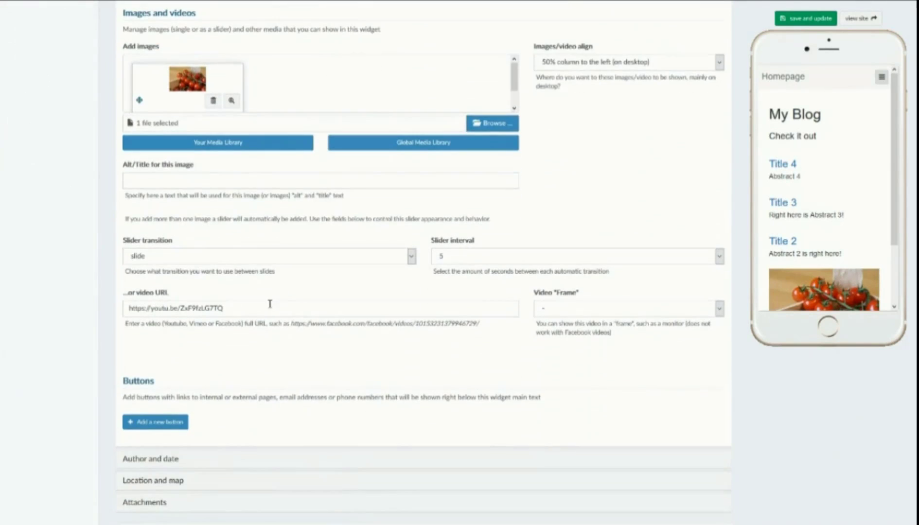
pyautogui.scroll(-10, 135, 464)
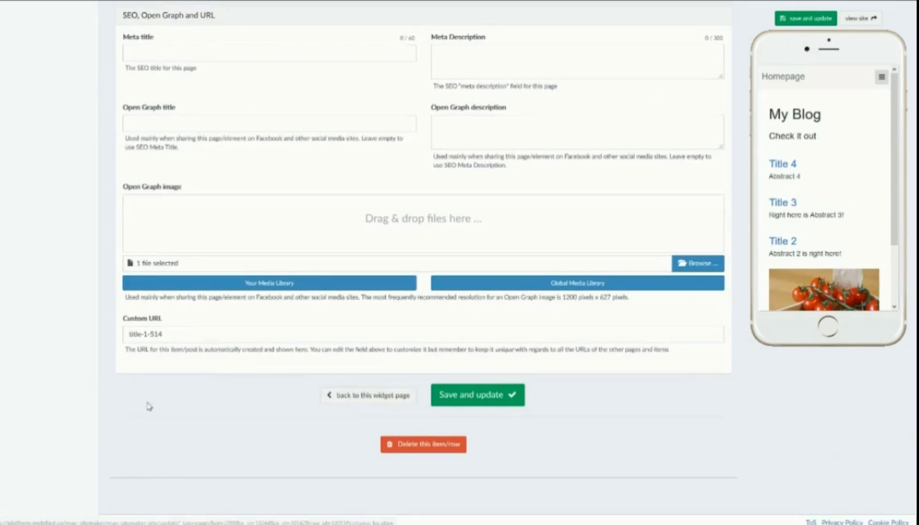
pyautogui.scroll(15, 177, 307)
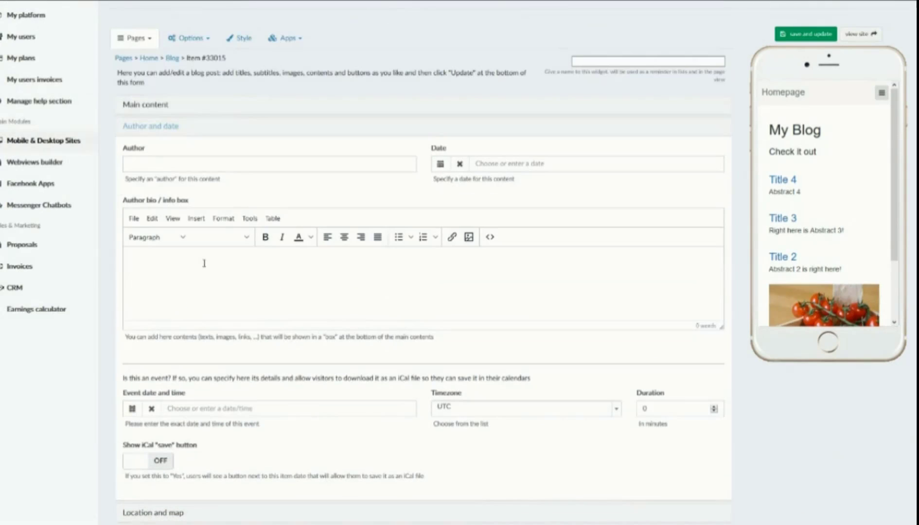
pyautogui.click(183, 169)
pyautogui.write('Author')
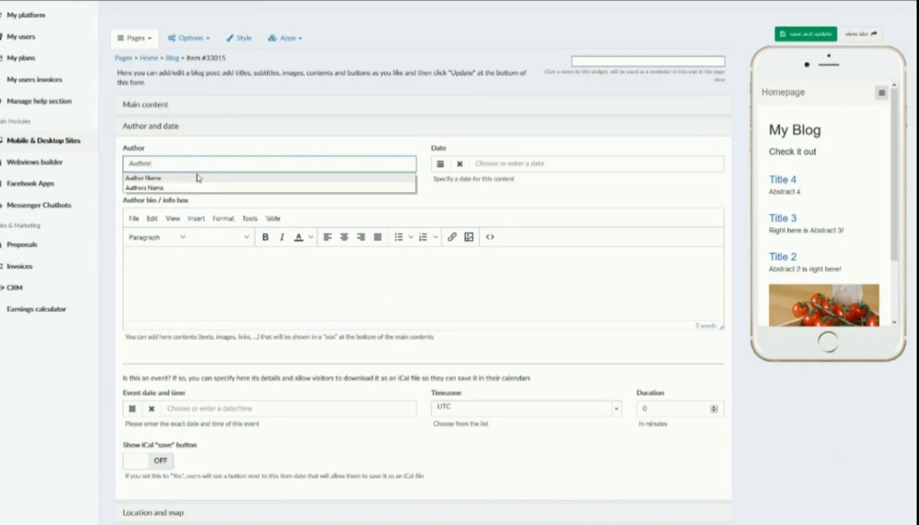
pyautogui.click(195, 178)
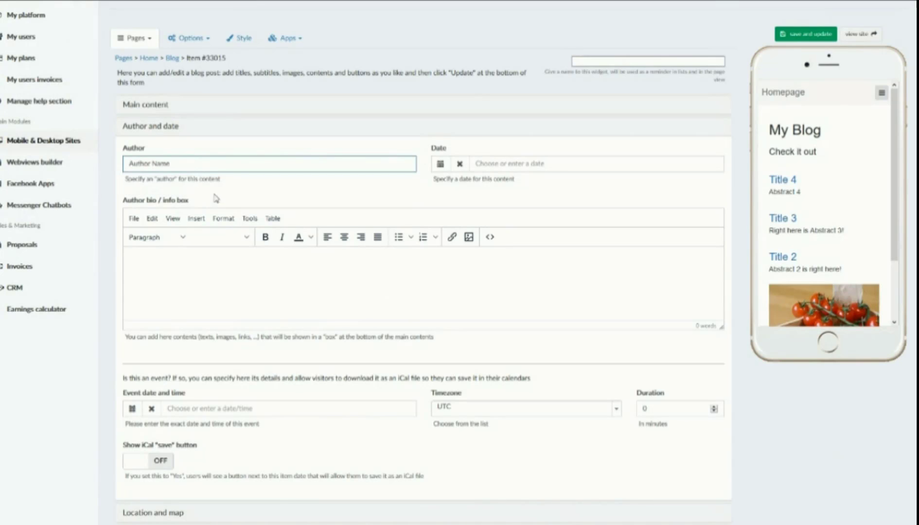
pyautogui.click(222, 296)
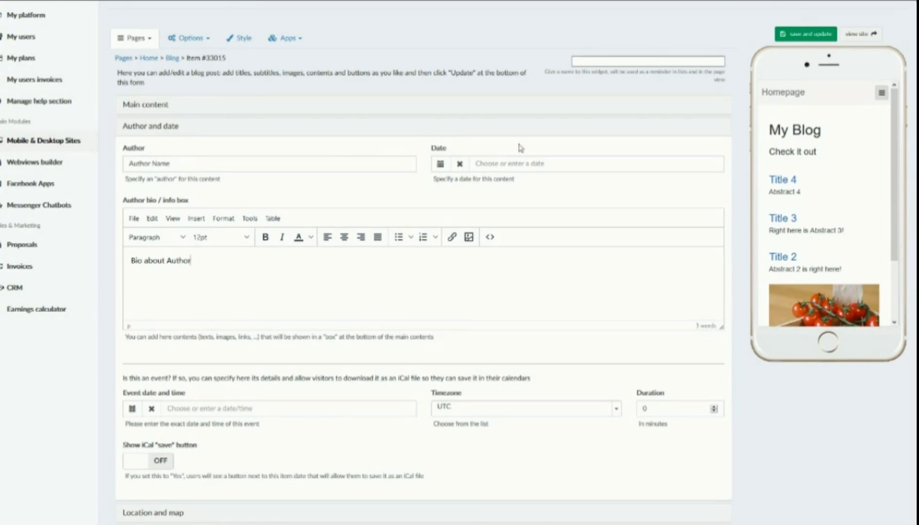
# Step: Set the post's content date to 24-Apr-2019 and save the update
pyautogui.click(440, 167)
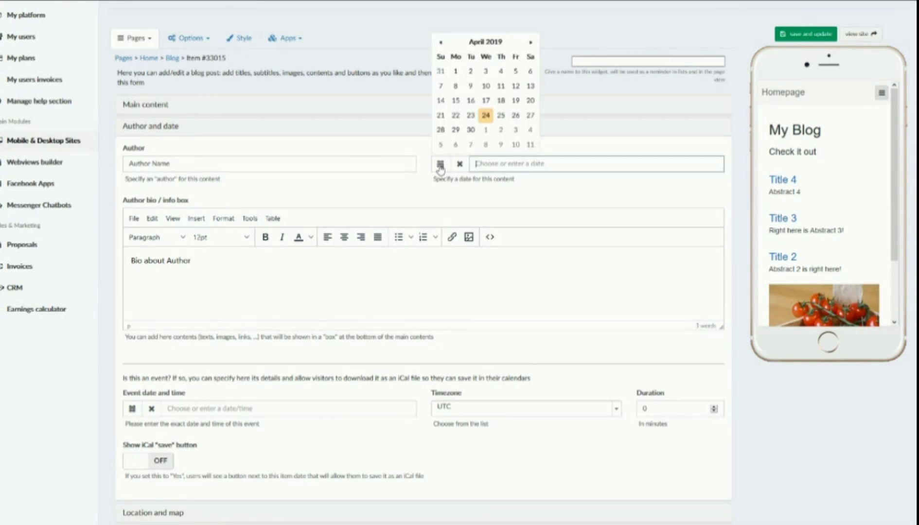
pyautogui.click(485, 115)
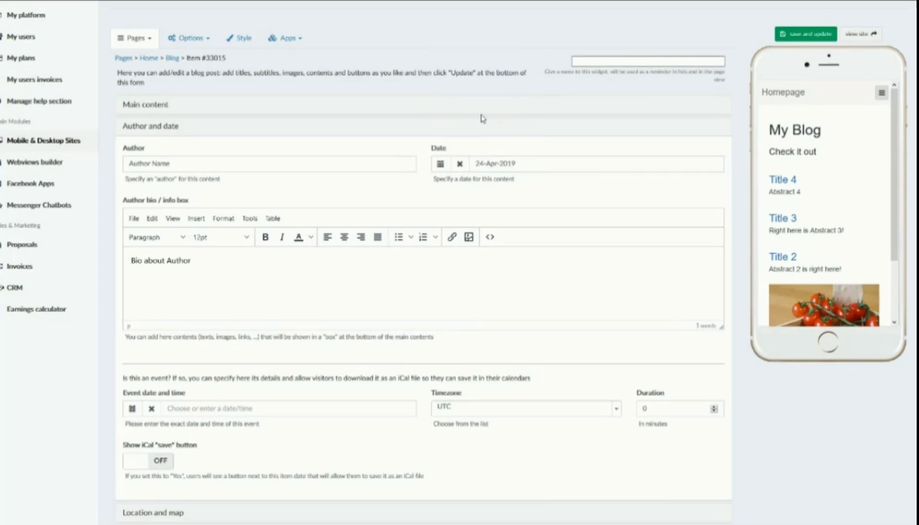
pyautogui.click(811, 34)
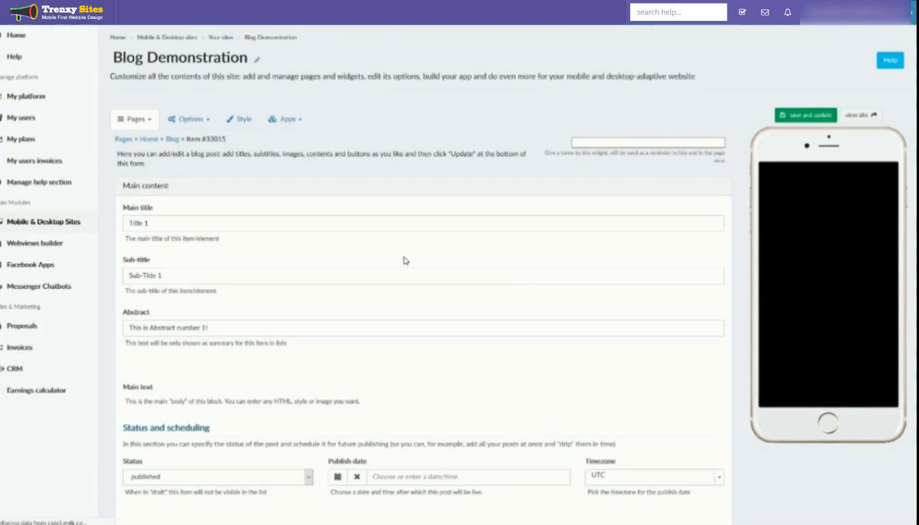
# Step: Check the date and author in the preview's blog list and the author bio at the end of the Title 1 article
pyautogui.scroll(-2, 802, 350)
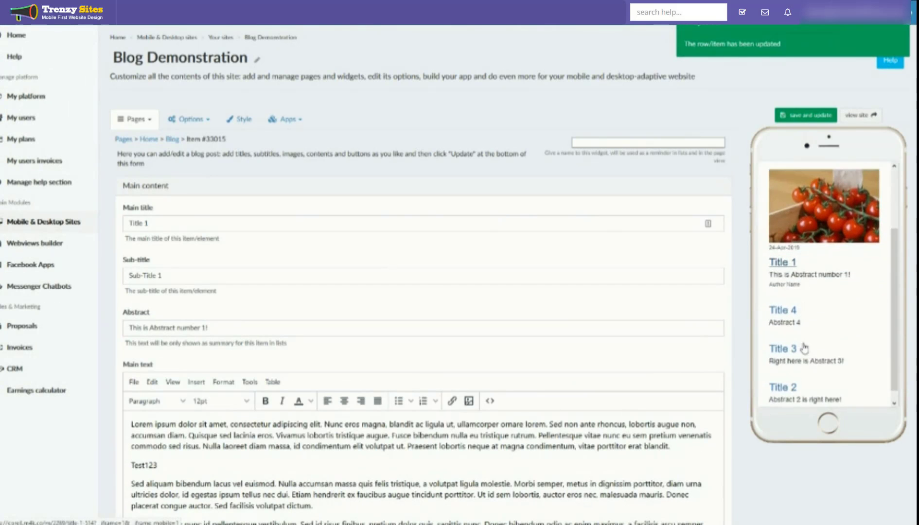
pyautogui.scroll(3, 834, 340)
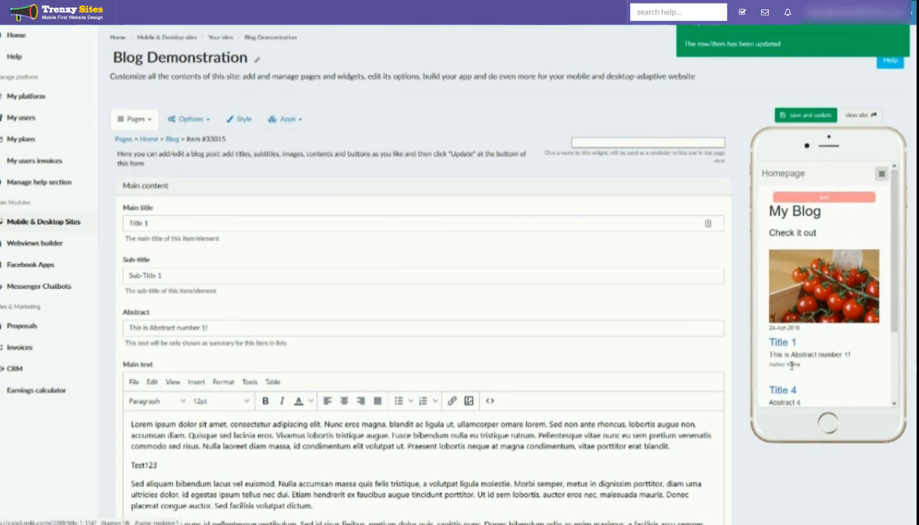
pyautogui.moveTo(792, 364)
pyautogui.mouseDown()
pyautogui.moveTo(778, 396)
pyautogui.moveTo(770, 369)
pyautogui.moveTo(777, 365)
pyautogui.mouseUp()
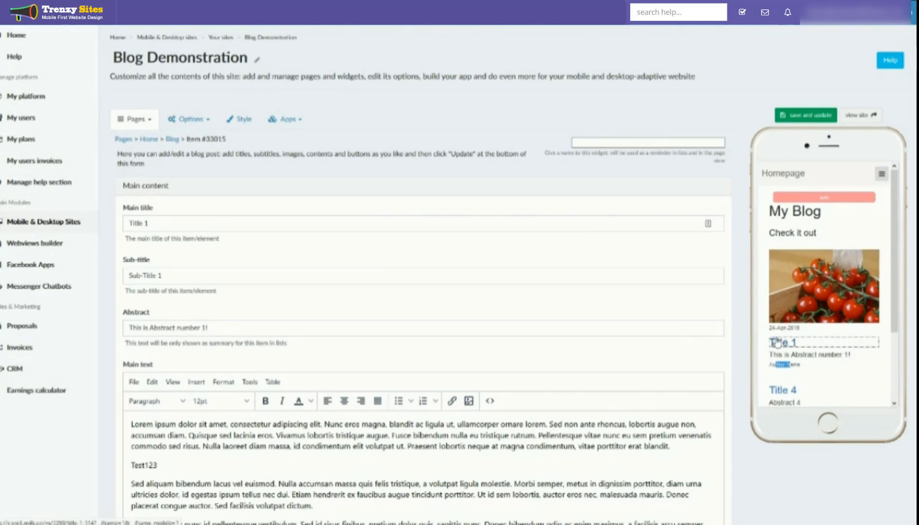
pyautogui.click(780, 343)
pyautogui.scroll(-10, 820, 272)
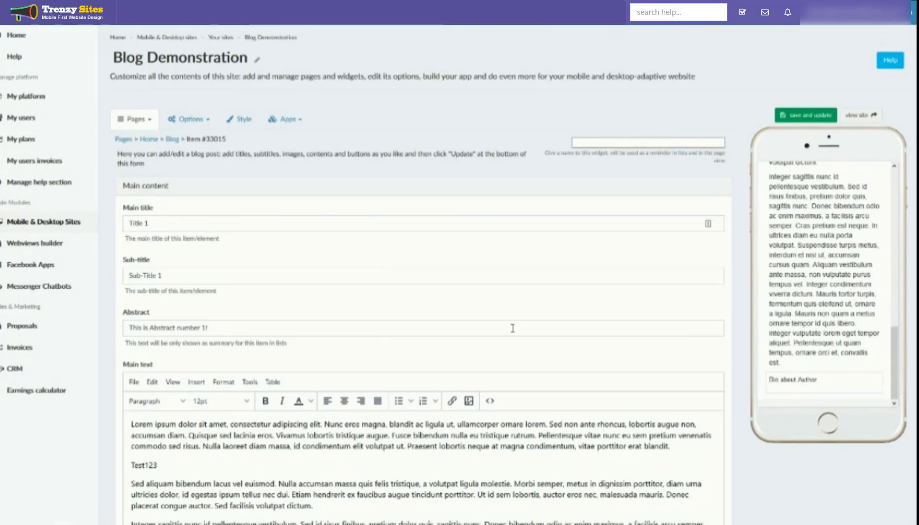
# Step: Search for 123 as the post's map location, choose the suggested Market Street address in Philadelphia, and save the update
pyautogui.scroll(-15, 511, 328)
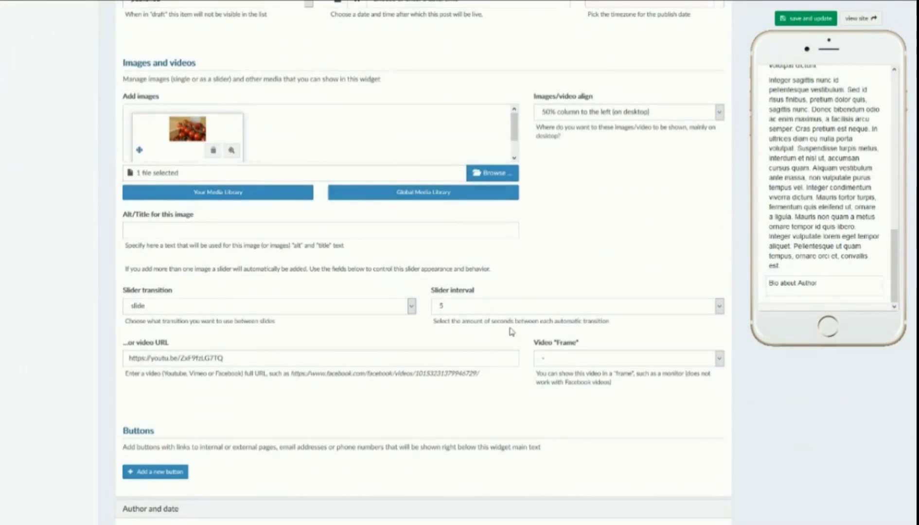
pyautogui.scroll(-7, 511, 330)
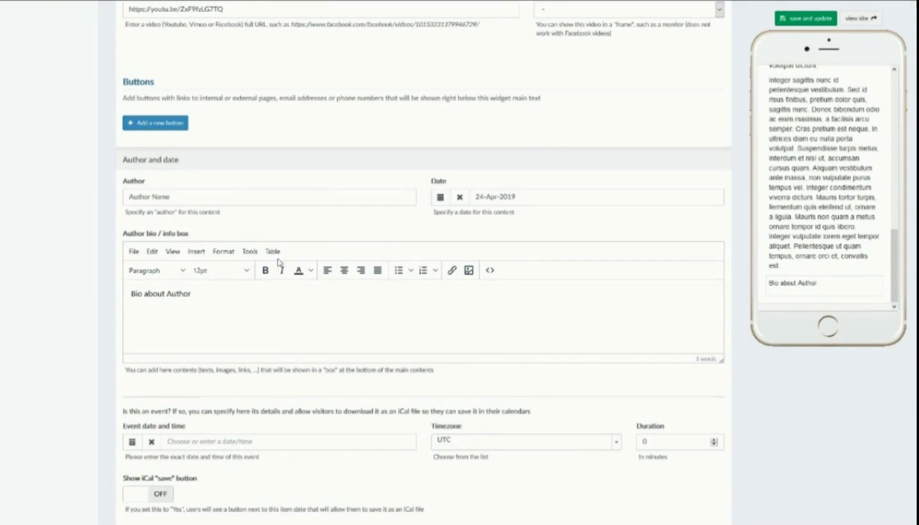
pyautogui.scroll(-3, 290, 277)
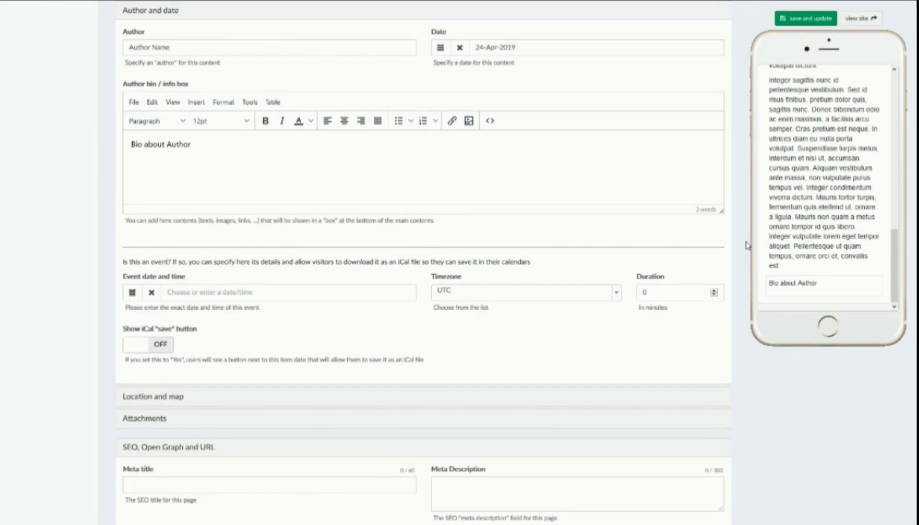
pyautogui.click(172, 403)
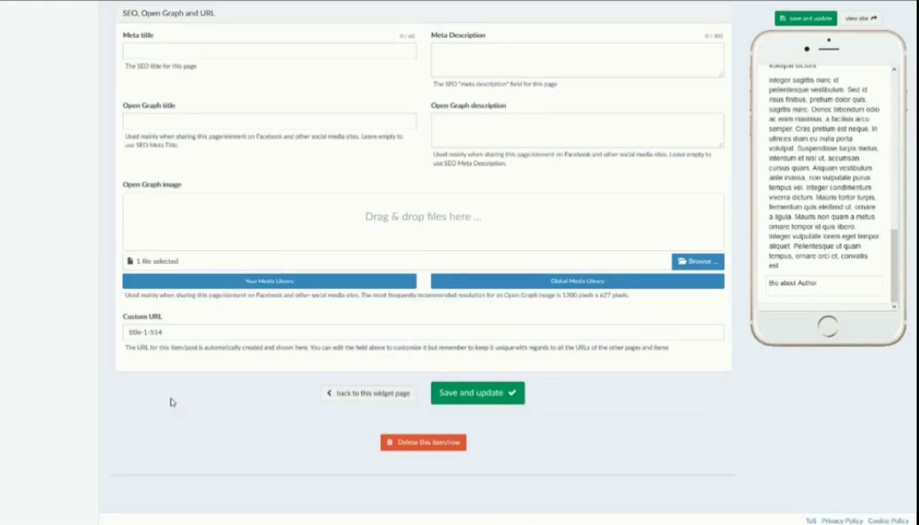
pyautogui.scroll(6, 206, 209)
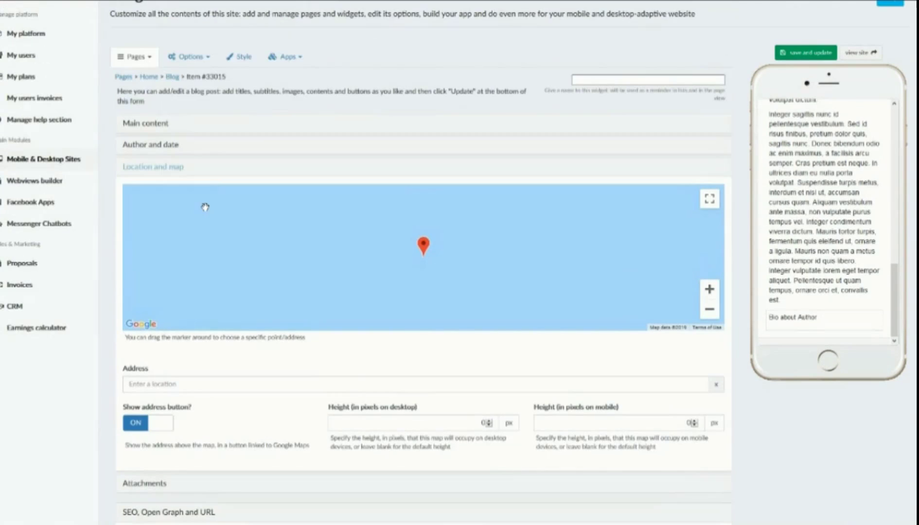
pyautogui.click(325, 390)
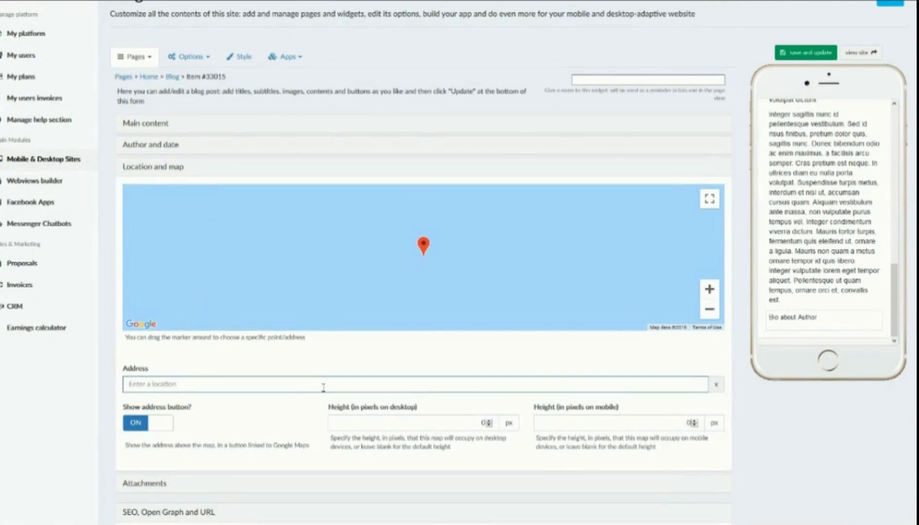
pyautogui.write('123')
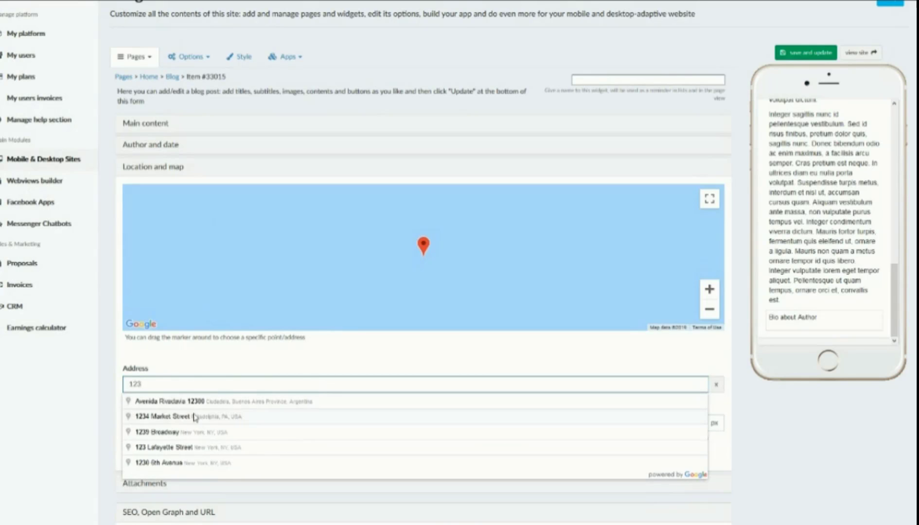
pyautogui.click(199, 419)
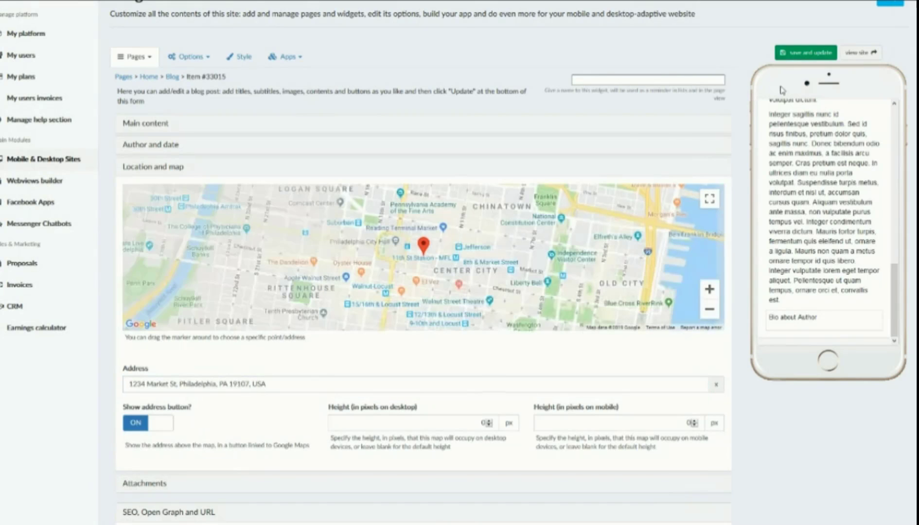
pyautogui.click(809, 58)
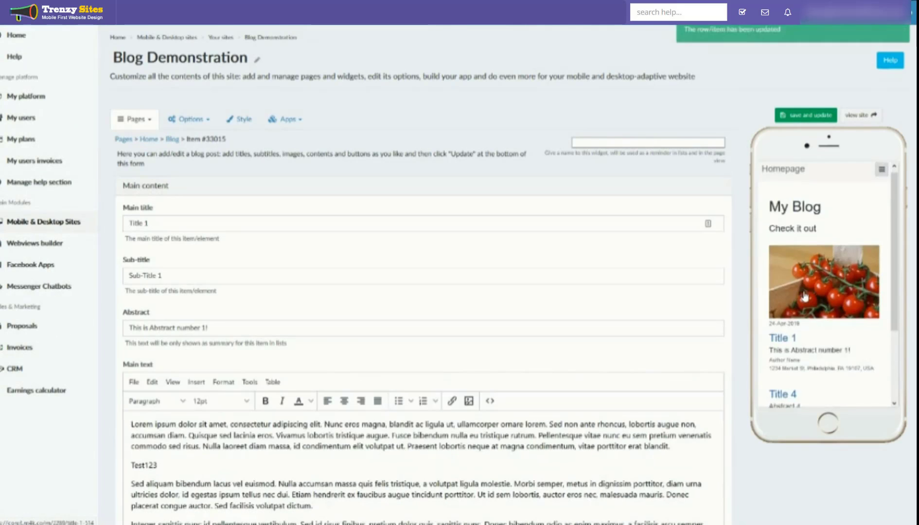
# Step: Open the Title 1 article in the phone preview and check the location map at its end
pyautogui.scroll(-2, 805, 296)
pyautogui.click(798, 242)
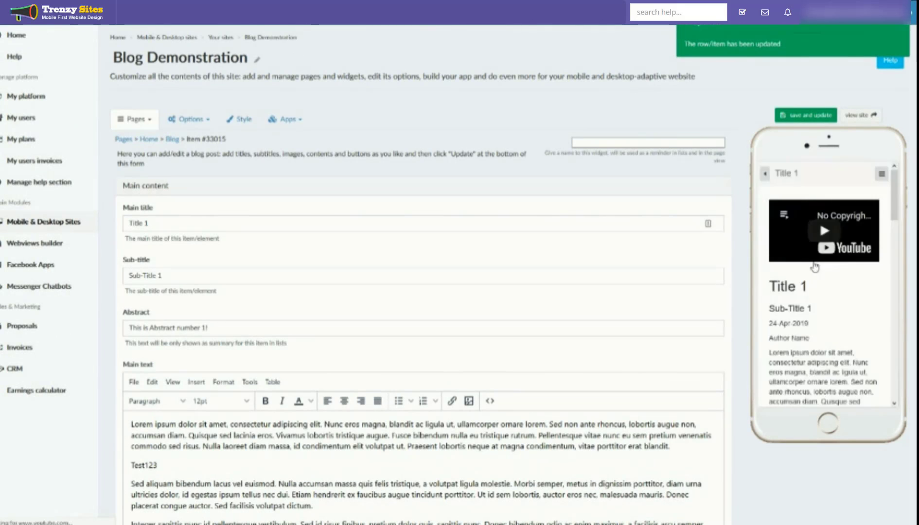
pyautogui.scroll(-8, 815, 266)
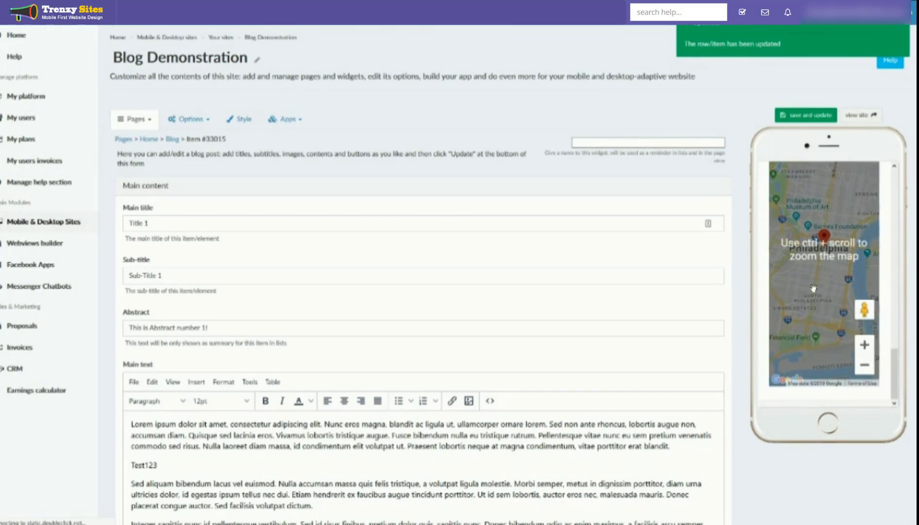
pyautogui.scroll(3, 813, 288)
# Step: Upload the cake picture 5872a65b5a803medialibrary_cake_bake1003685640.jpg from the Pictures folder as Attachment #1 and save the update
pyautogui.scroll(-20, 632, 214)
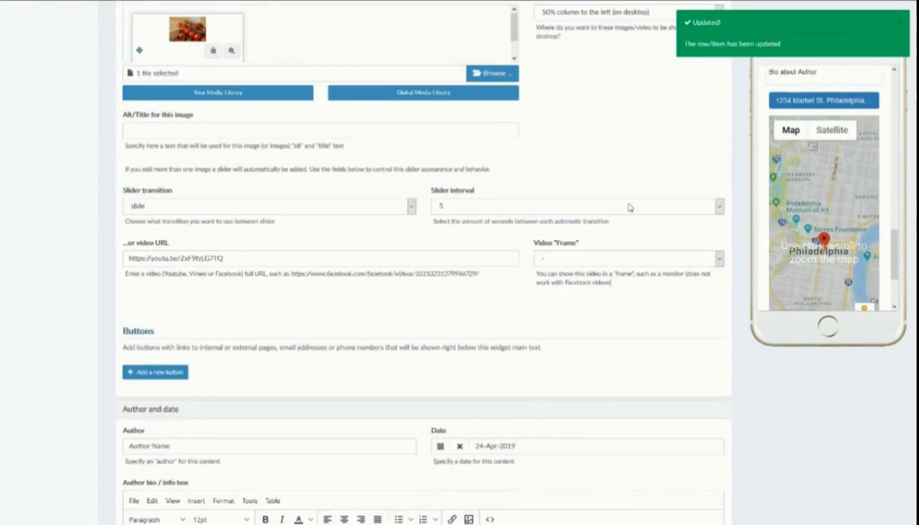
pyautogui.scroll(-12, 494, 260)
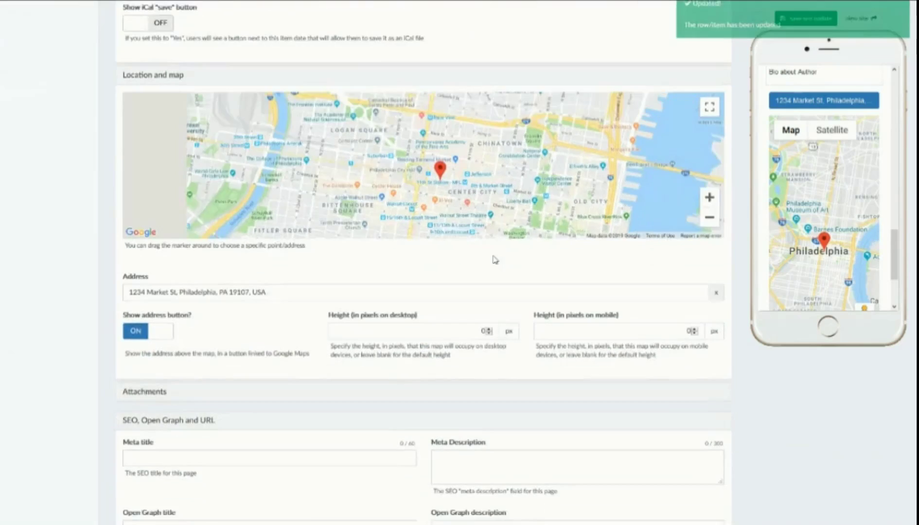
pyautogui.scroll(-7, 137, 321)
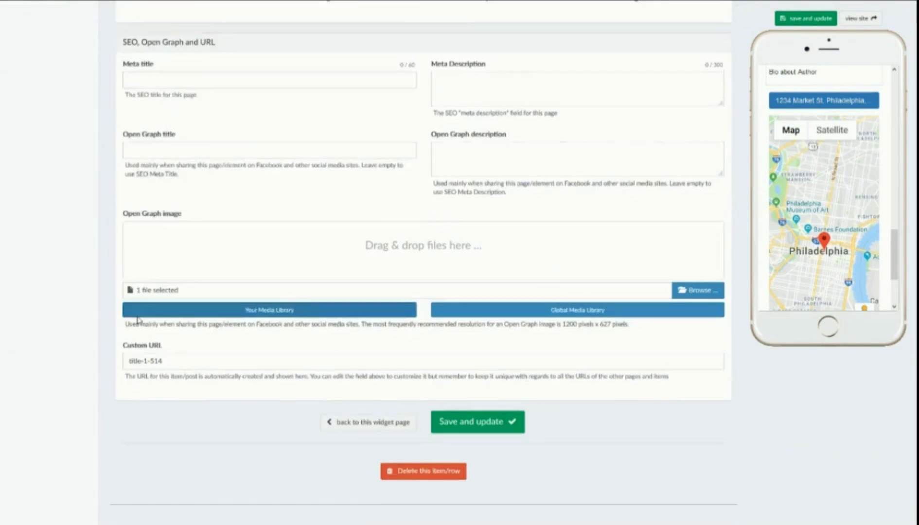
pyautogui.scroll(6, 138, 321)
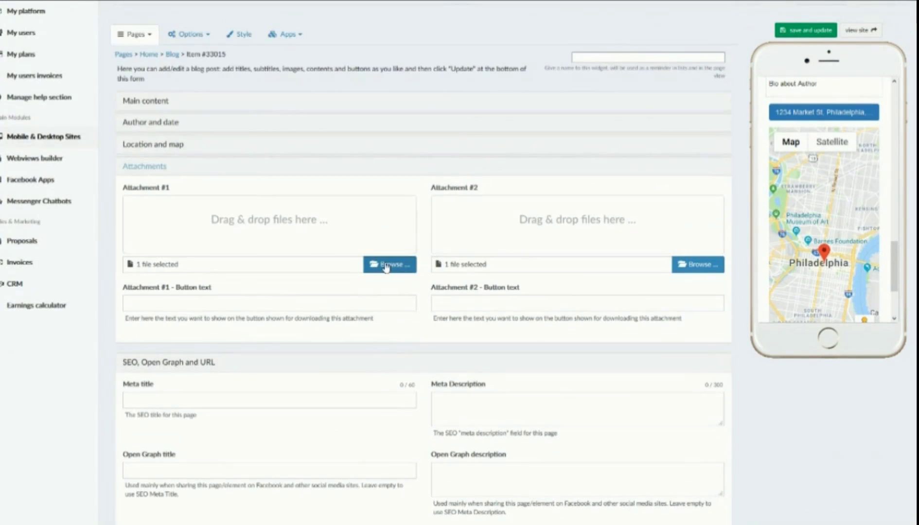
pyautogui.click(386, 267)
pyautogui.click(263, 85)
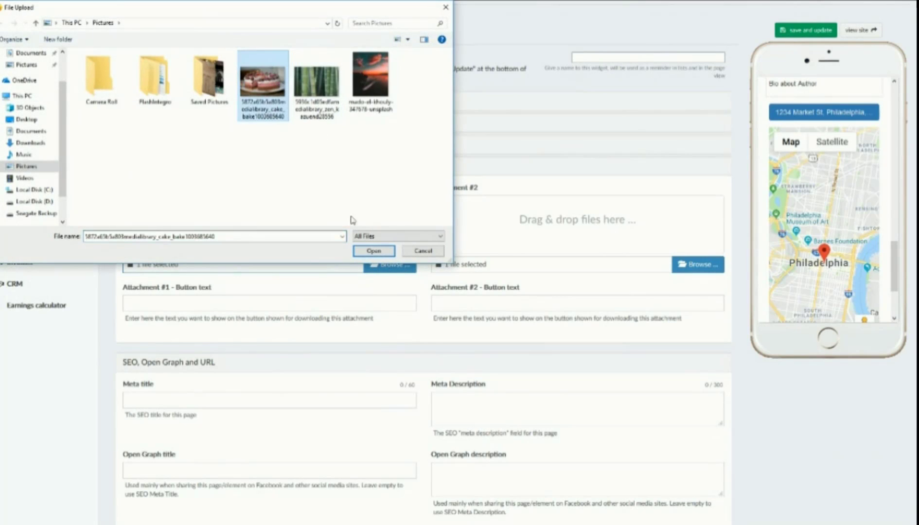
pyautogui.click(365, 252)
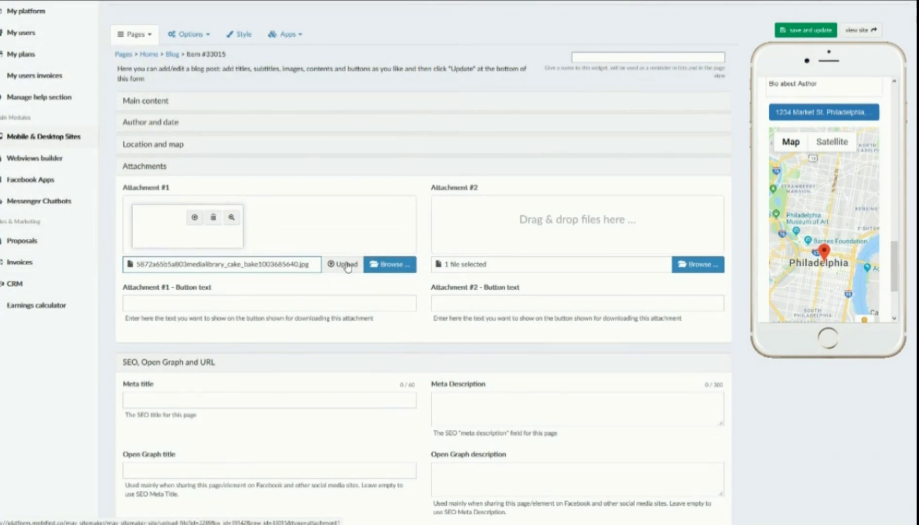
pyautogui.click(345, 266)
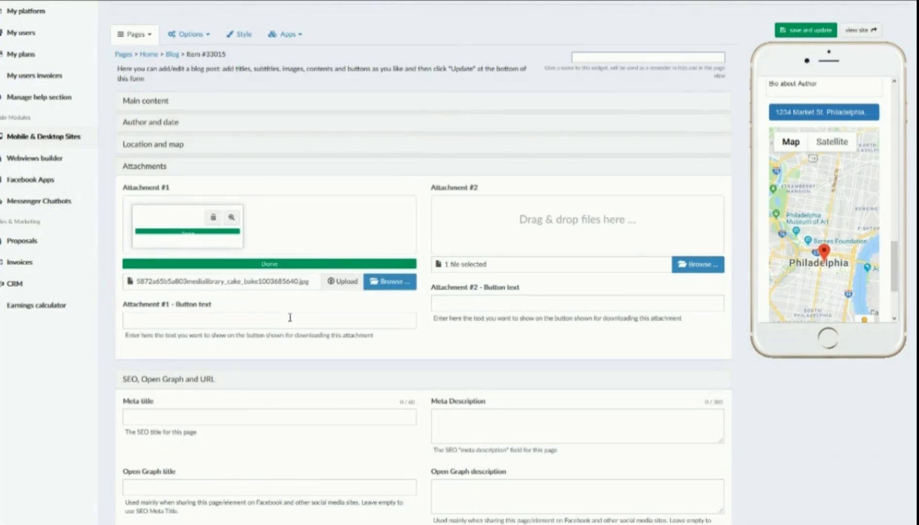
pyautogui.click(794, 32)
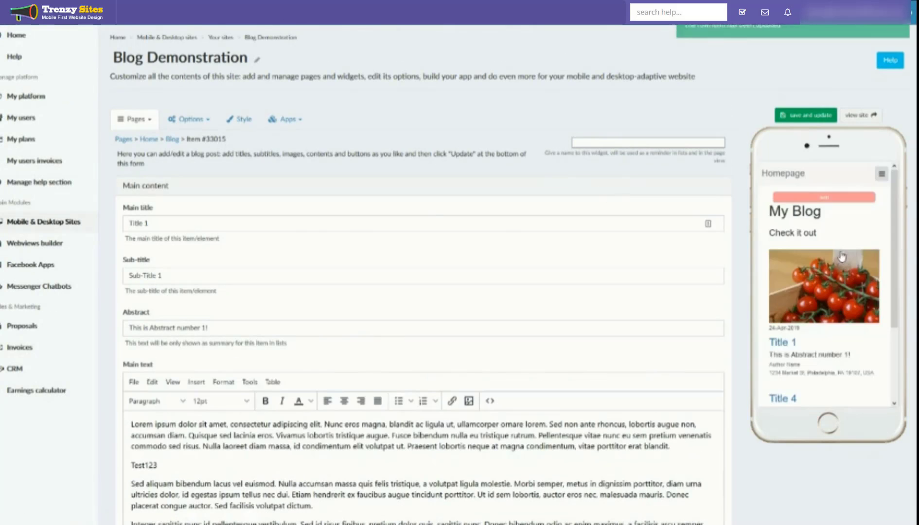
# Step: Test the attachment's download button in the preview's Title 1 article and return to the site editor
pyautogui.click(796, 345)
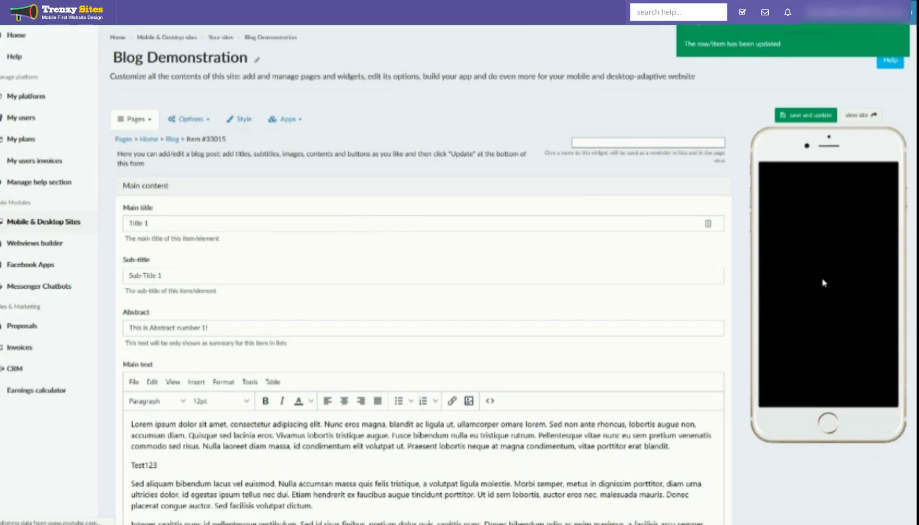
pyautogui.scroll(-5, 825, 282)
pyautogui.scroll(2, 821, 265)
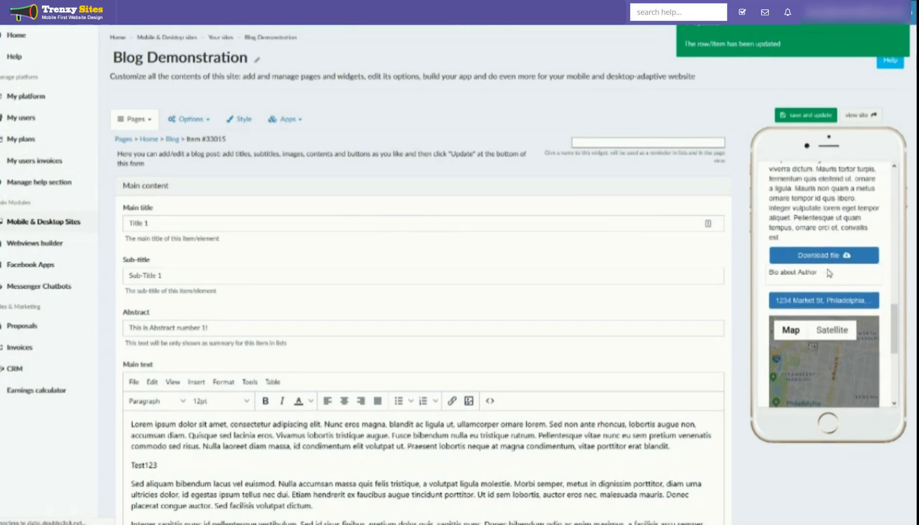
pyautogui.click(820, 258)
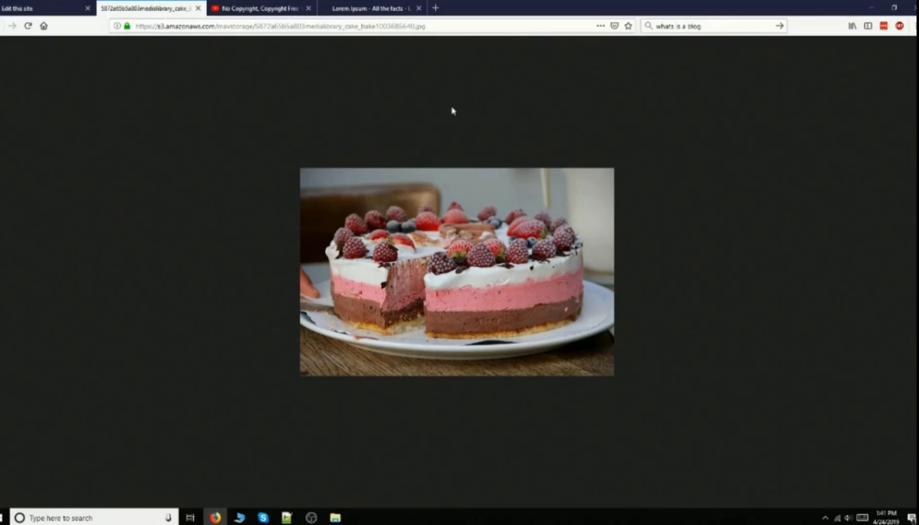
pyautogui.click(19, 8)
# Step: Review the post's event date, map, attachment, SEO, Open Graph and custom URL options, along with the article preview
pyautogui.scroll(-15, 249, 302)
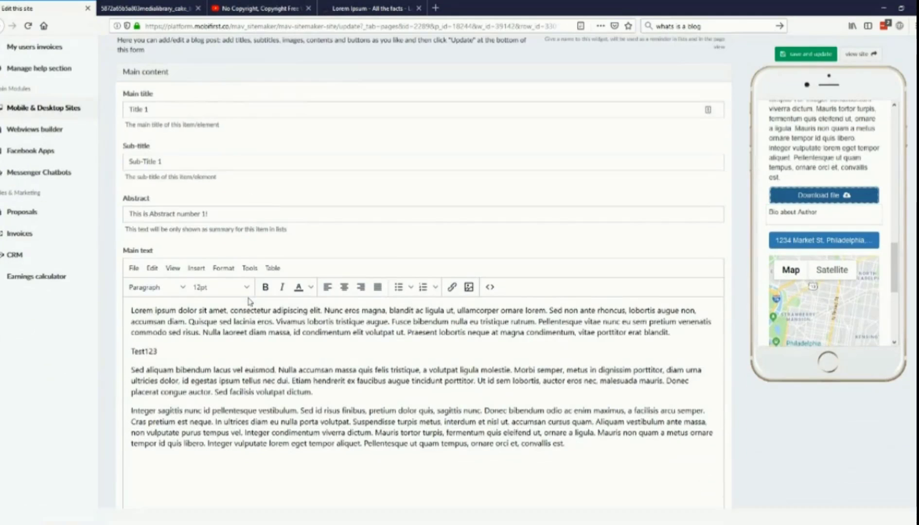
pyautogui.scroll(-5, 249, 301)
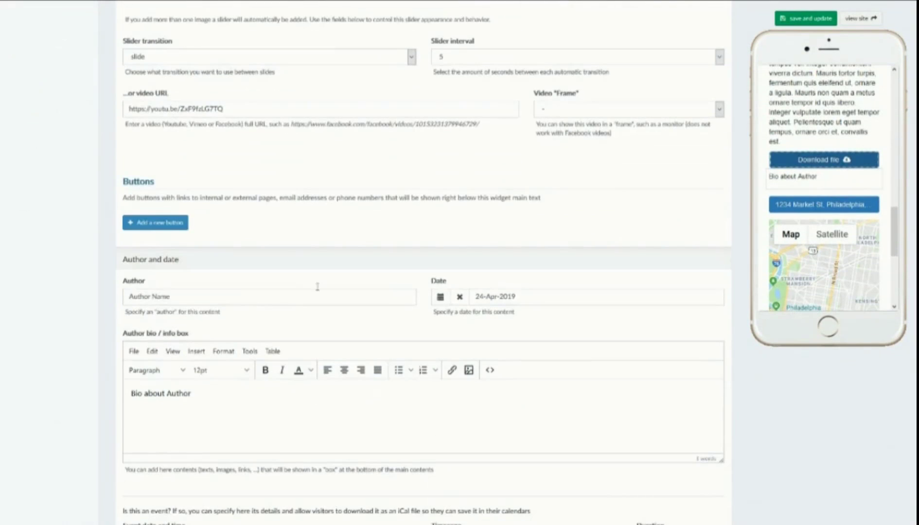
pyautogui.scroll(-4, 743, 217)
pyautogui.scroll(-3, 802, 290)
pyautogui.scroll(-5, 803, 289)
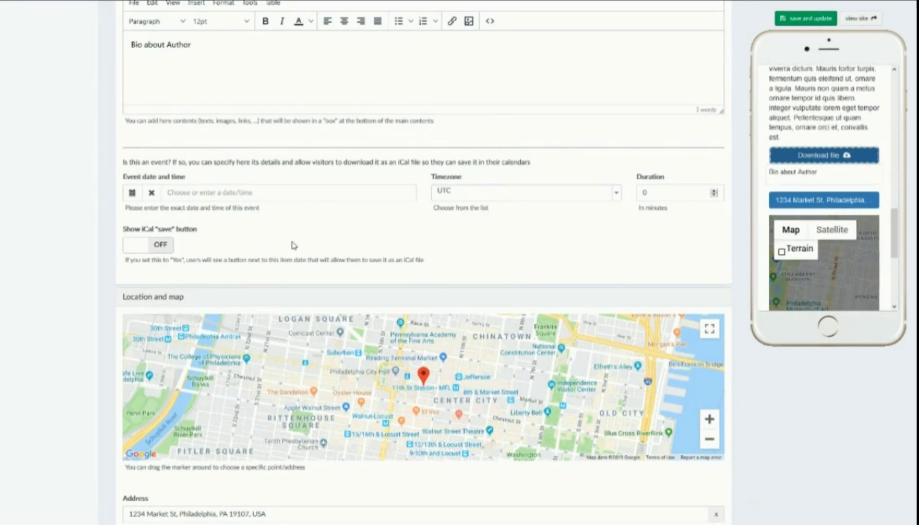
pyautogui.scroll(-10, 284, 257)
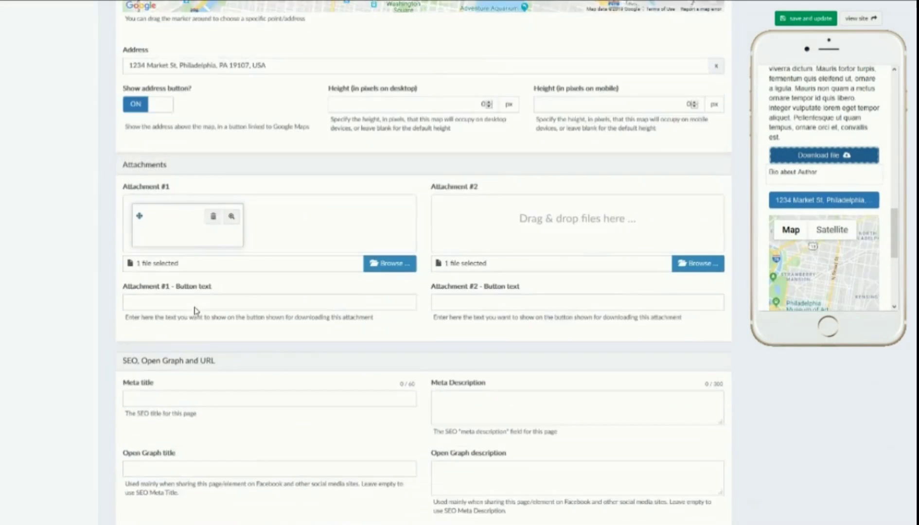
pyautogui.scroll(-2, 180, 284)
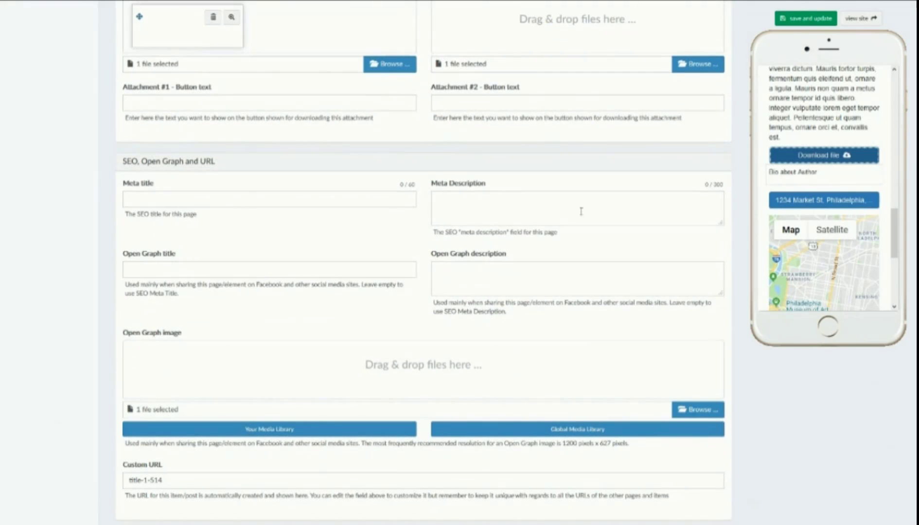
pyautogui.scroll(-1, 294, 213)
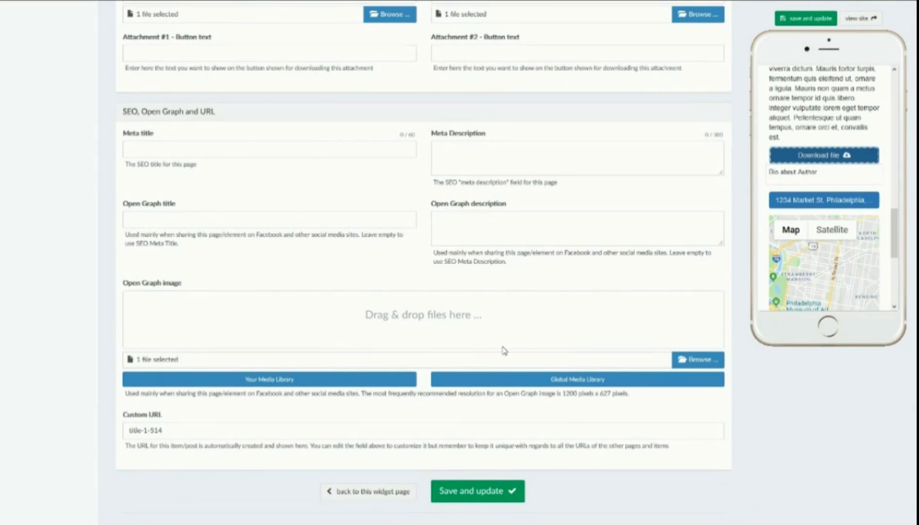
pyautogui.scroll(12, 504, 351)
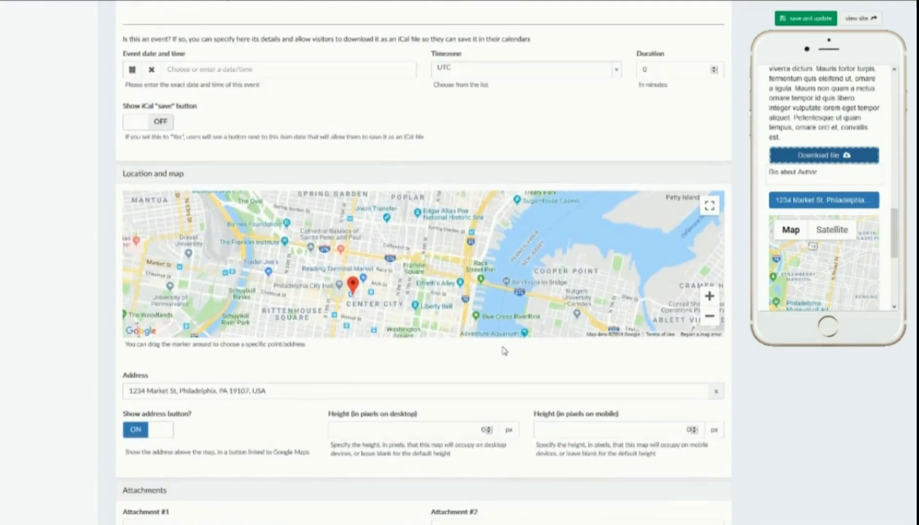
pyautogui.scroll(20, 503, 350)
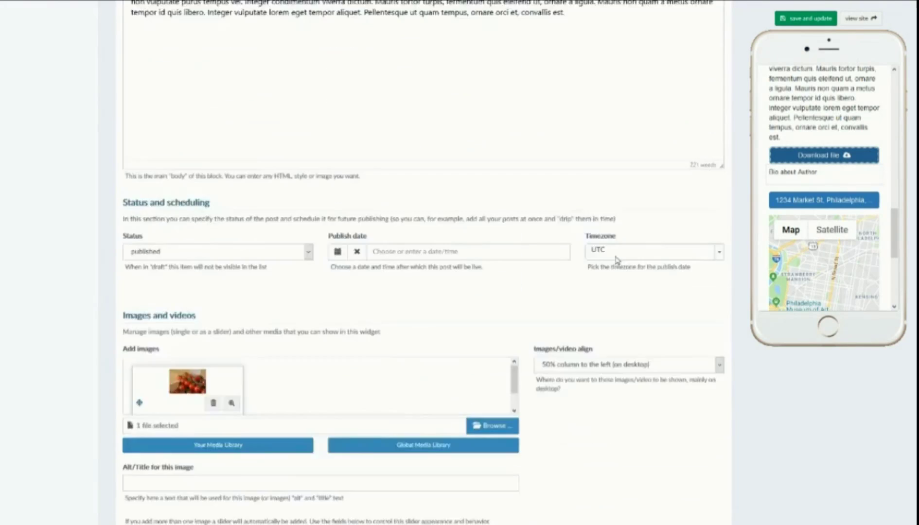
pyautogui.scroll(4, 617, 259)
pyautogui.scroll(10, 811, 247)
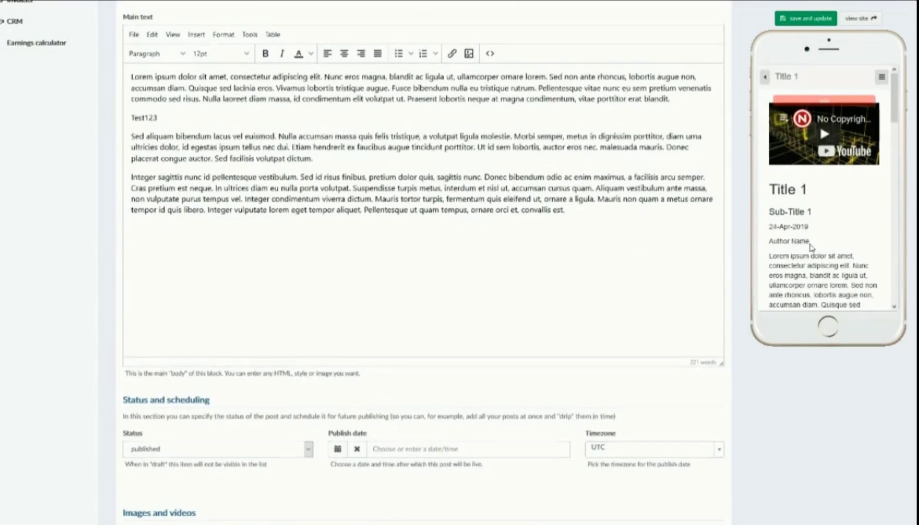
pyautogui.scroll(7, 811, 247)
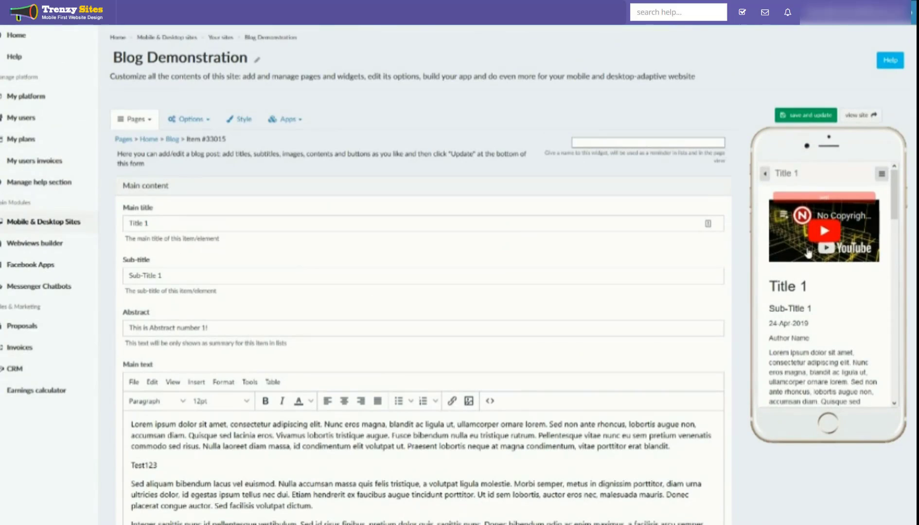
# Step: Save the post's update and return to the Blog widget's list of items
pyautogui.click(793, 116)
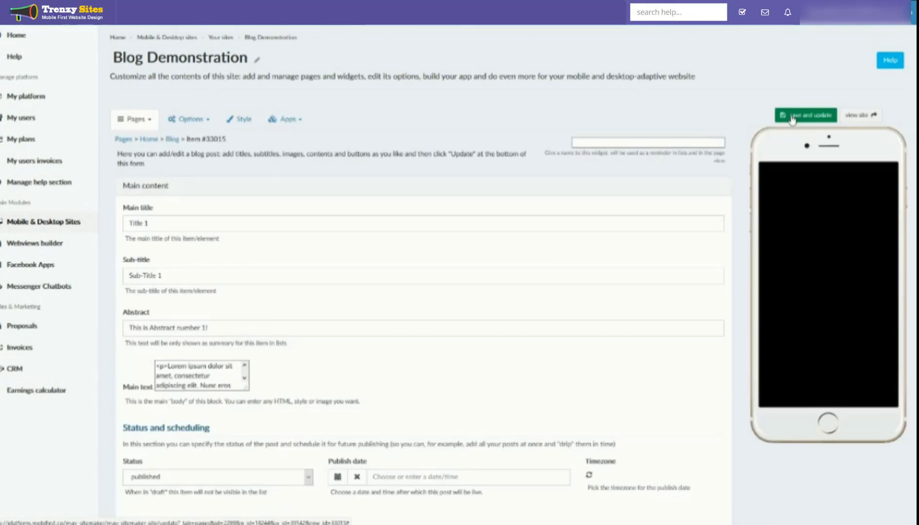
pyautogui.click(173, 140)
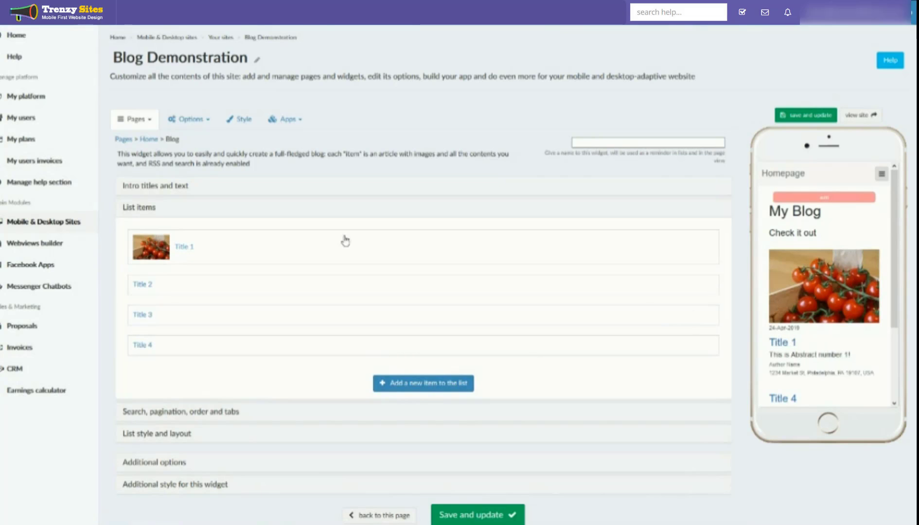
# Step: Compare the order of the posts in the phone preview with the widget's item list
pyautogui.scroll(-2, 821, 325)
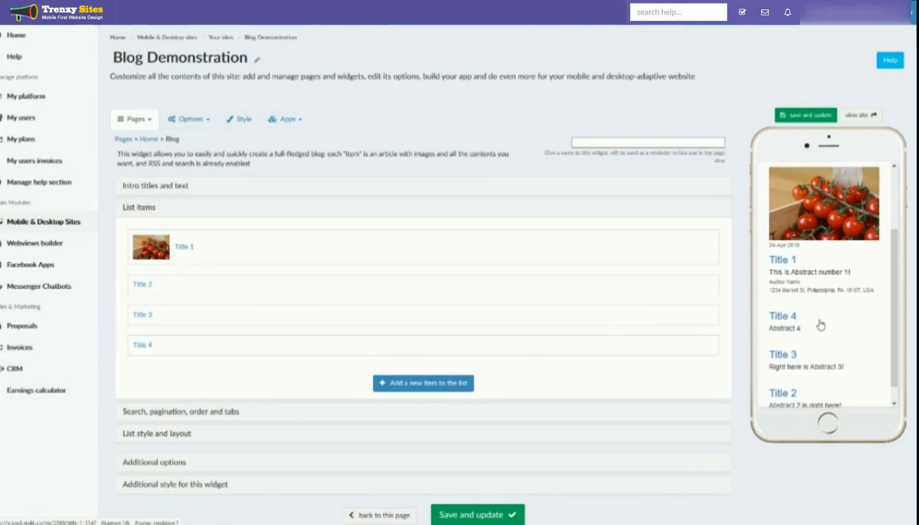
pyautogui.scroll(-1, 821, 324)
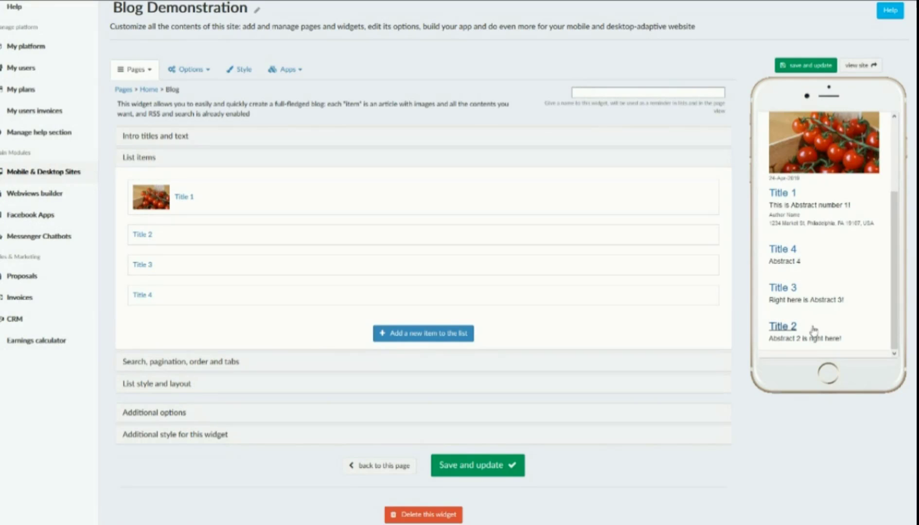
pyautogui.scroll(1, 794, 201)
pyautogui.scroll(3, 794, 201)
pyautogui.scroll(-4, 802, 214)
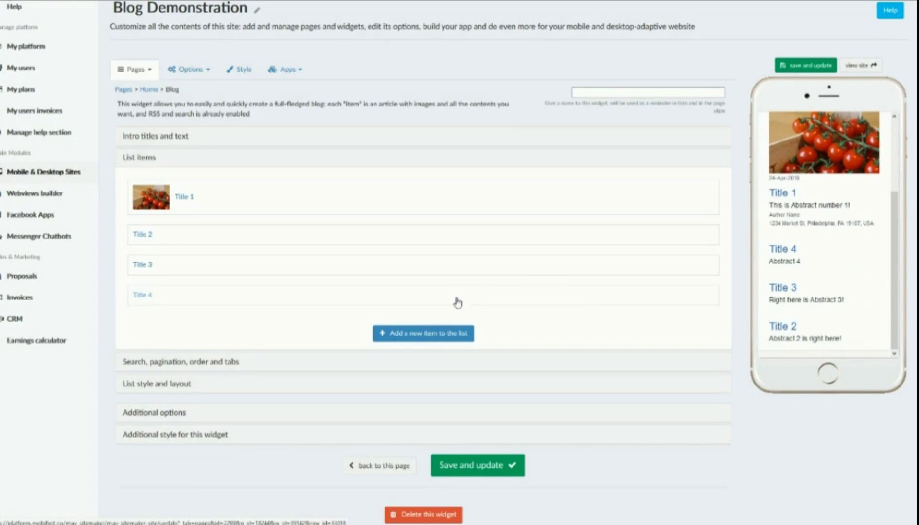
# Step: Enable the search form for the blog list and save the widget update
pyautogui.click(154, 364)
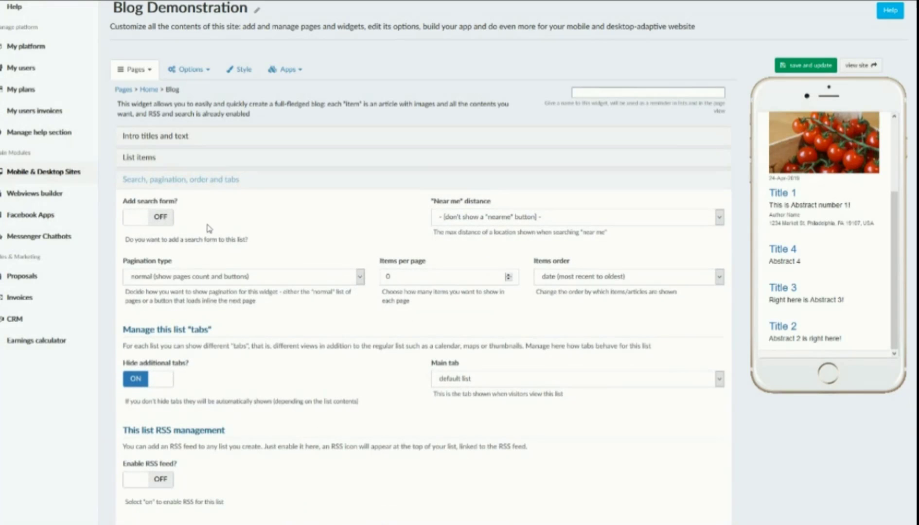
pyautogui.scroll(1, 411, 266)
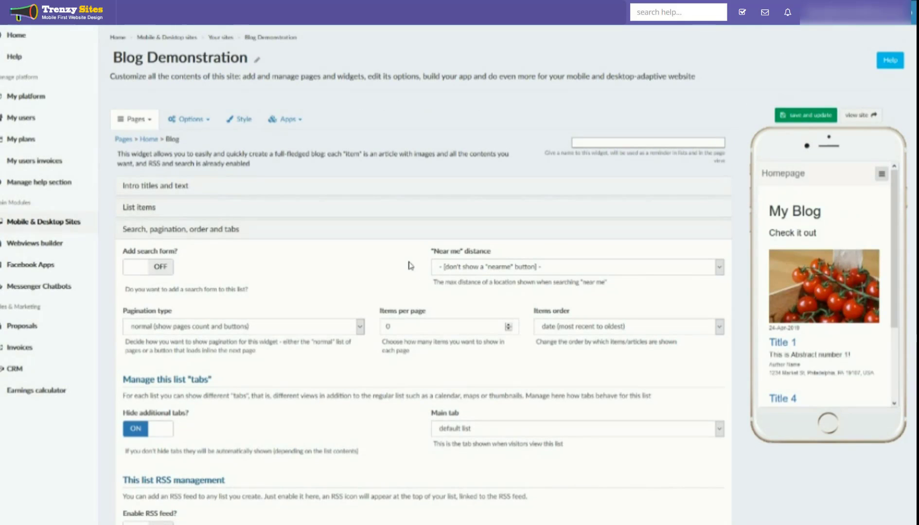
pyautogui.click(145, 269)
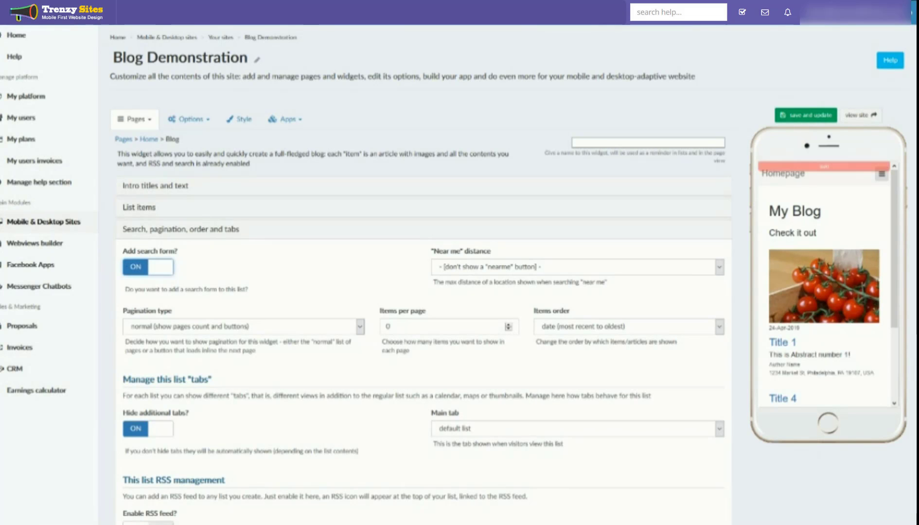
pyautogui.click(808, 115)
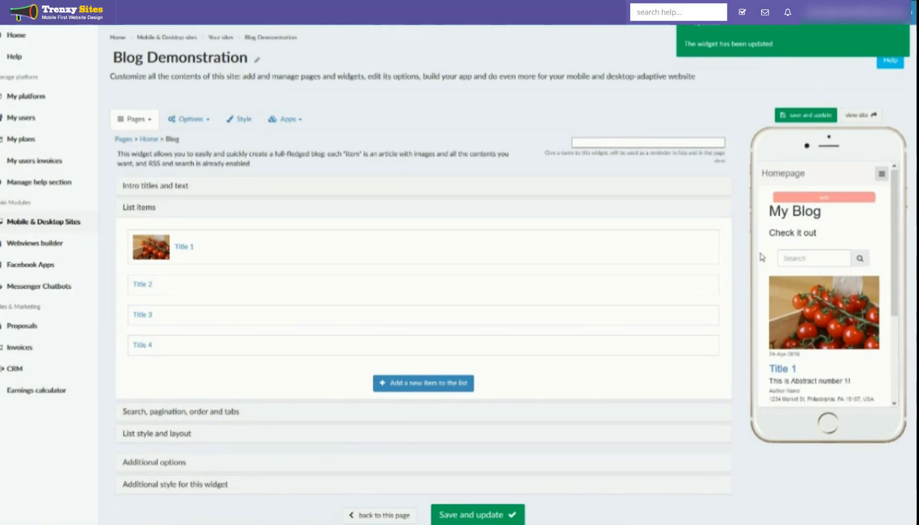
# Step: Search the blog in the phone preview for "test123" and close the search results
pyautogui.click(812, 258)
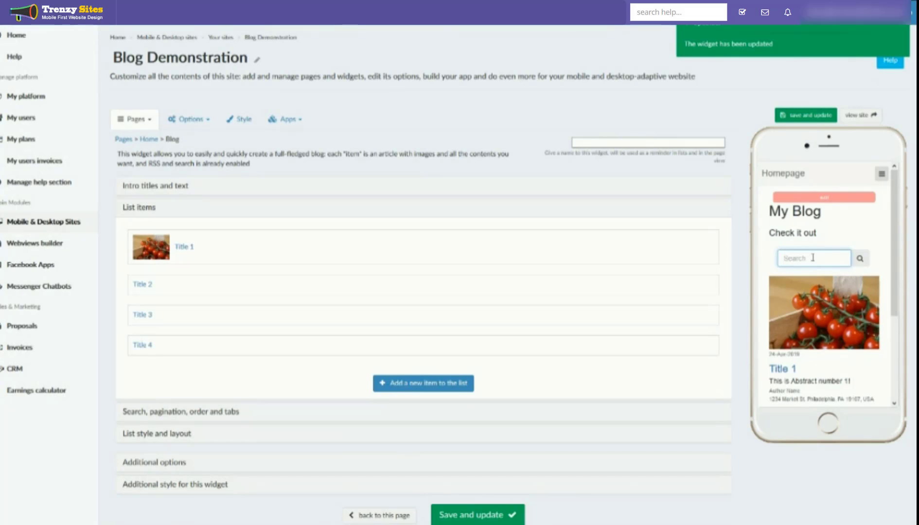
pyautogui.write('test')
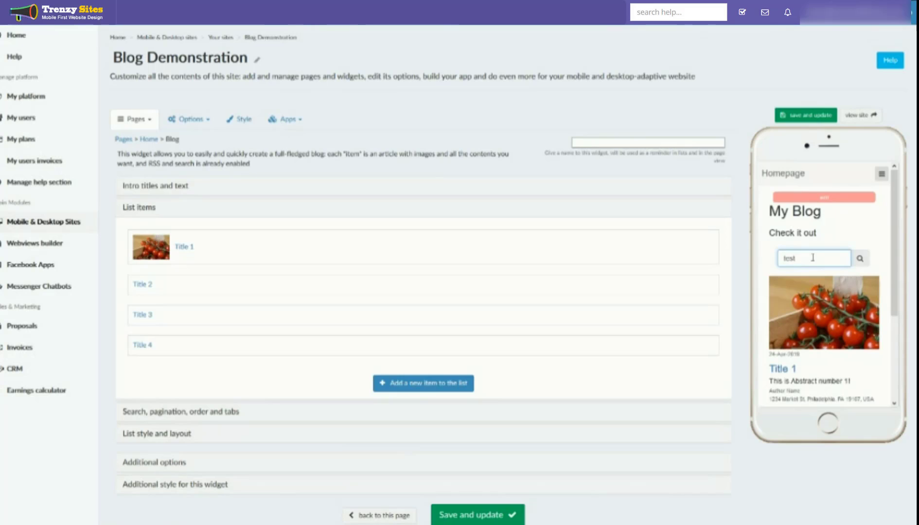
pyautogui.write('123')
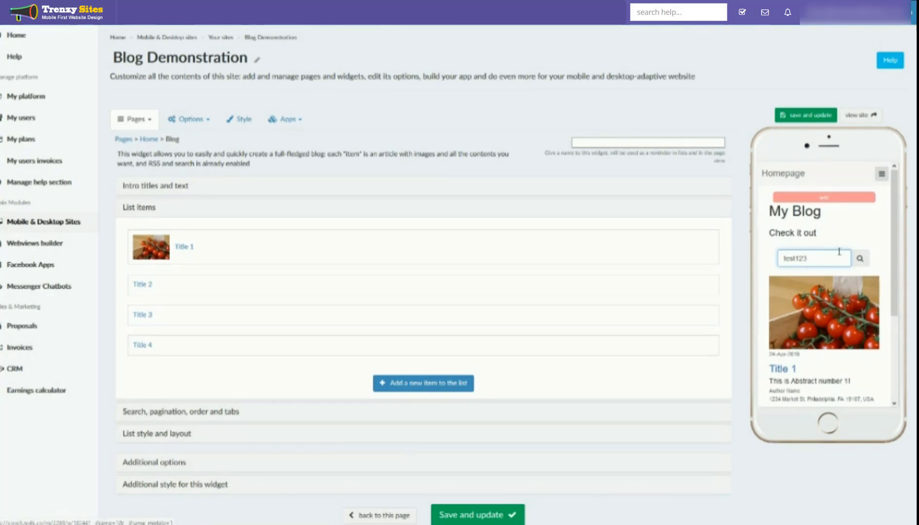
pyautogui.click(859, 258)
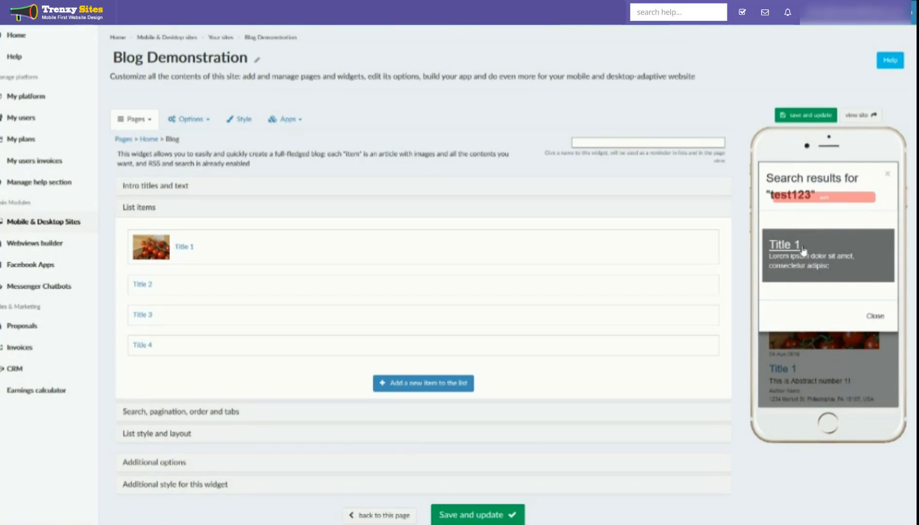
pyautogui.click(871, 318)
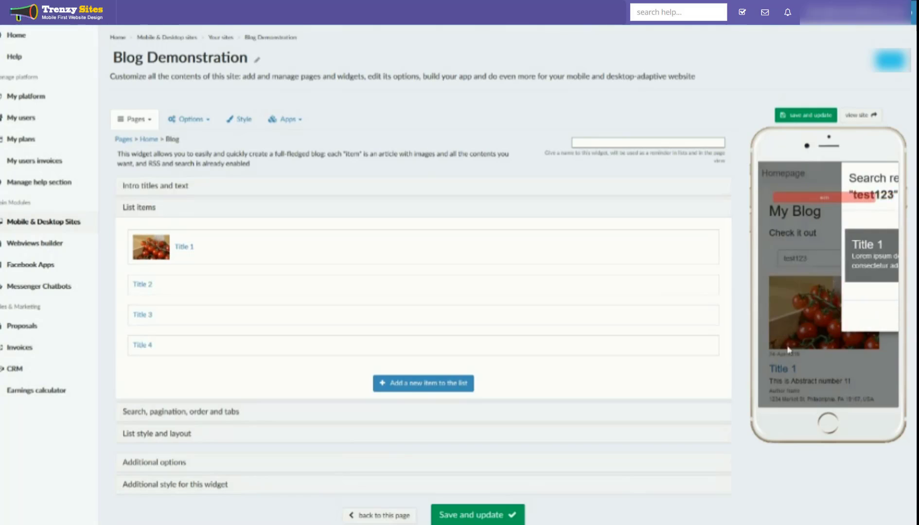
# Step: Examine the available "Near me" distance choices in the list's search, pagination, order and tabs settings
pyautogui.click(143, 415)
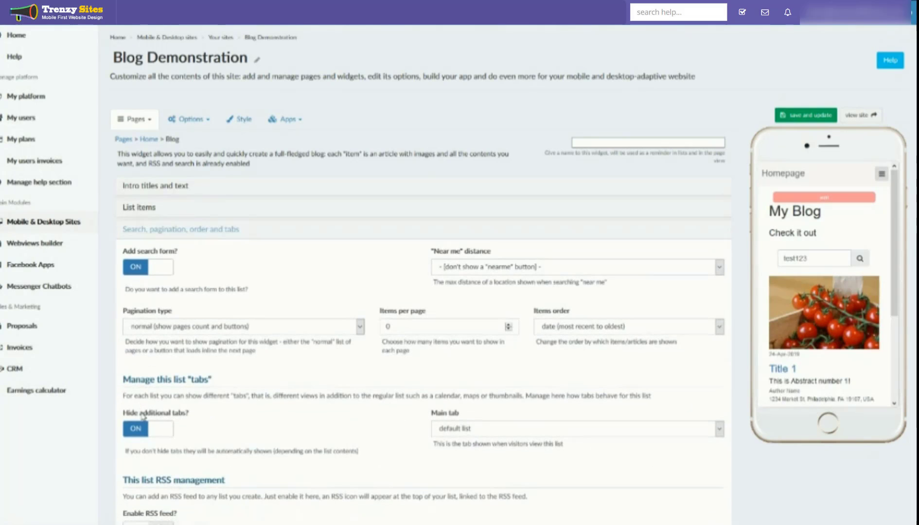
pyautogui.click(570, 266)
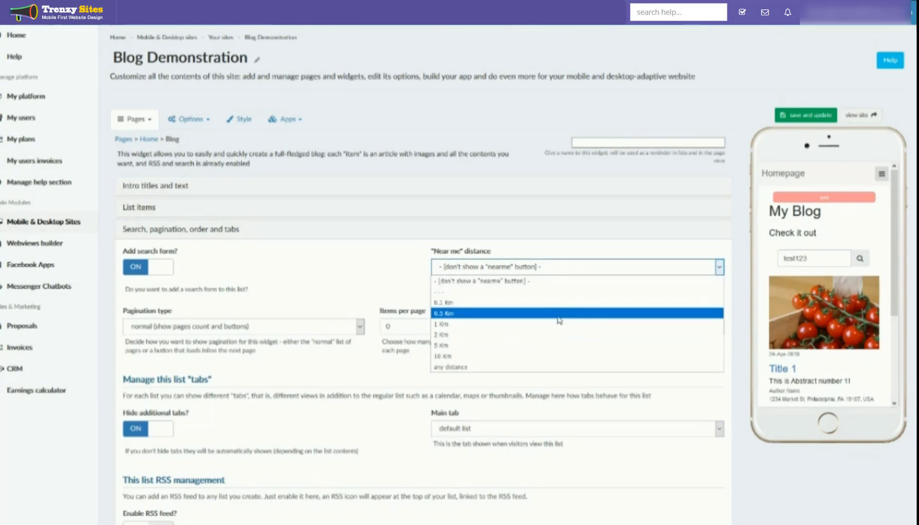
pyautogui.click(572, 271)
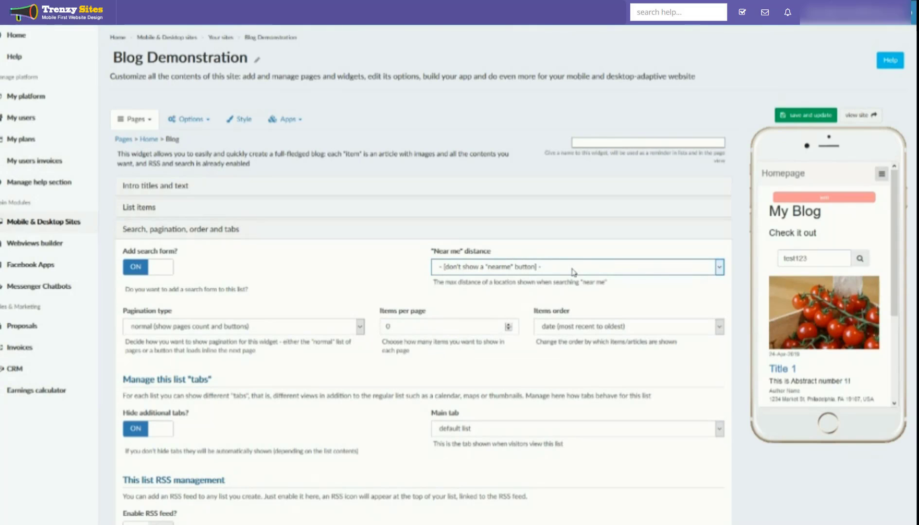
# Step: Set the blog list's items per page to 2 with the normal pagination type, and save the widget update
pyautogui.scroll(-5, 874, 350)
pyautogui.scroll(-3, 436, 232)
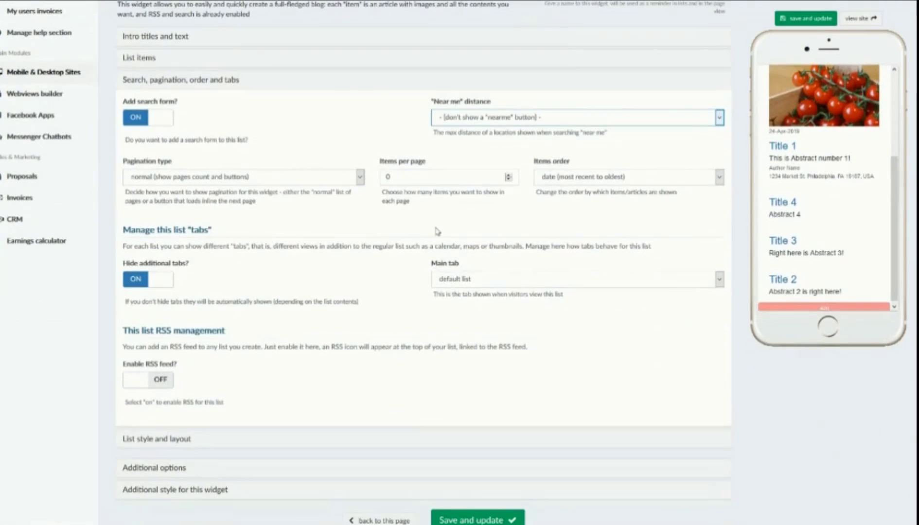
pyautogui.click(397, 178)
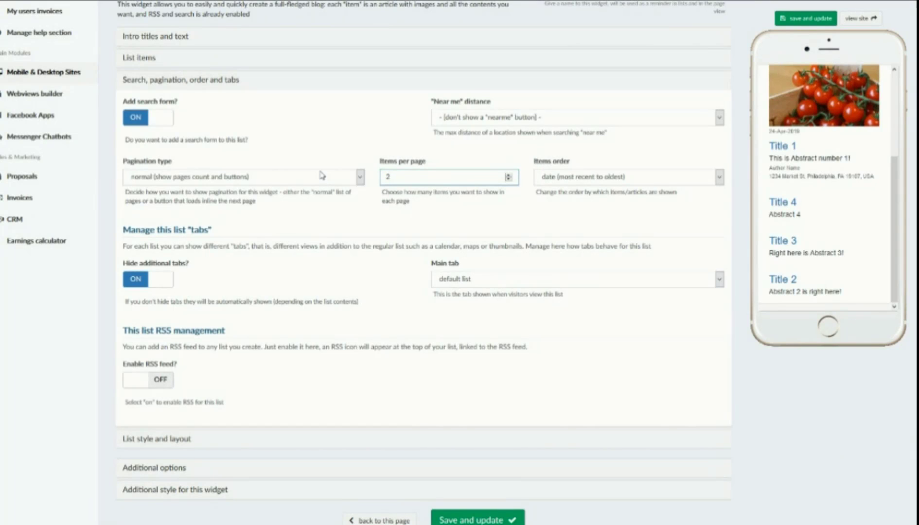
pyautogui.click(140, 178)
pyautogui.click(140, 180)
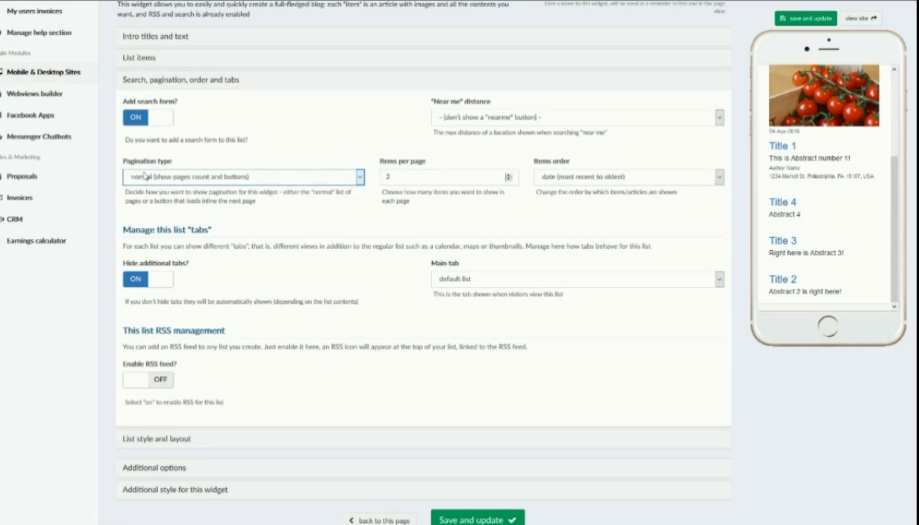
pyautogui.click(793, 25)
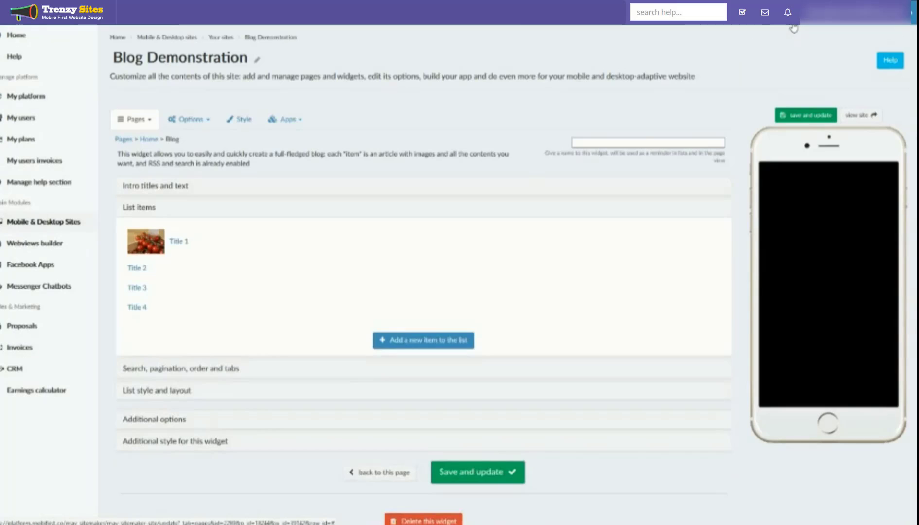
# Step: Page forward and back through the blog posts in the phone preview to check the pagination, and reopen the list's pagination settings
pyautogui.scroll(-1, 860, 307)
pyautogui.scroll(-1, 859, 306)
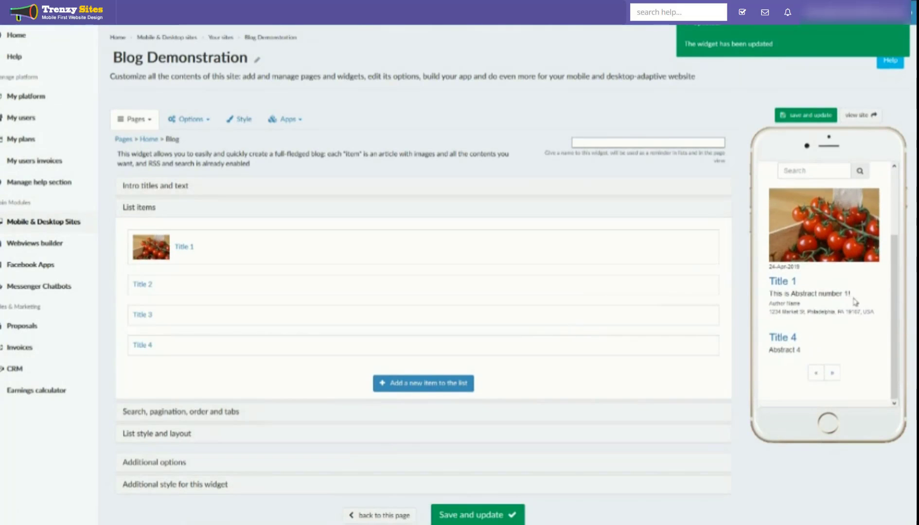
pyautogui.click(180, 412)
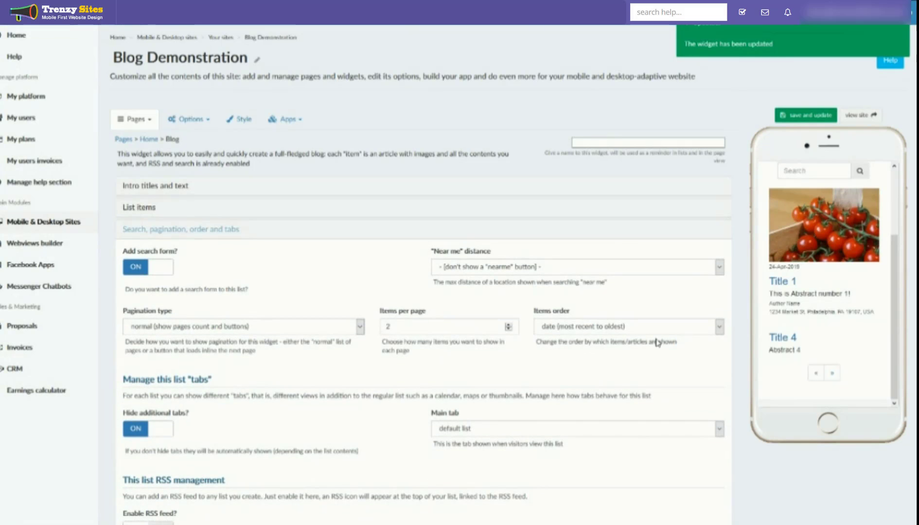
pyautogui.click(832, 374)
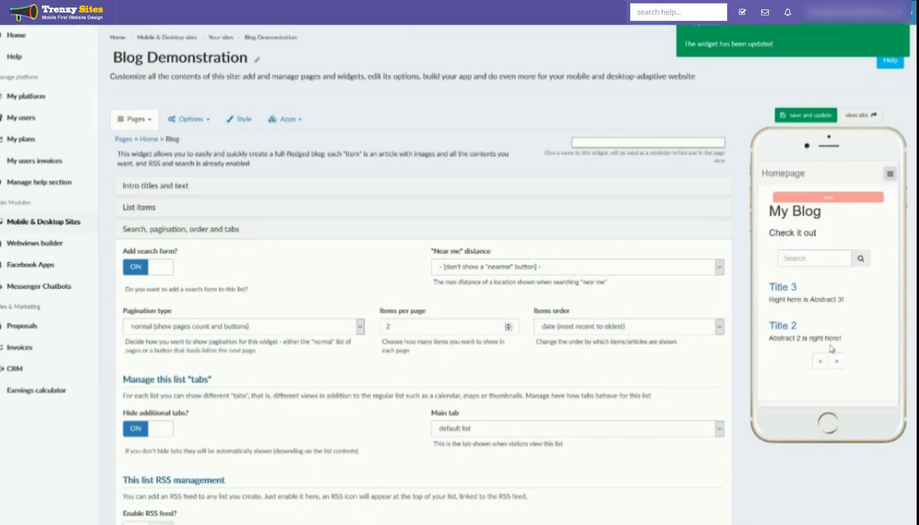
pyautogui.scroll(-4, 835, 377)
pyautogui.scroll(3, 774, 197)
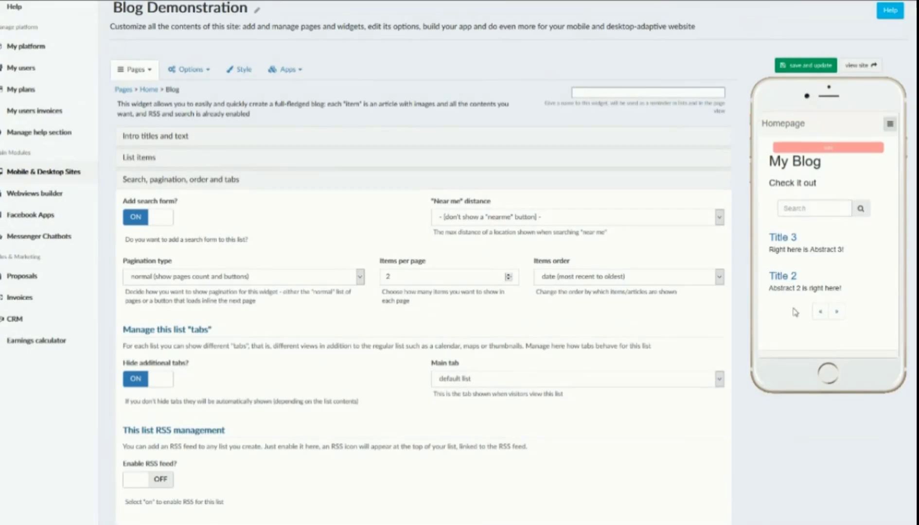
pyautogui.click(821, 312)
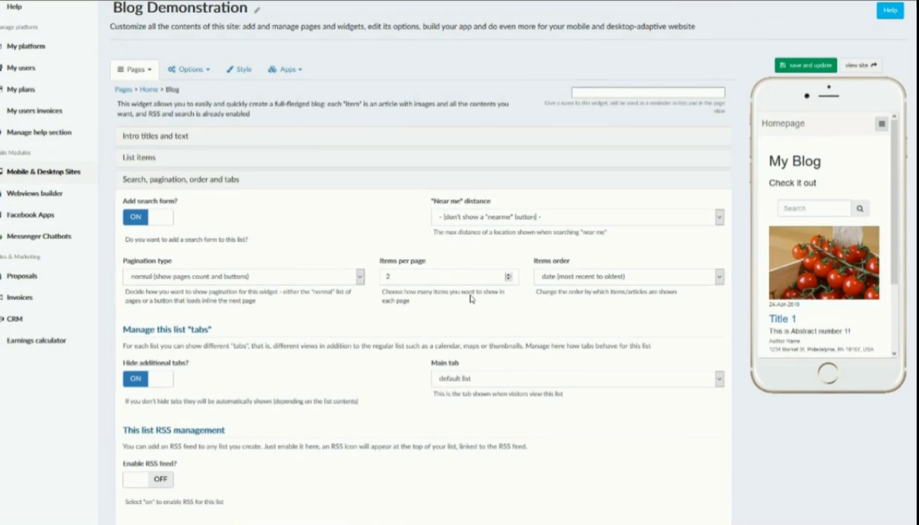
# Step: Change the pagination type to show a "show more" button and load pages inline, and save the widget update
pyautogui.click(283, 281)
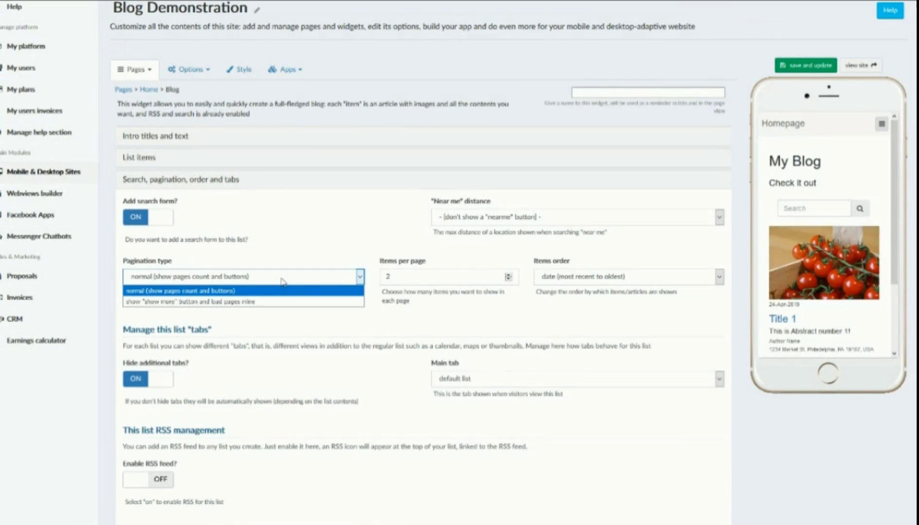
pyautogui.click(290, 302)
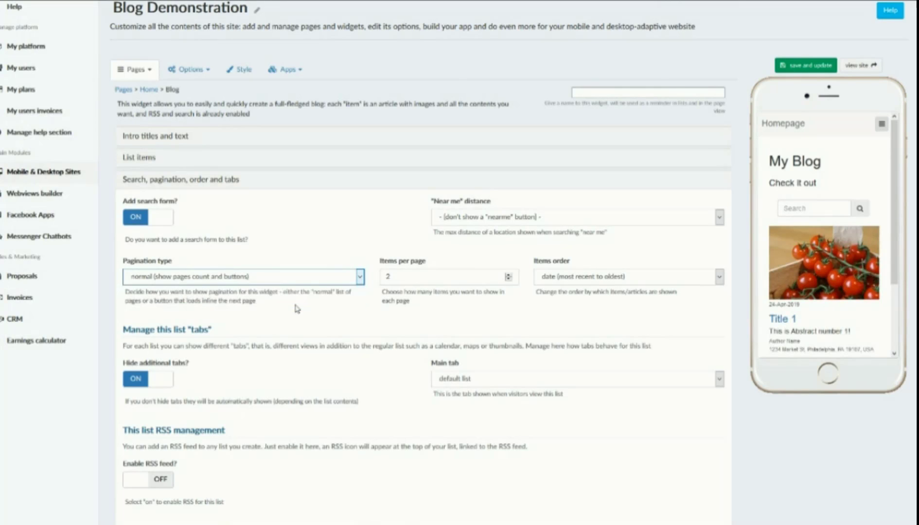
pyautogui.click(783, 65)
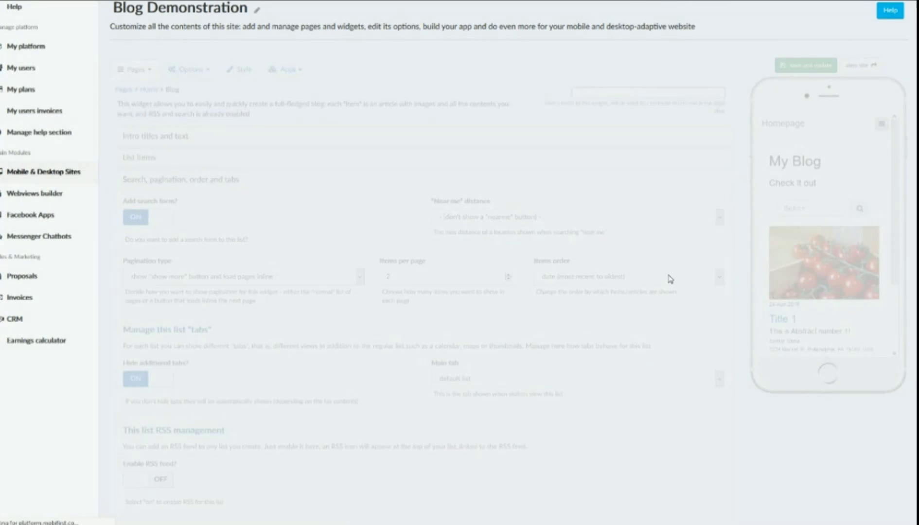
# Step: Load the remaining blog posts in the phone preview using the "show more" option and review them
pyautogui.scroll(-5, 807, 302)
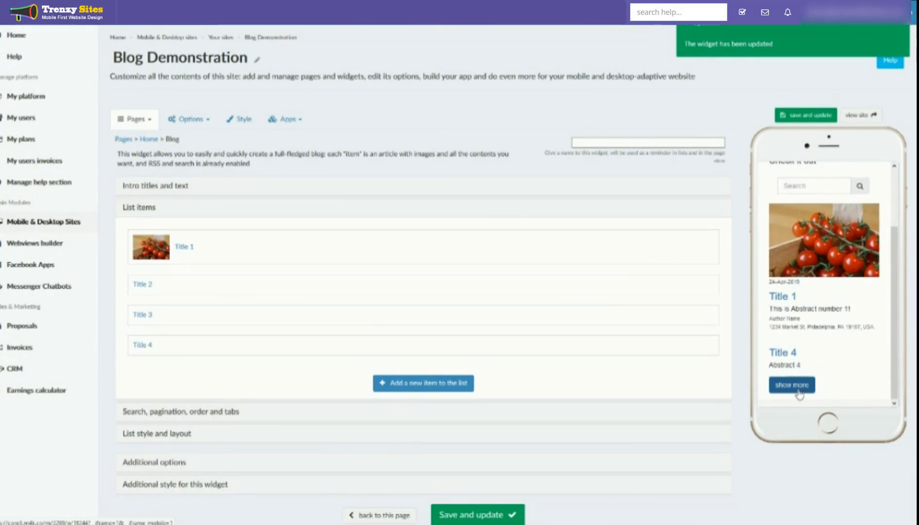
pyautogui.click(781, 388)
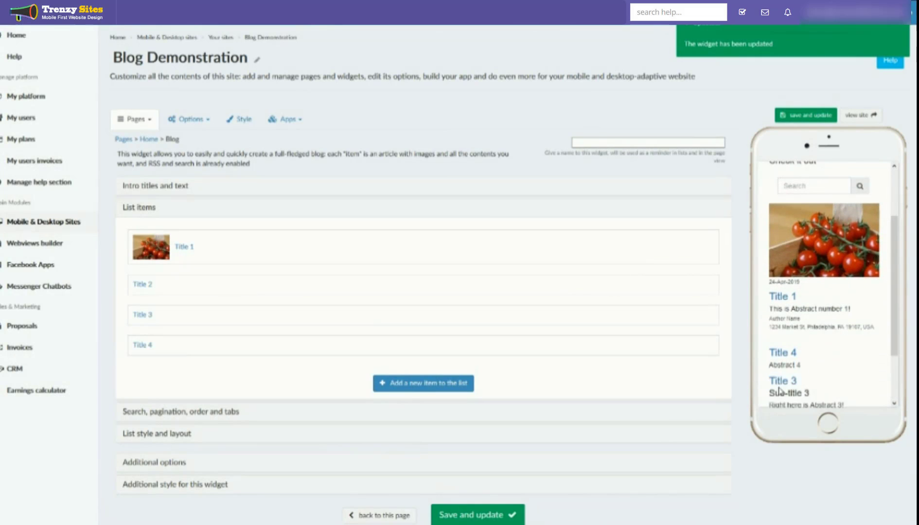
pyautogui.scroll(-2, 780, 384)
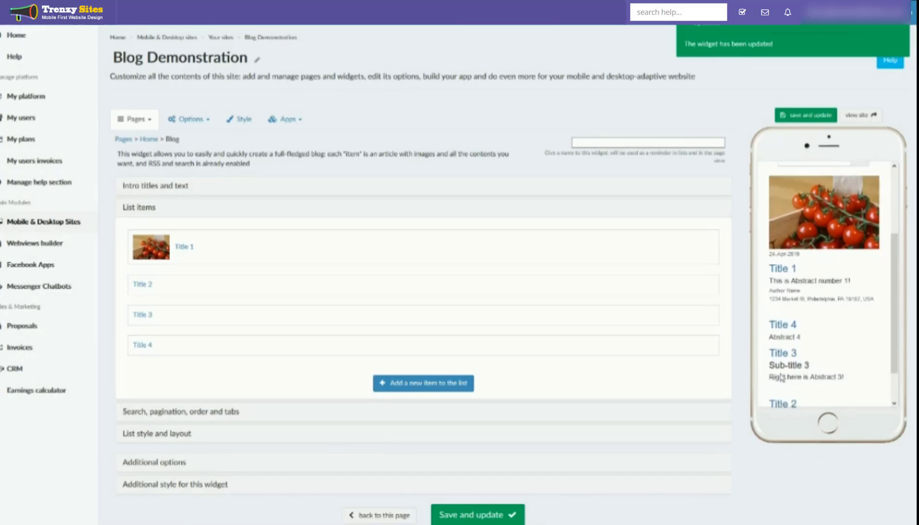
# Step: Set the items per page to 0 and the pagination type to normal, and save the widget update
pyautogui.click(195, 413)
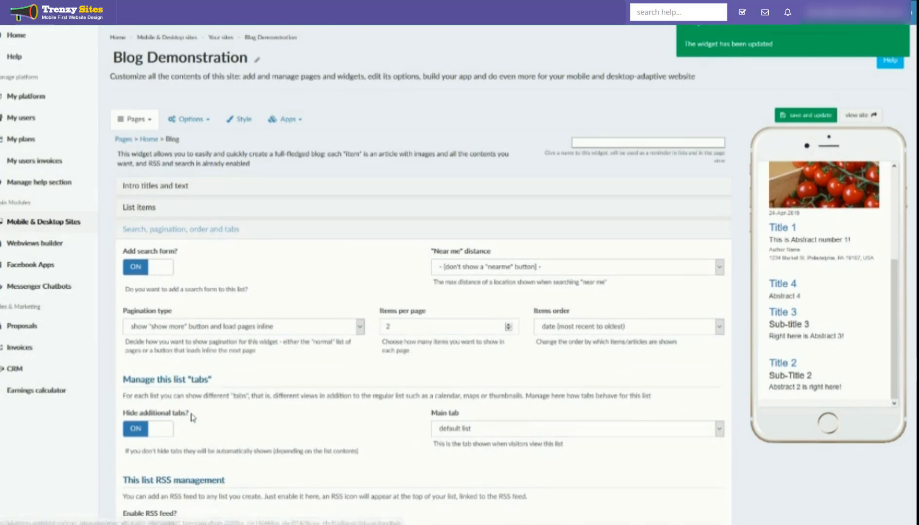
pyautogui.click(326, 332)
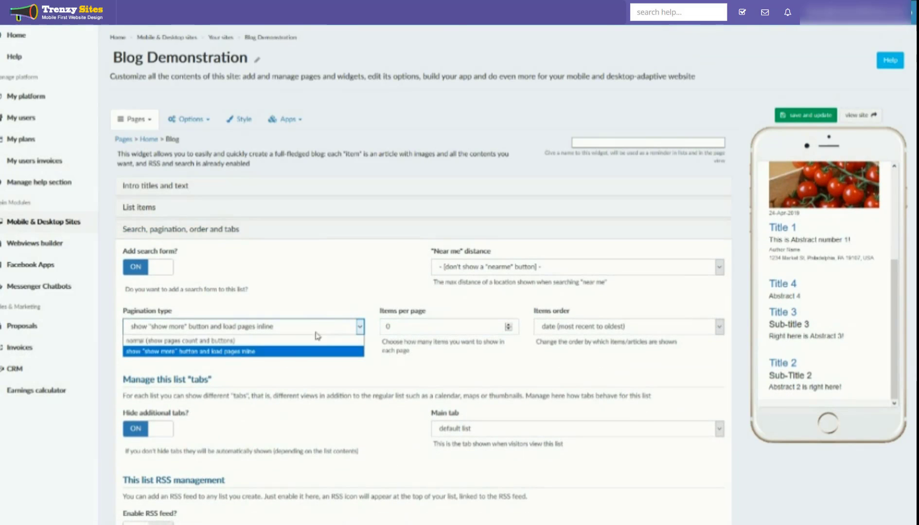
pyautogui.click(292, 343)
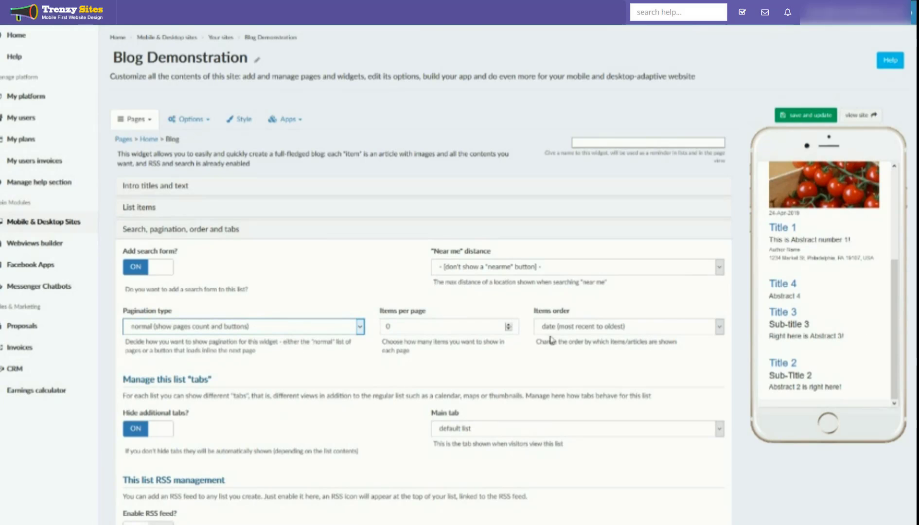
pyautogui.click(794, 115)
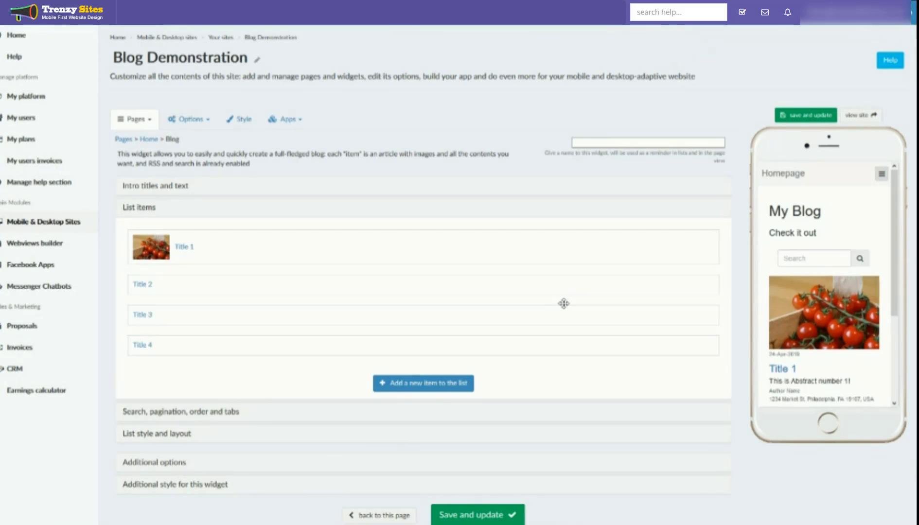
# Step: Set the blog list's items order to default / manual list order and save the widget update
pyautogui.click(223, 413)
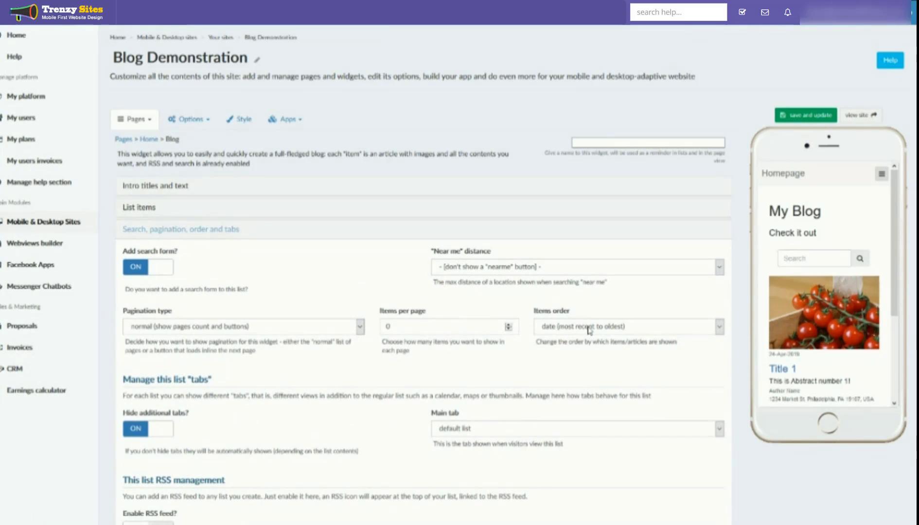
pyautogui.click(590, 331)
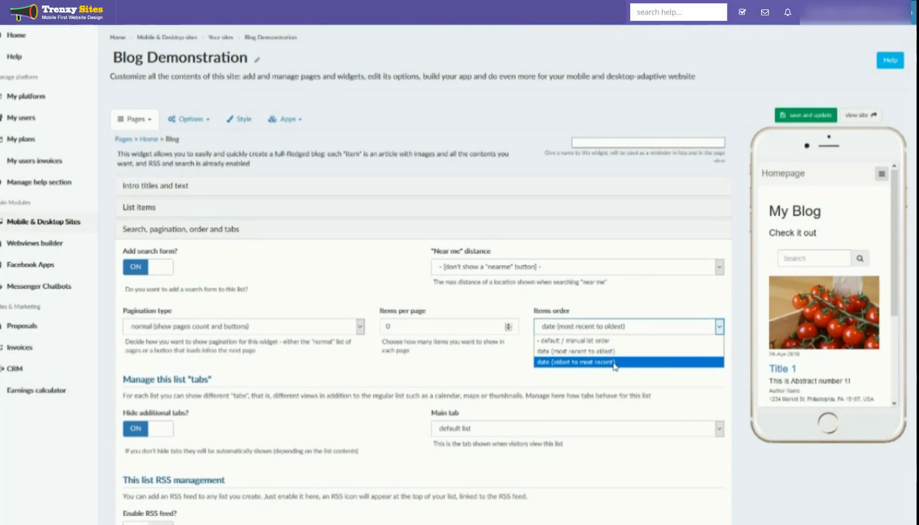
pyautogui.click(594, 342)
pyautogui.click(788, 120)
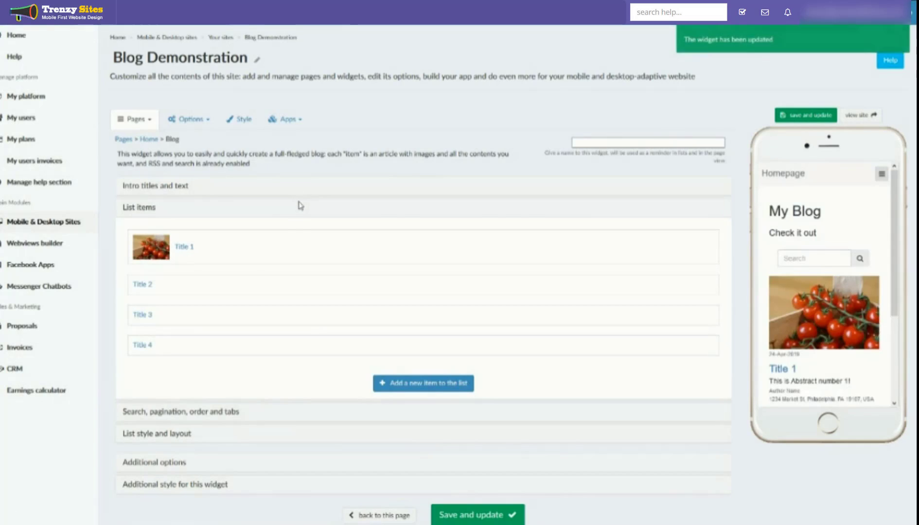
# Step: Reorder the blog's list items manually as Title 4, Title 3, Title 2, Title 1, checking the order in the phone preview
pyautogui.moveTo(154, 289); pyautogui.dragTo(162, 248)
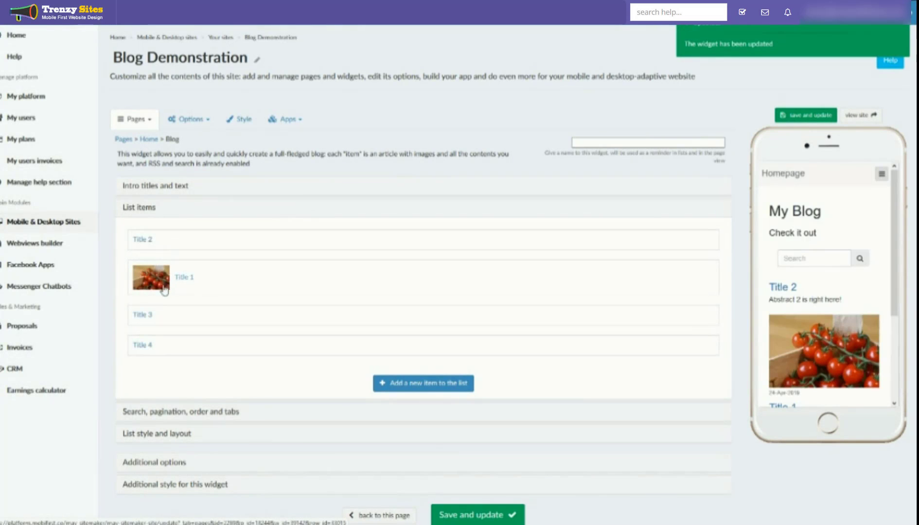
pyautogui.moveTo(145, 322); pyautogui.dragTo(158, 229)
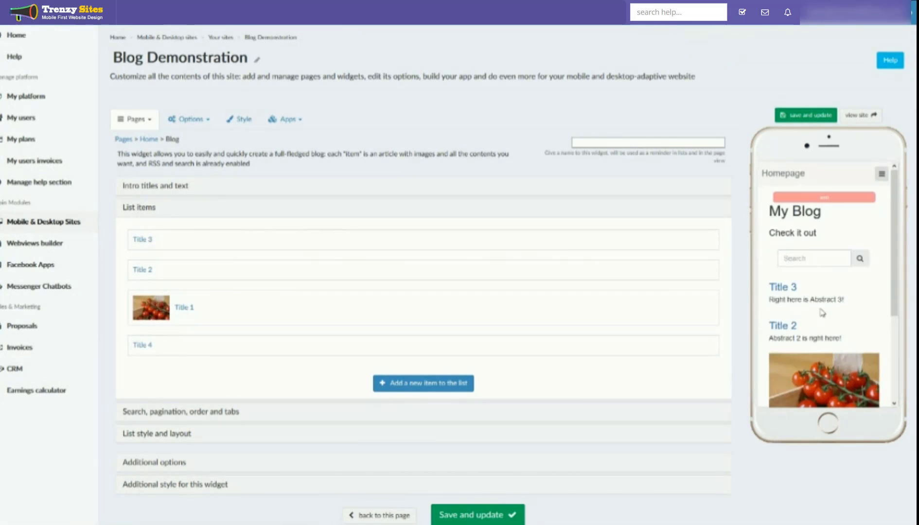
pyautogui.scroll(-1, 821, 302)
pyautogui.scroll(-3, 821, 302)
pyautogui.moveTo(214, 341); pyautogui.dragTo(208, 232)
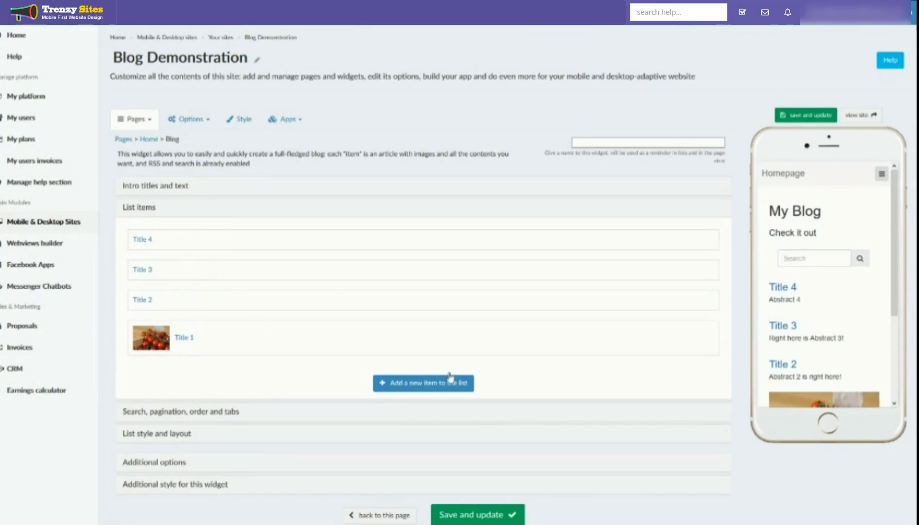
# Step: Review the blog list's search, pagination, order and tabs settings, including the RSS feed option
pyautogui.scroll(-1, 238, 345)
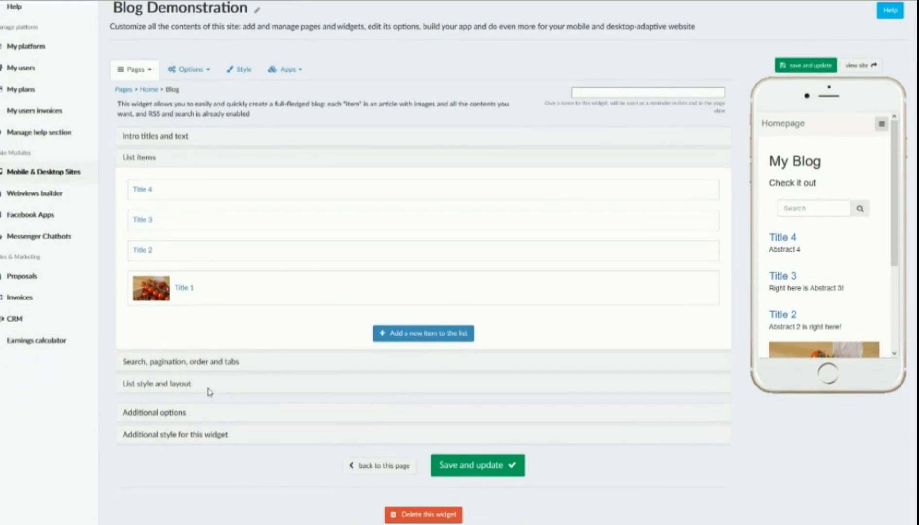
pyautogui.click(192, 363)
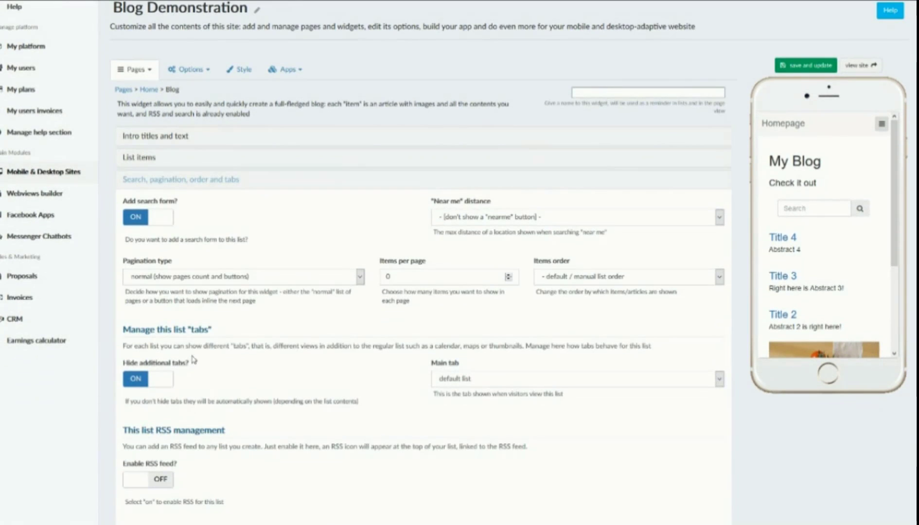
pyautogui.scroll(-2, 193, 360)
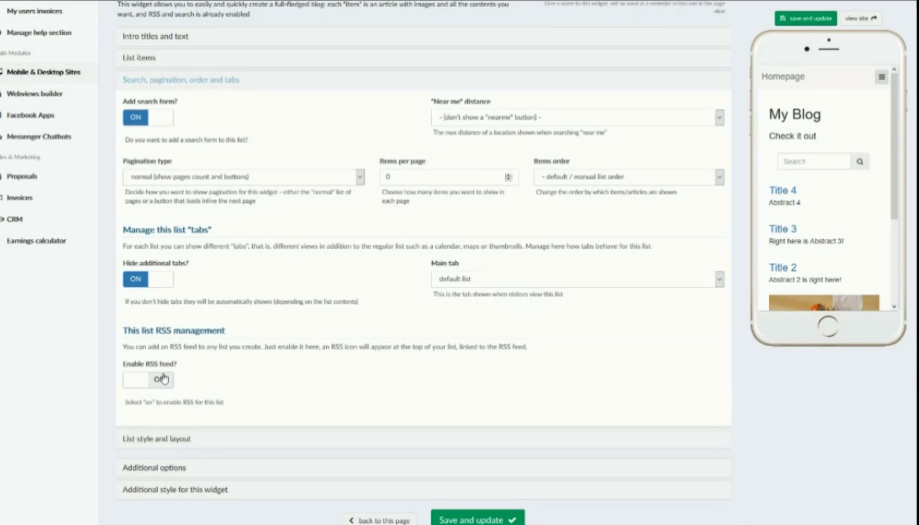
# Step: Display the blog's list style and layout settings and compare them with the posts in the phone preview
pyautogui.click(174, 437)
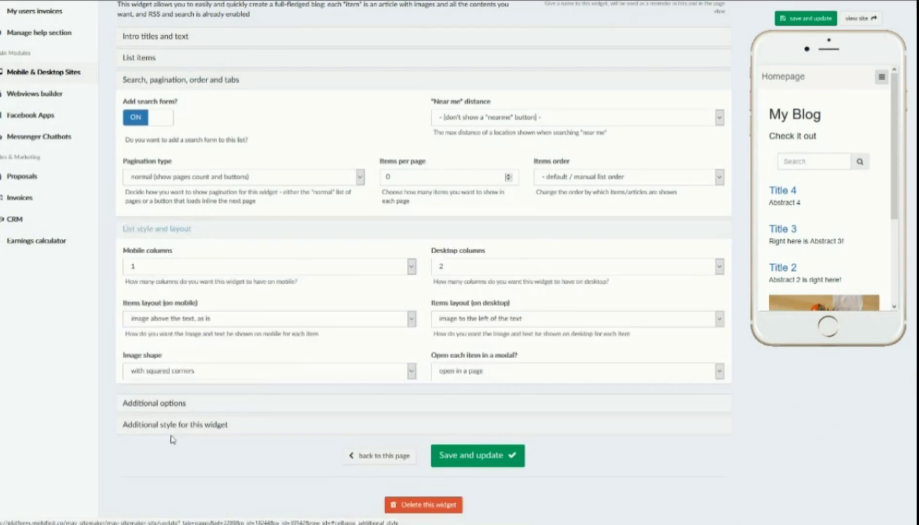
pyautogui.scroll(-3, 835, 282)
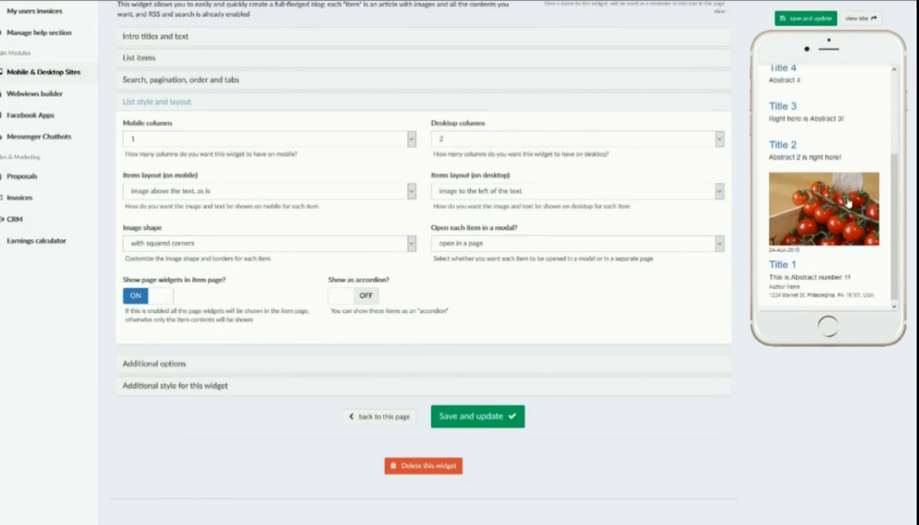
pyautogui.scroll(3, 822, 171)
pyautogui.scroll(-3, 822, 173)
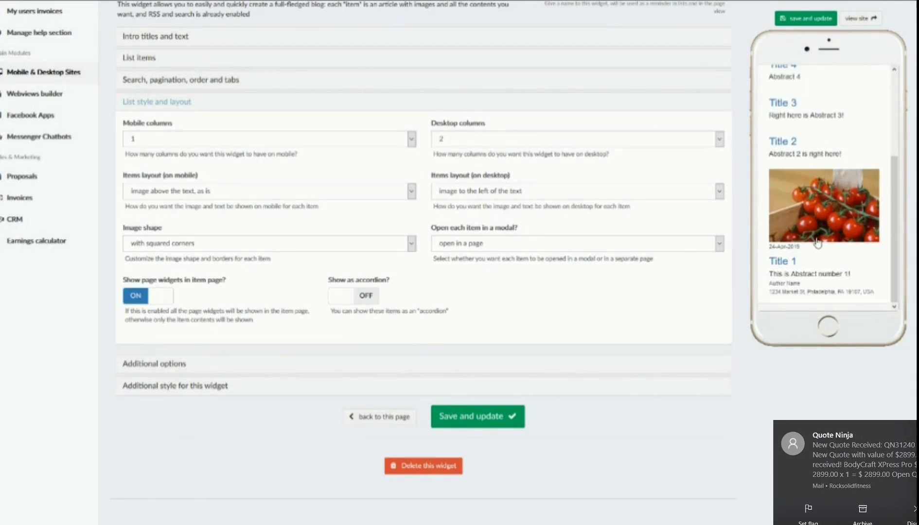
pyautogui.scroll(1, 820, 273)
pyautogui.scroll(3, 820, 272)
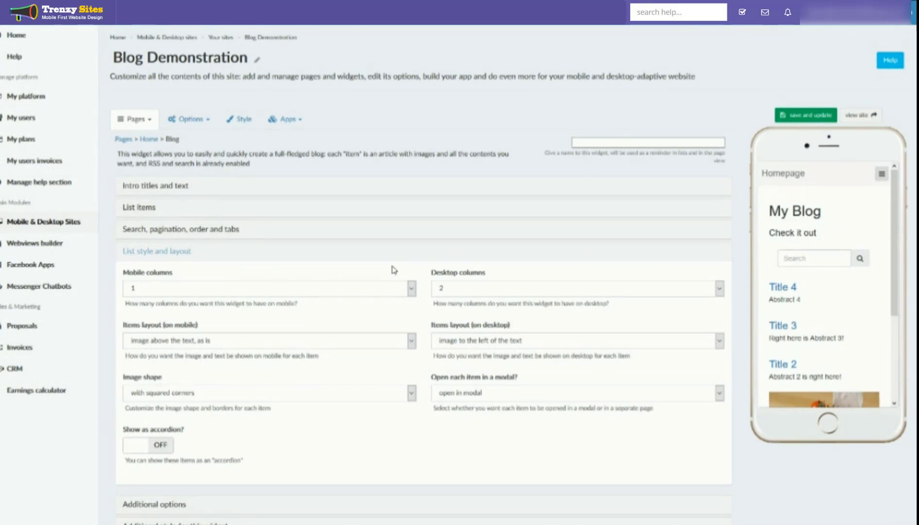
pyautogui.scroll(-3, 797, 290)
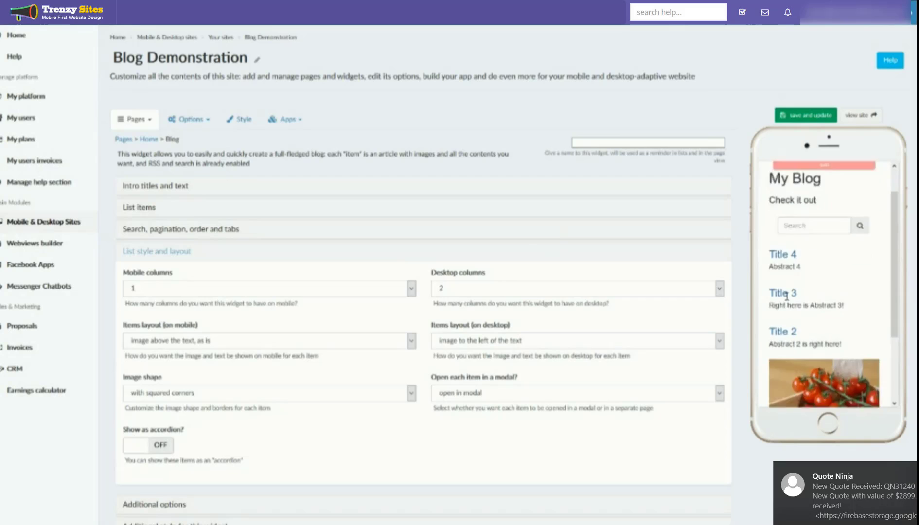
pyautogui.scroll(-1, 796, 291)
pyautogui.scroll(3, 807, 278)
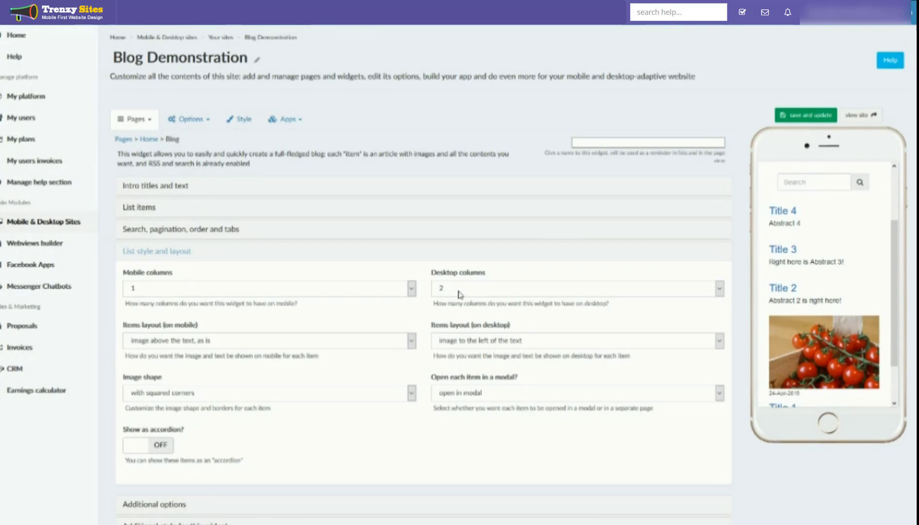
# Step: View the live site to check the blog's desktop column layout, and return to the site editor
pyautogui.click(858, 117)
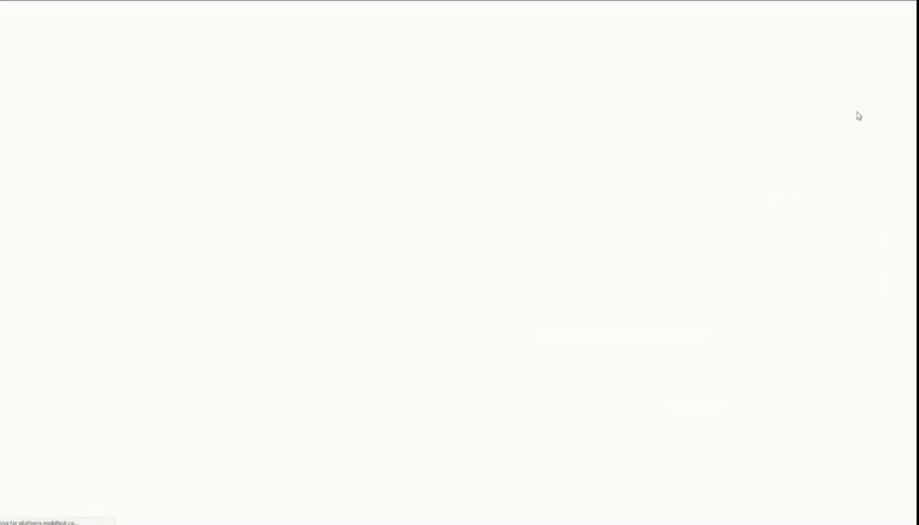
pyautogui.click(836, 19)
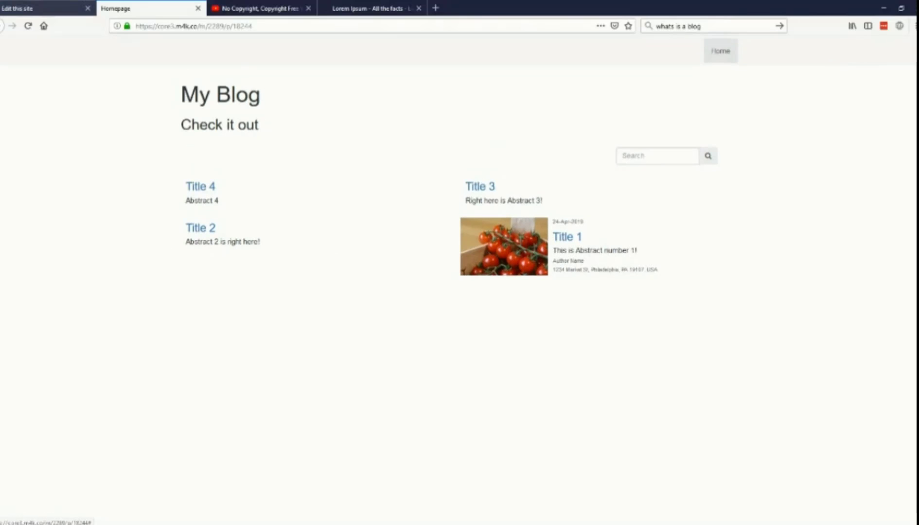
pyautogui.click(22, 7)
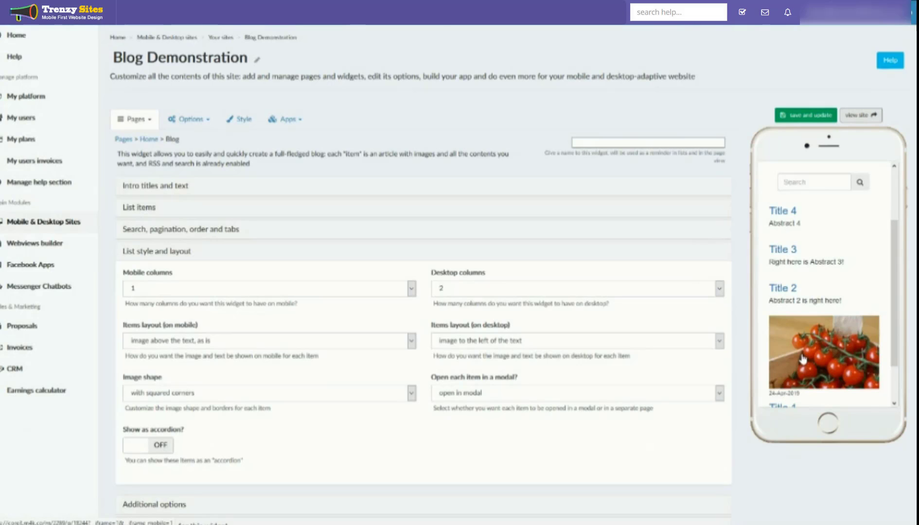
# Step: Set the blog list to 2 mobile columns and 3 desktop columns, and save the widget update
pyautogui.click(369, 288)
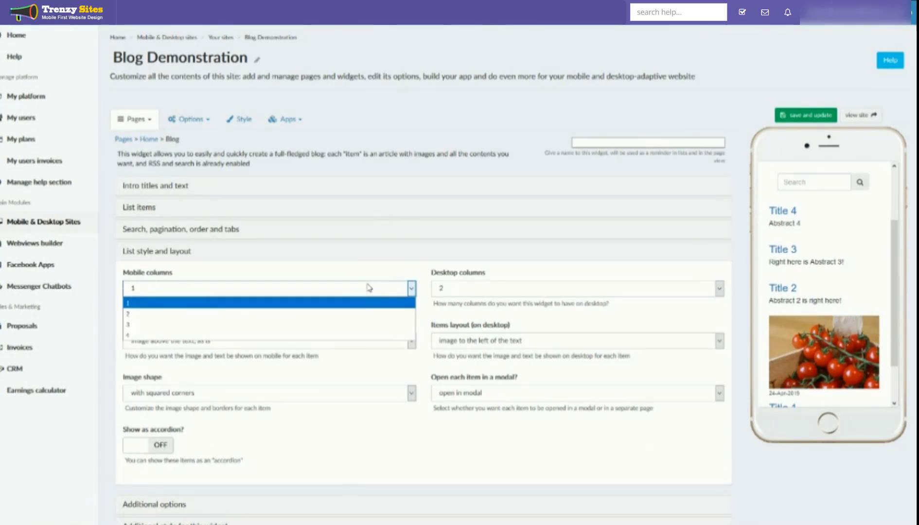
pyautogui.click(301, 314)
pyautogui.click(469, 289)
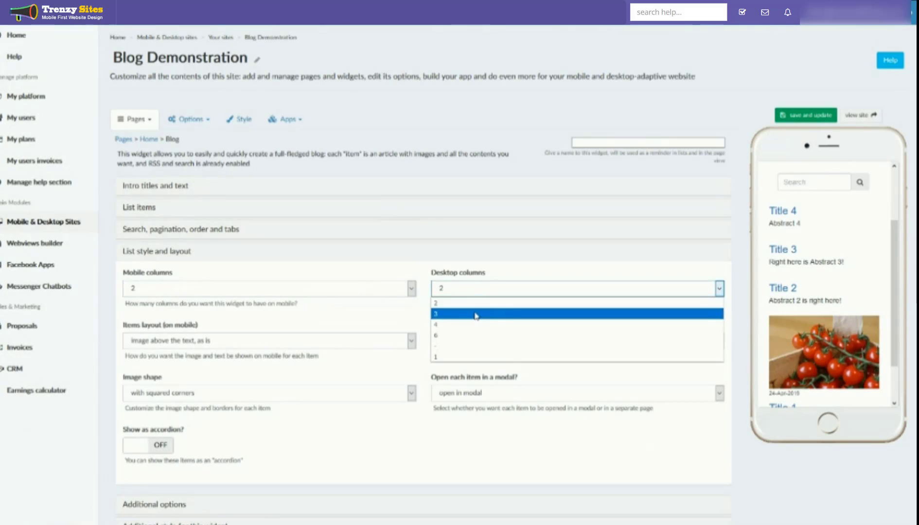
pyautogui.click(476, 314)
pyautogui.click(794, 117)
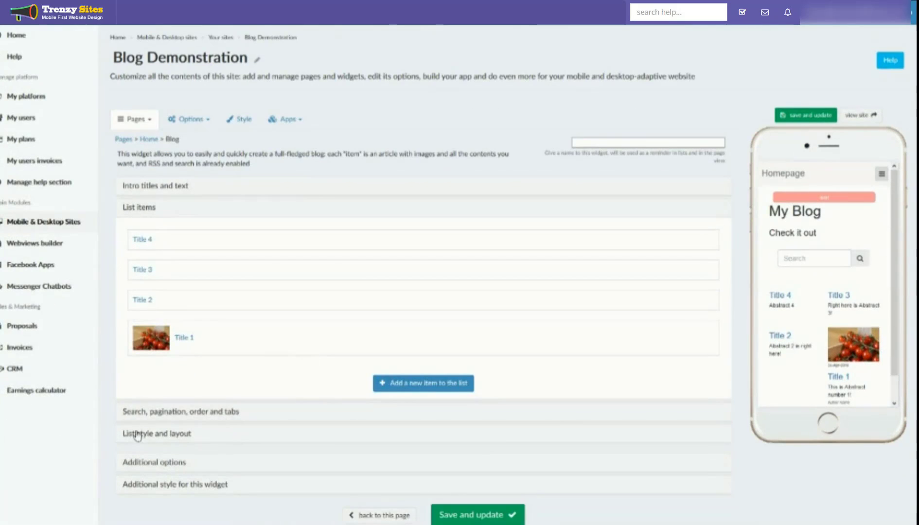
# Step: Examine the available items layout options for mobile and desktop in the list style and layout settings
pyautogui.click(138, 434)
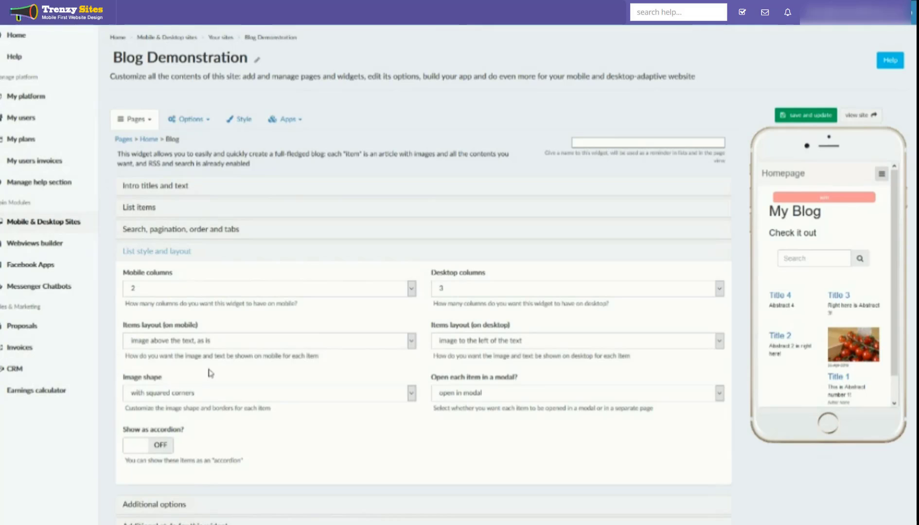
pyautogui.click(191, 340)
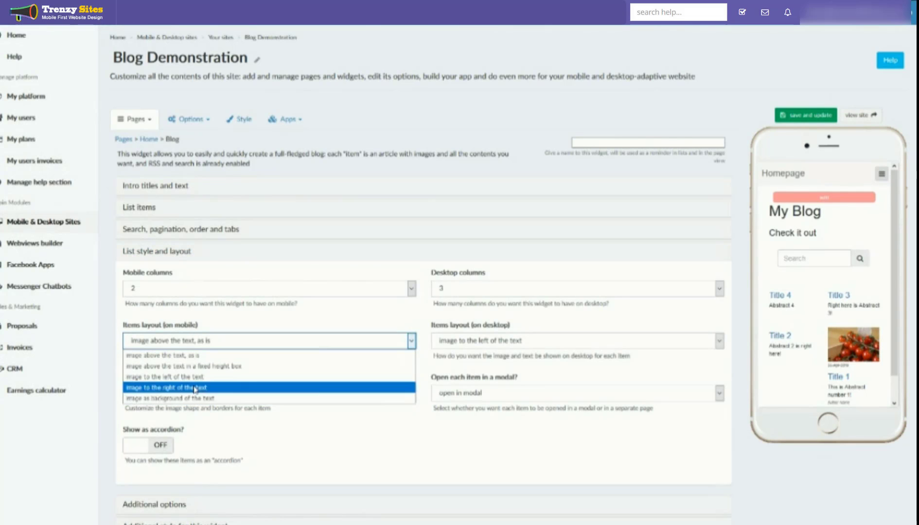
pyautogui.click(465, 346)
pyautogui.click(464, 341)
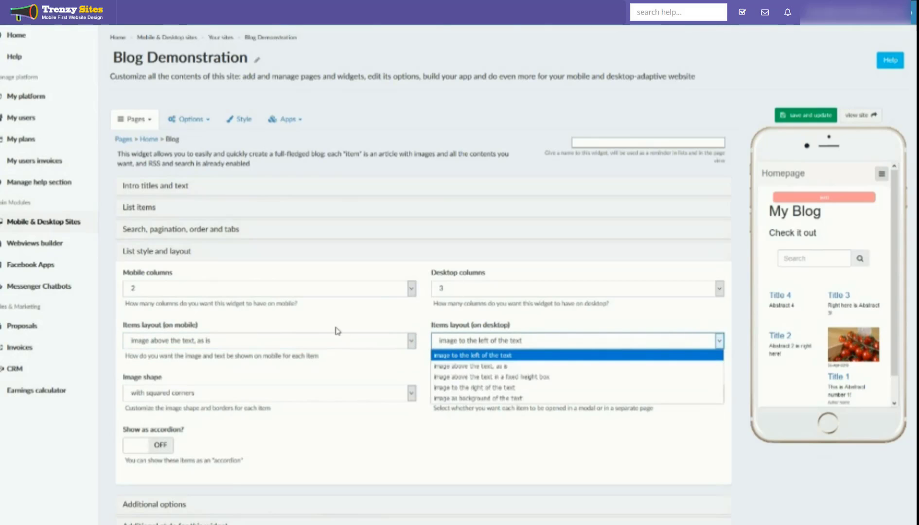
pyautogui.click(590, 333)
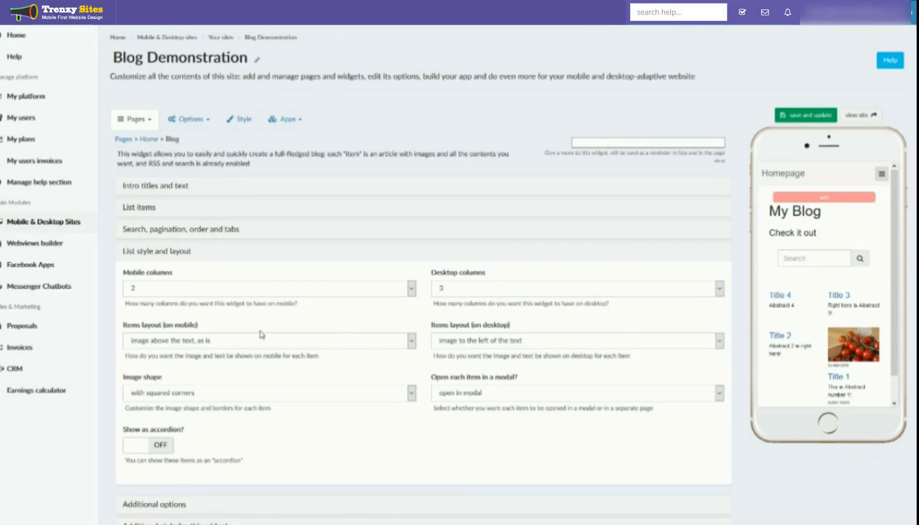
# Step: Set the image shape to "with rounded corners" and save the widget update
pyautogui.click(378, 395)
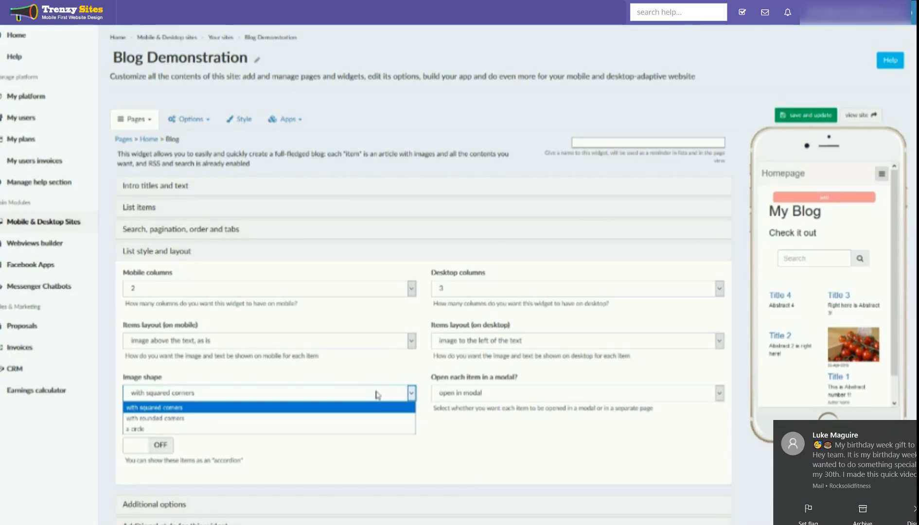
pyautogui.scroll(-2, 858, 342)
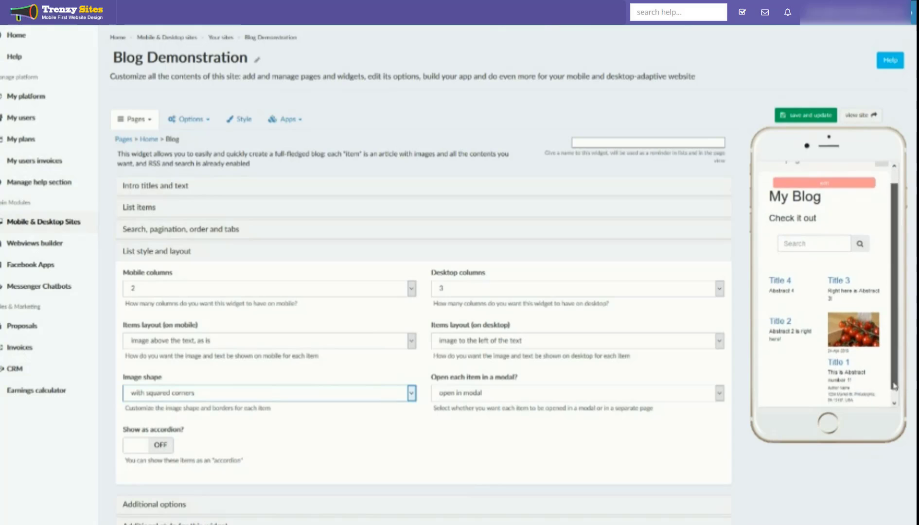
pyautogui.click(377, 393)
pyautogui.click(371, 419)
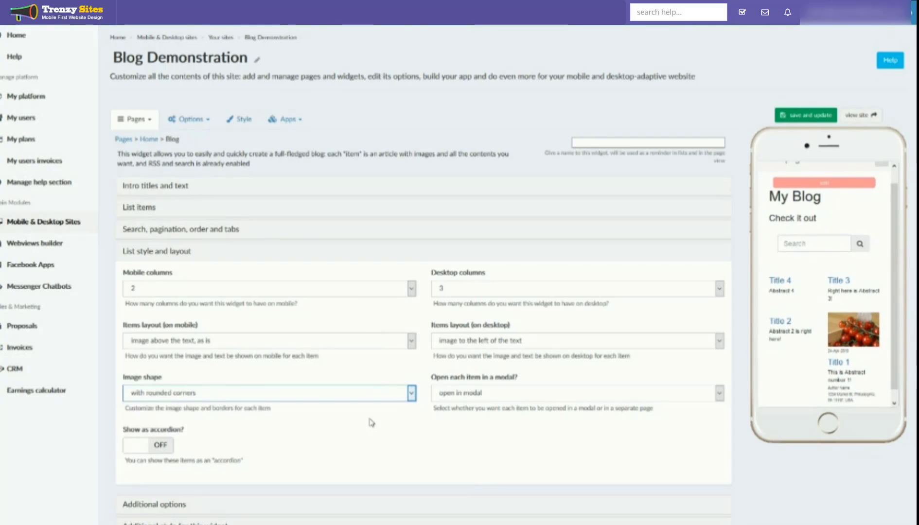
pyautogui.click(823, 121)
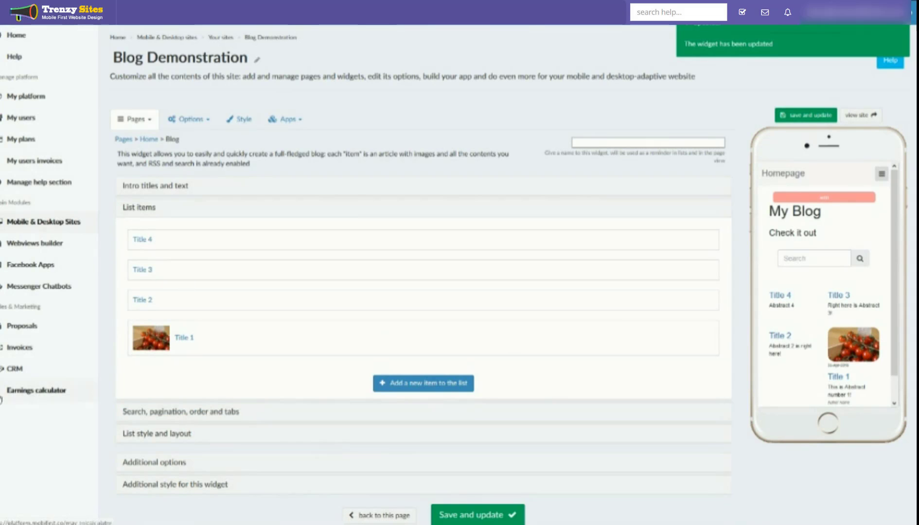
# Step: Set the blog items to "open in a page" instead of in a modal, and save the widget update
pyautogui.click(176, 433)
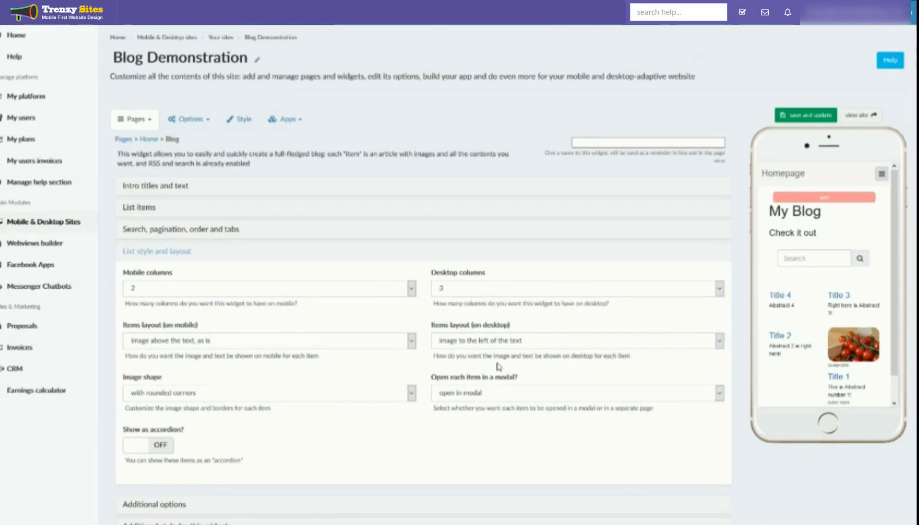
pyautogui.click(452, 397)
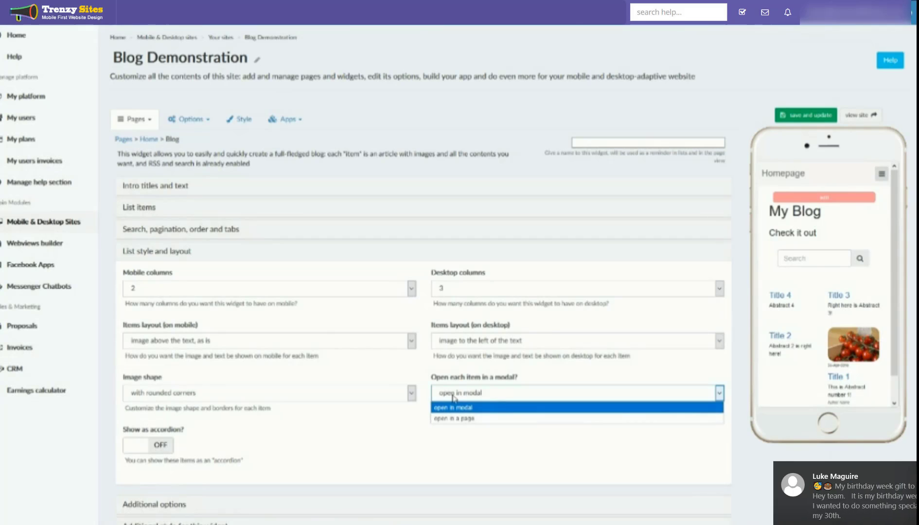
pyautogui.click(451, 417)
pyautogui.click(456, 400)
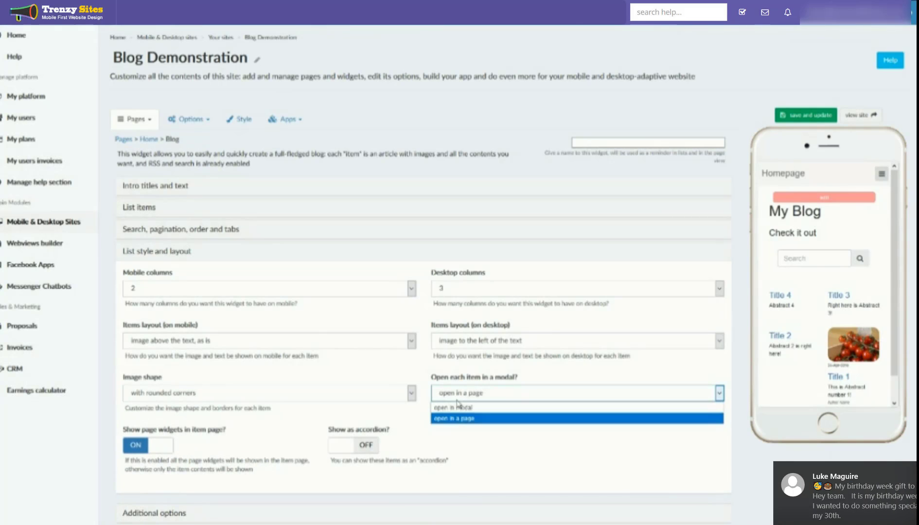
pyautogui.click(467, 419)
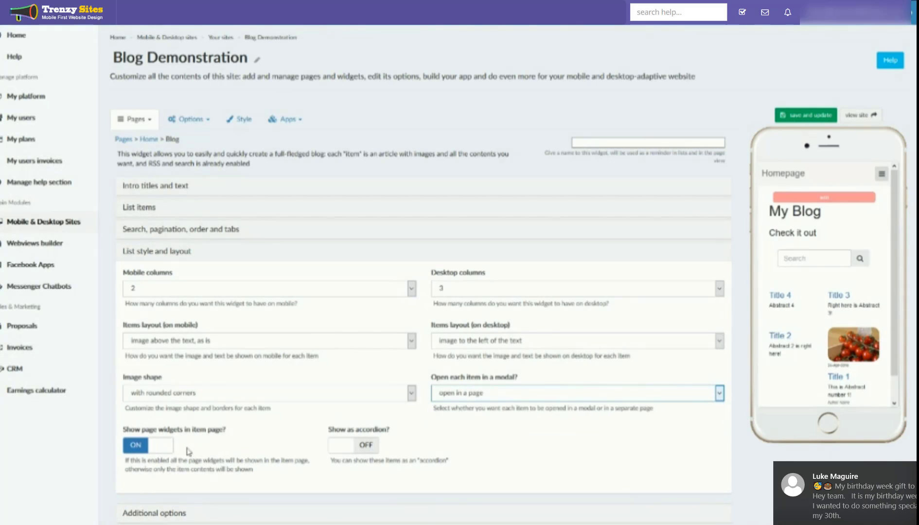
pyautogui.click(810, 116)
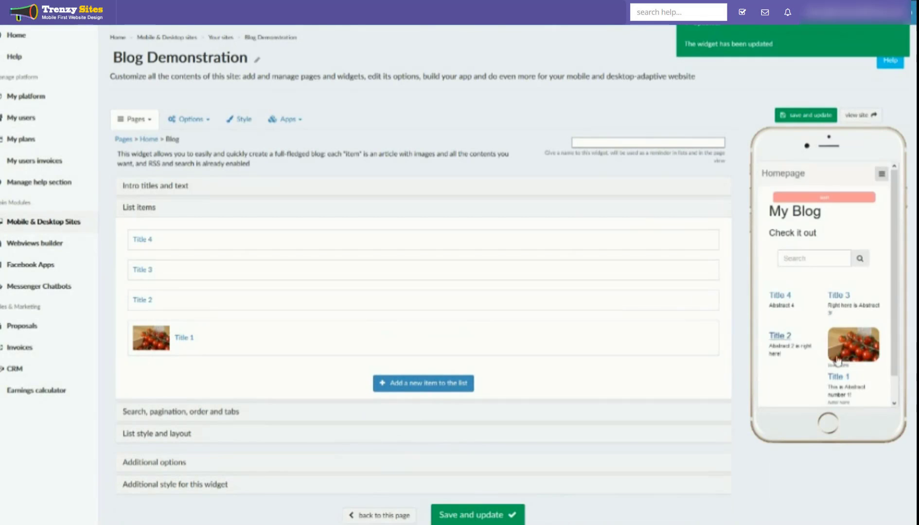
# Step: View the Title 1 post in the phone preview, read through its contents, and return to the blog list
pyautogui.click(840, 375)
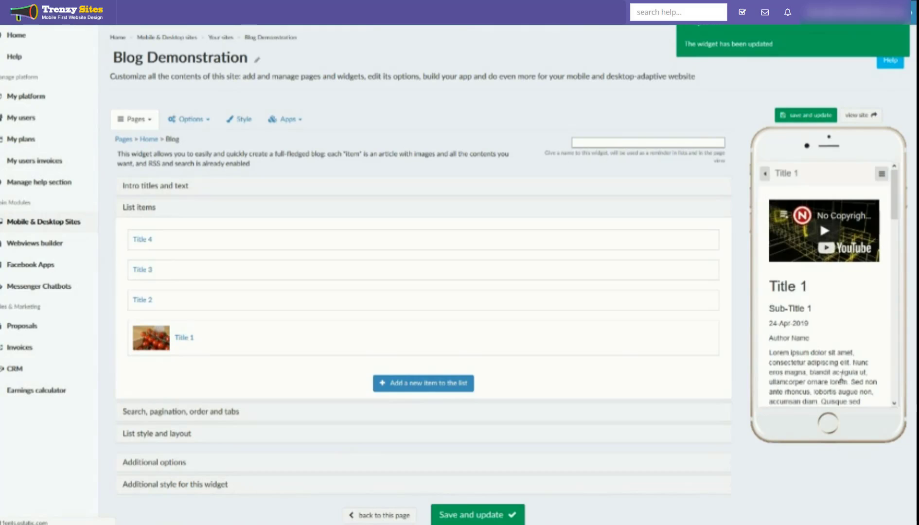
pyautogui.scroll(-10, 831, 341)
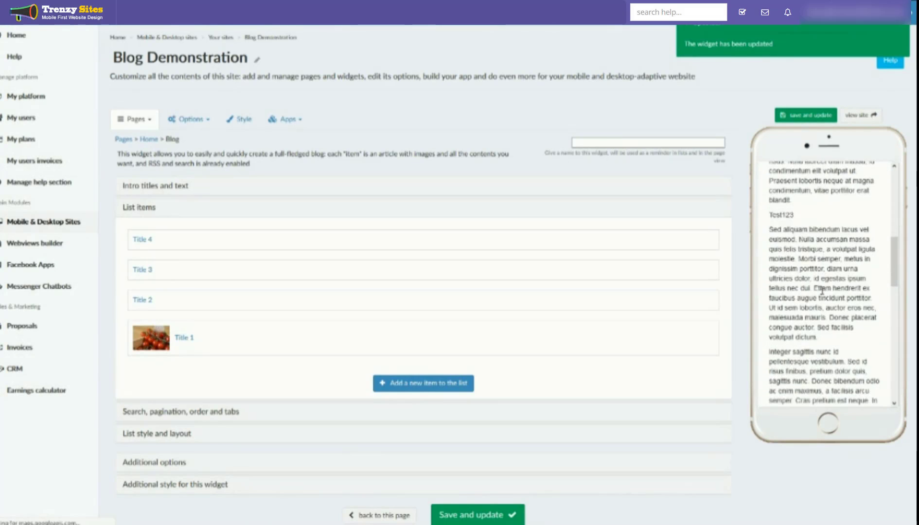
pyautogui.scroll(10, 821, 291)
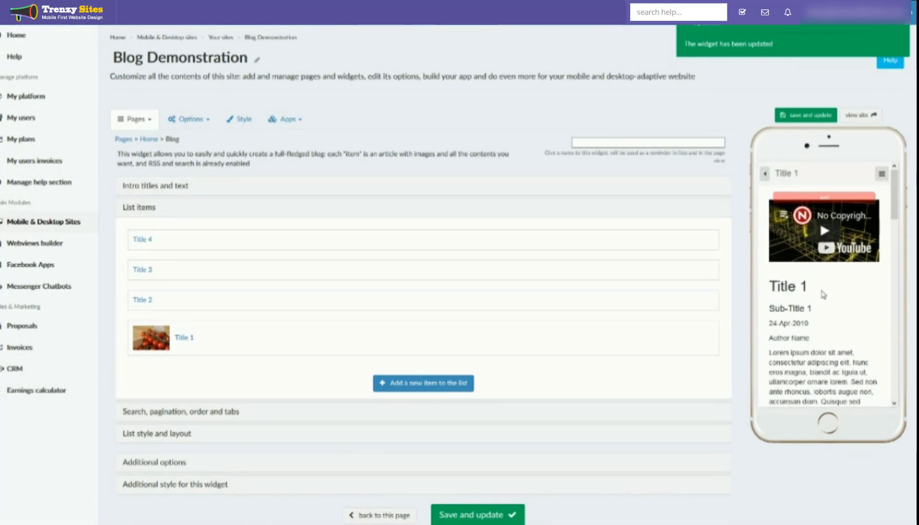
pyautogui.scroll(-15, 806, 273)
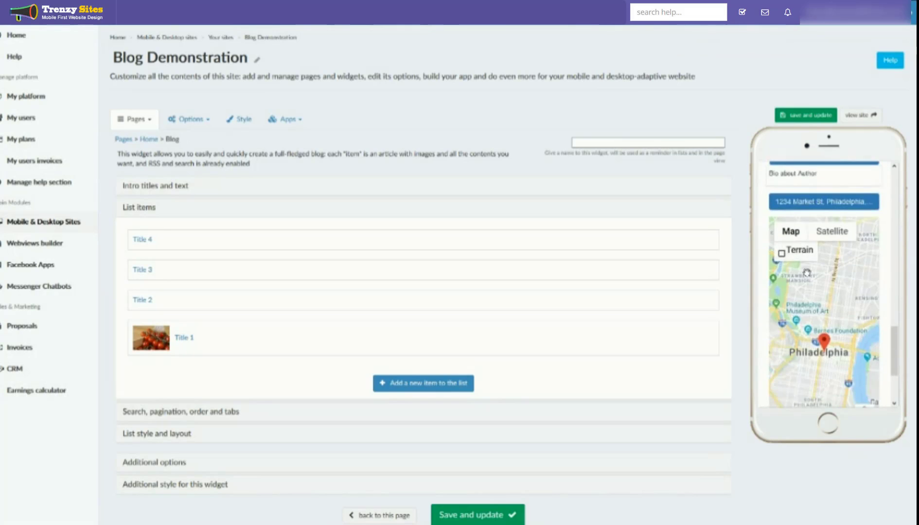
pyautogui.scroll(15, 807, 273)
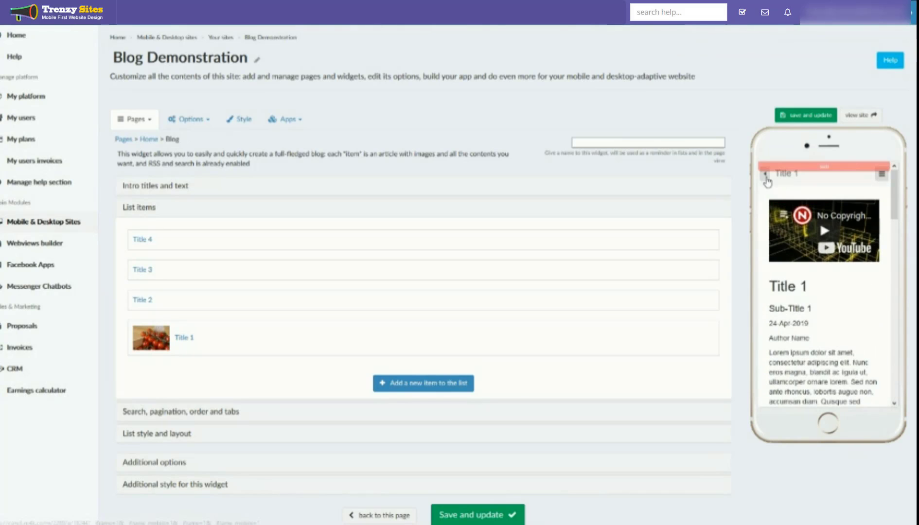
pyautogui.click(766, 176)
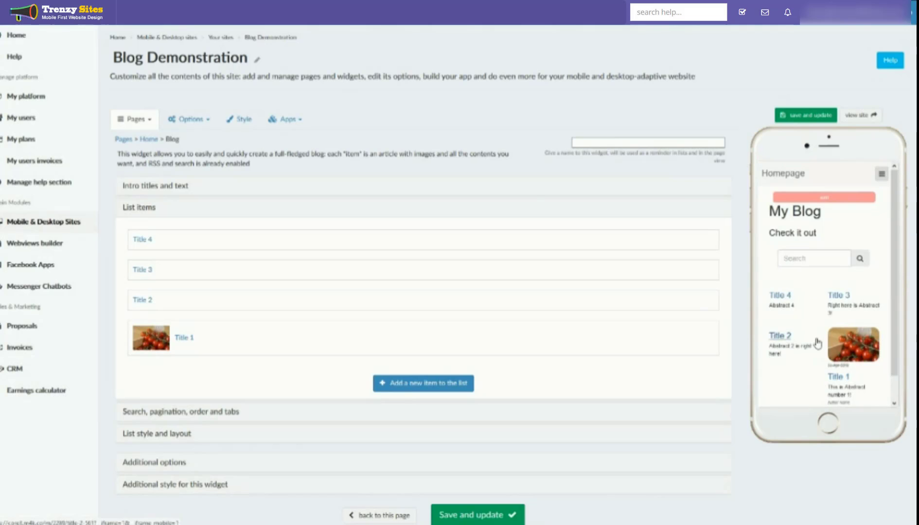
pyautogui.scroll(-2, 817, 344)
pyautogui.scroll(-2, 246, 400)
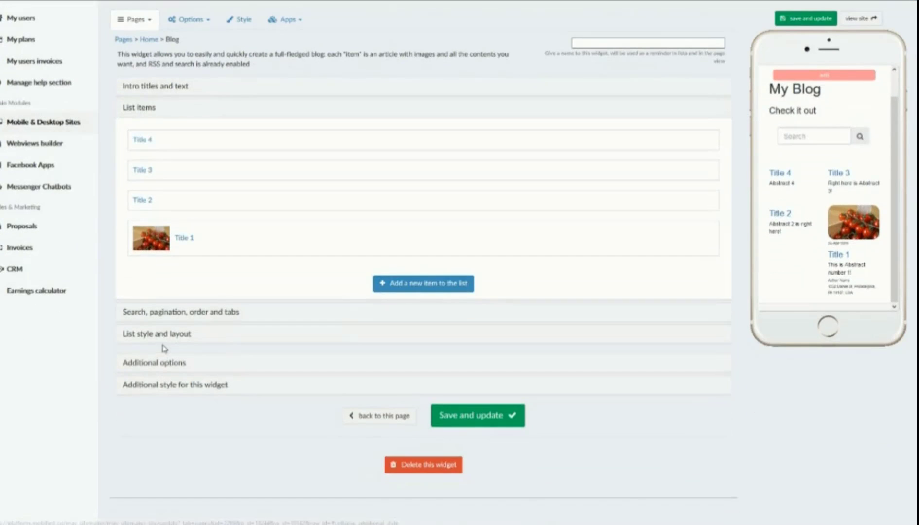
# Step: Set the blog items to "open in modal" in the list style and layout settings, and save the widget update
pyautogui.click(156, 364)
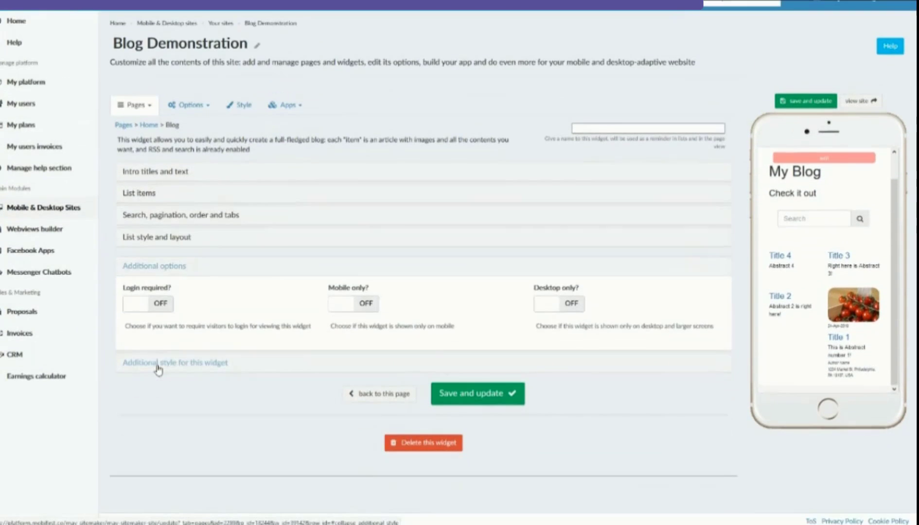
pyautogui.click(153, 239)
pyautogui.click(596, 379)
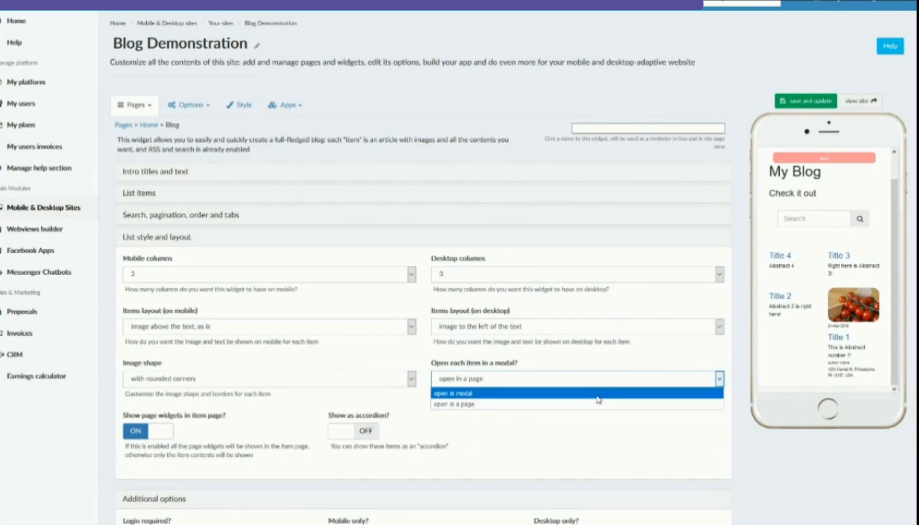
pyautogui.click(598, 395)
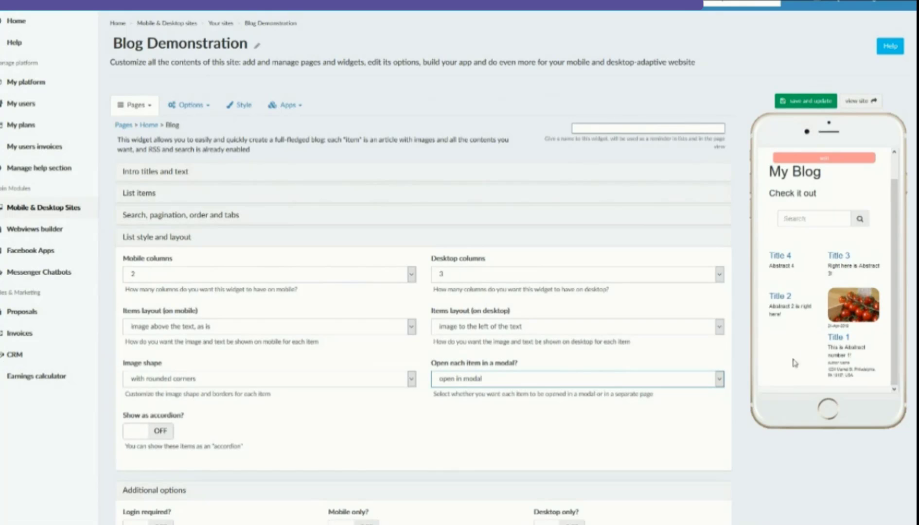
pyautogui.click(789, 100)
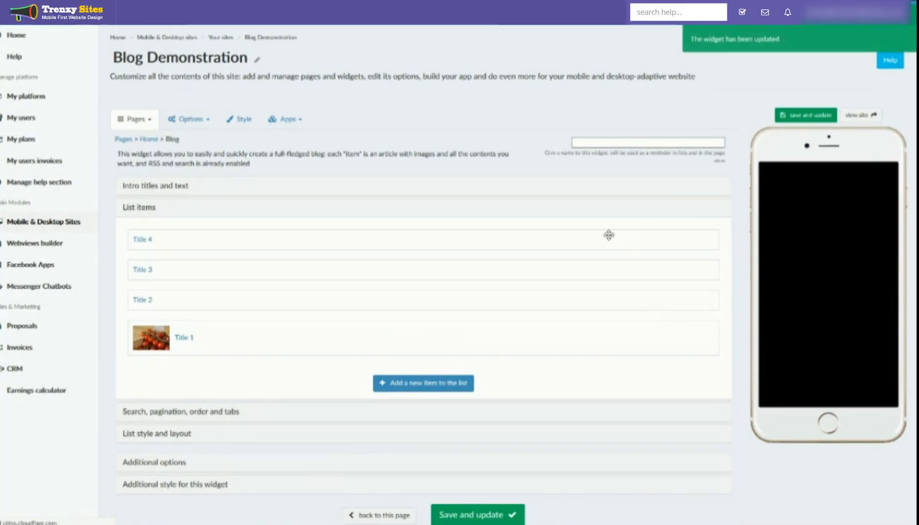
# Step: View the Title 1 post as a modal in the phone preview, and close it to return to the blog list
pyautogui.click(835, 387)
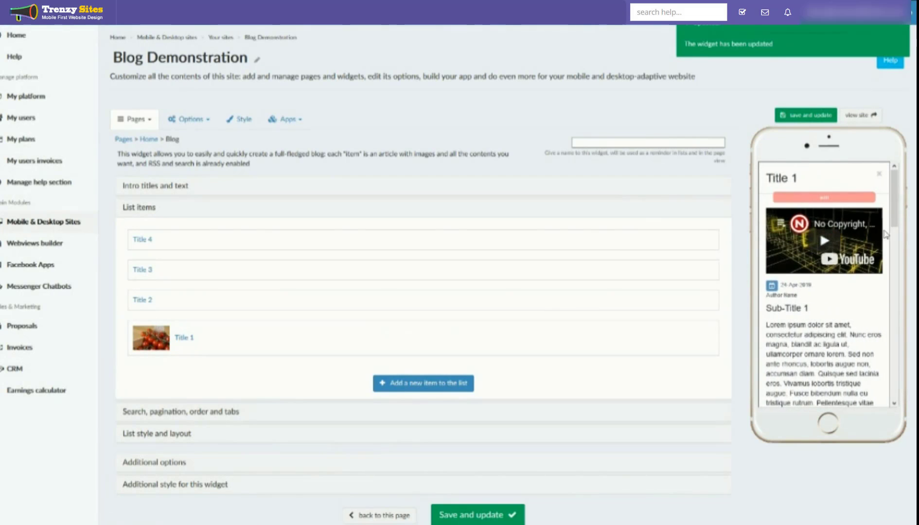
pyautogui.scroll(-1, 852, 307)
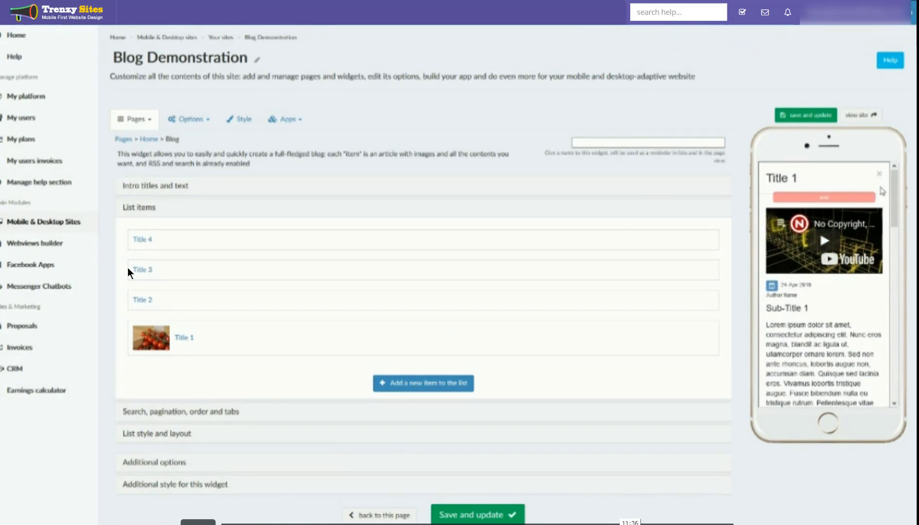
pyautogui.click(879, 173)
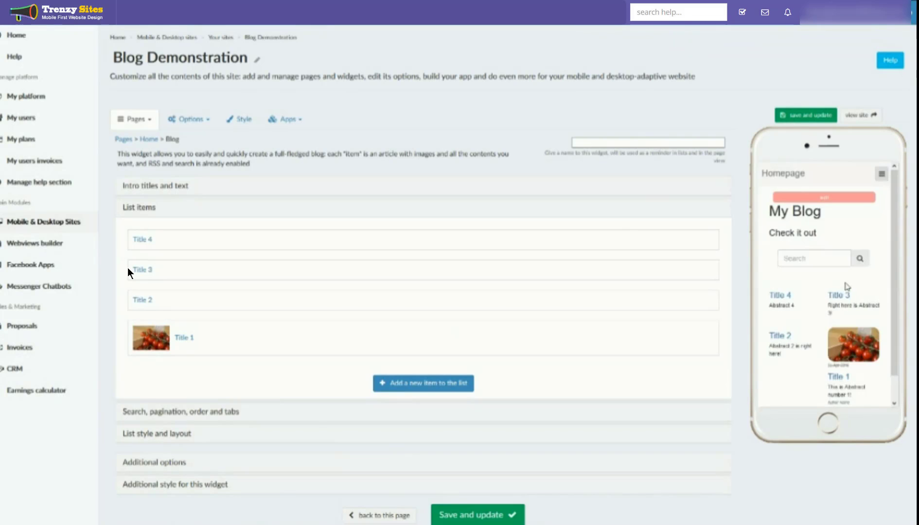
pyautogui.scroll(-1, 816, 319)
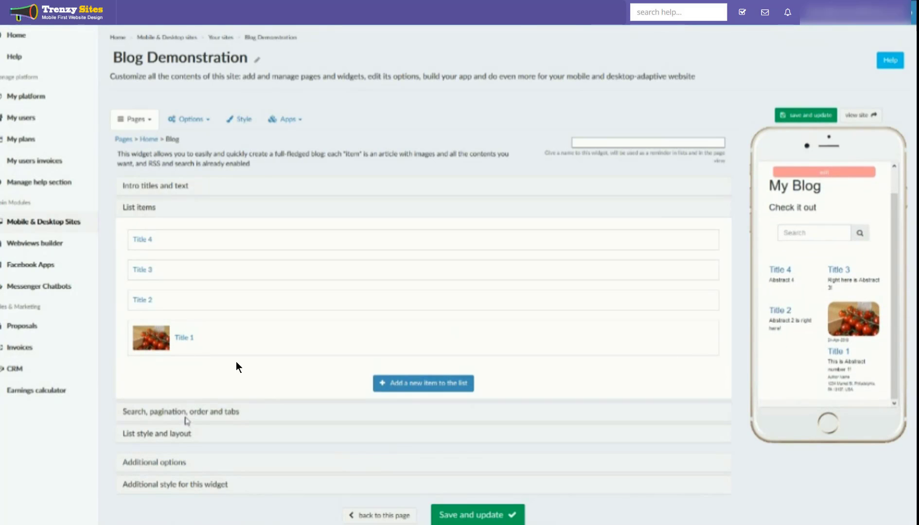
# Step: Turn on "Show as accordion?" in the list style and layout settings, and save the widget update
pyautogui.click(165, 435)
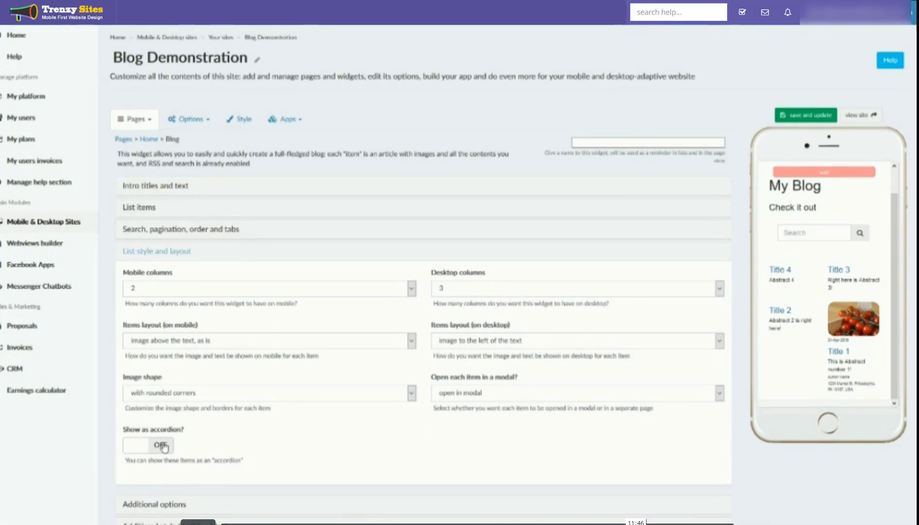
pyautogui.click(164, 446)
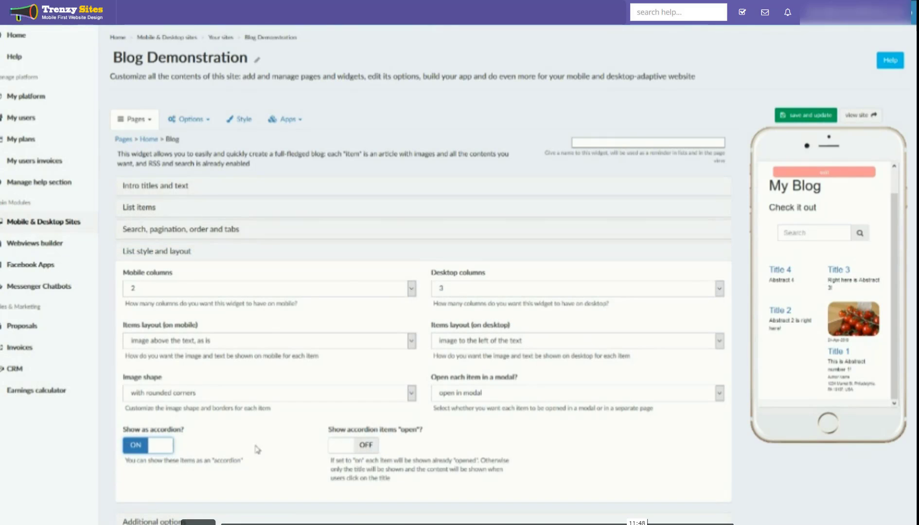
pyautogui.click(801, 116)
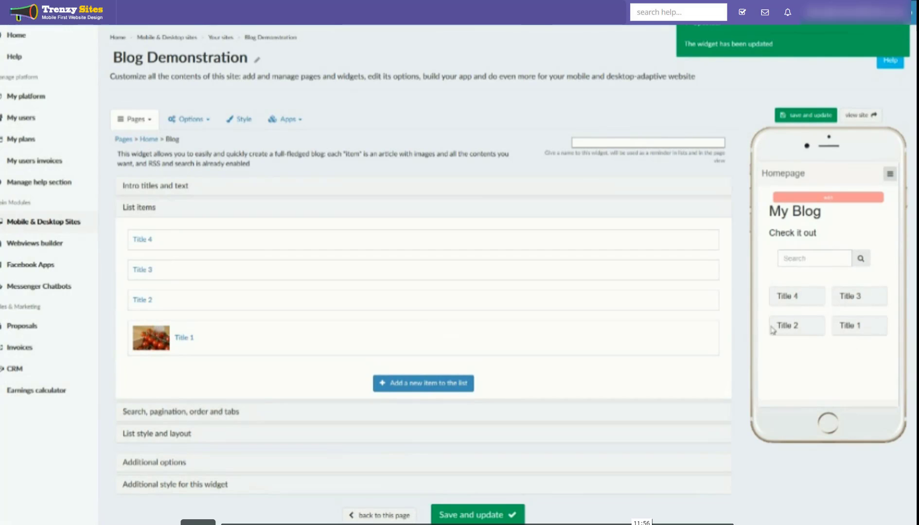
# Step: Set the mobile columns to 1 in the list style and layout settings, and save the widget update
pyautogui.click(156, 435)
pyautogui.click(184, 290)
pyautogui.click(184, 302)
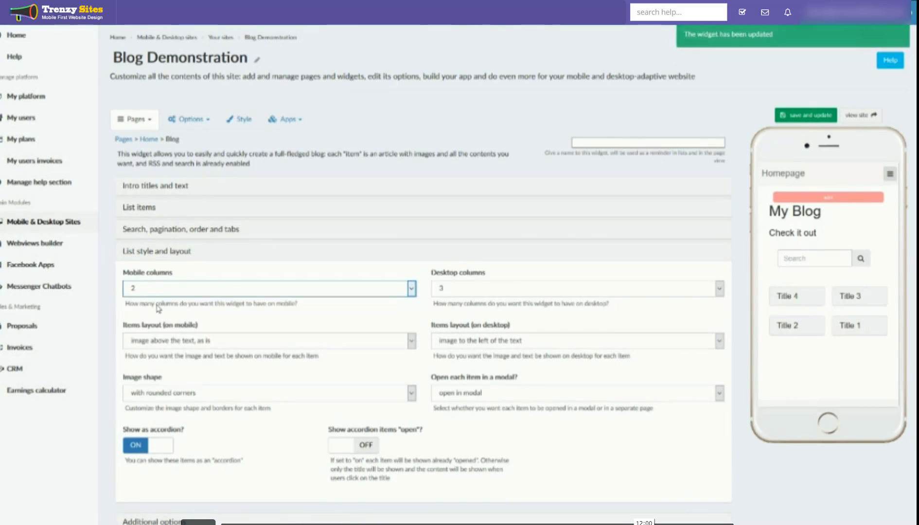
pyautogui.click(807, 116)
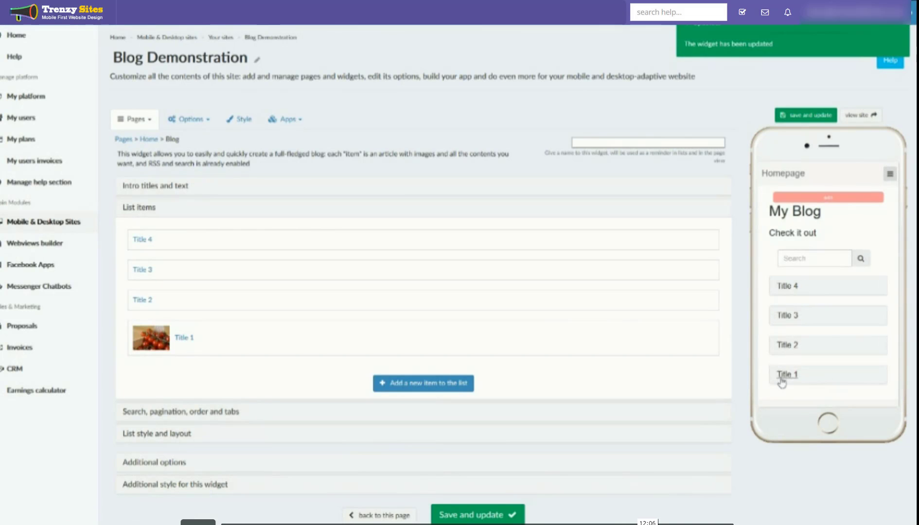
# Step: Expand the Title 1 and Title 2 accordion items in the phone preview, look through their contents, and collapse them again
pyautogui.click(824, 376)
pyautogui.scroll(-8, 793, 323)
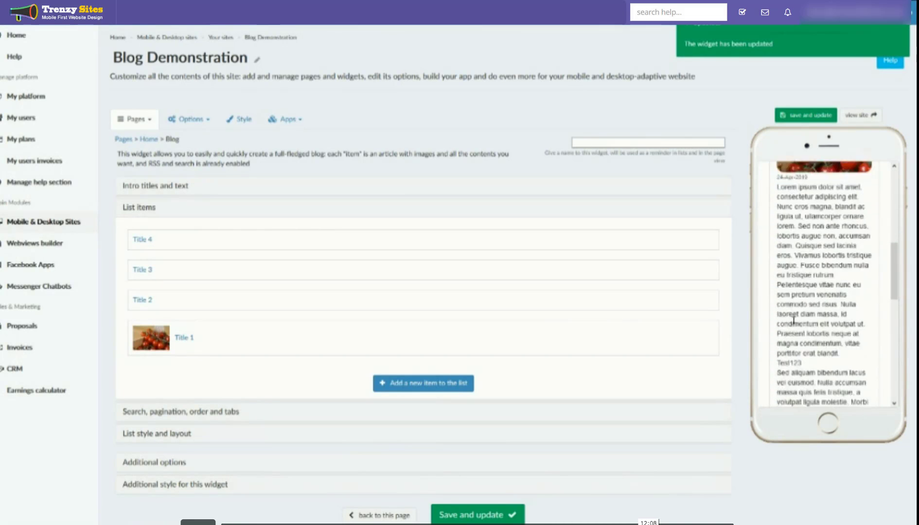
pyautogui.scroll(7, 793, 321)
pyautogui.scroll(5, 793, 320)
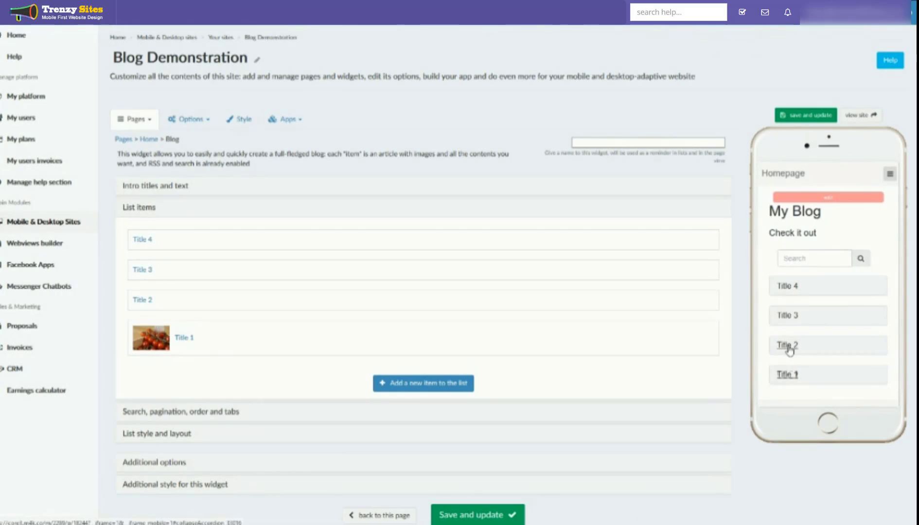
pyautogui.click(788, 346)
pyautogui.scroll(-4, 789, 347)
pyautogui.scroll(4, 789, 347)
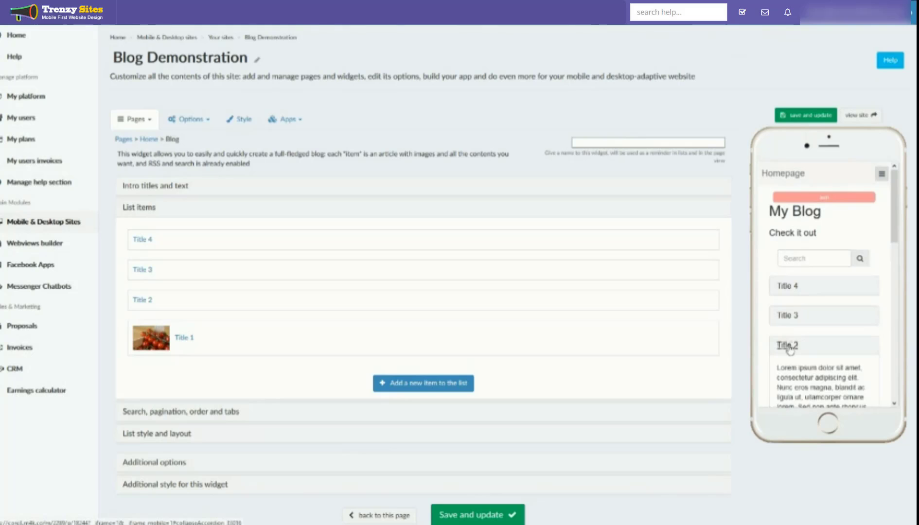
pyautogui.click(788, 346)
# Step: Examine the list layout settings, the additional options, and the widget's additional style settings for desktop space, margins, background and animations
pyautogui.scroll(-1, 789, 347)
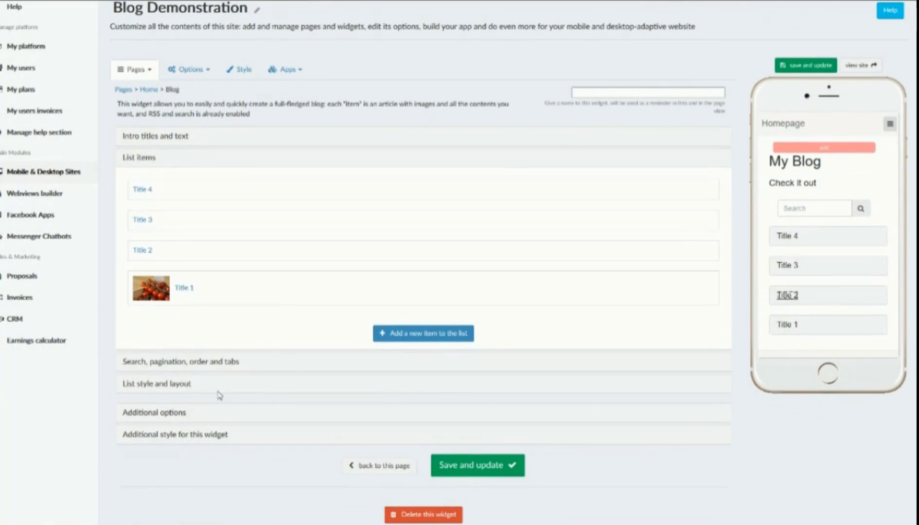
pyautogui.click(183, 384)
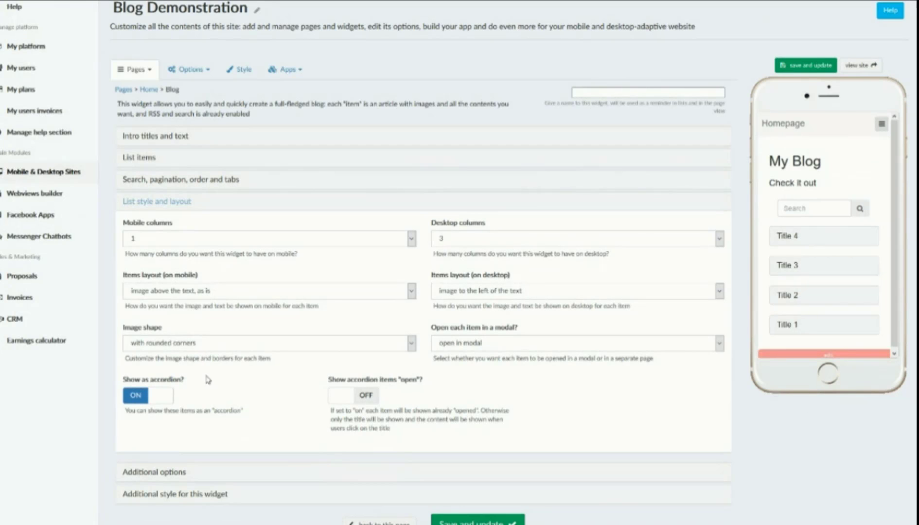
pyautogui.scroll(-2, 208, 379)
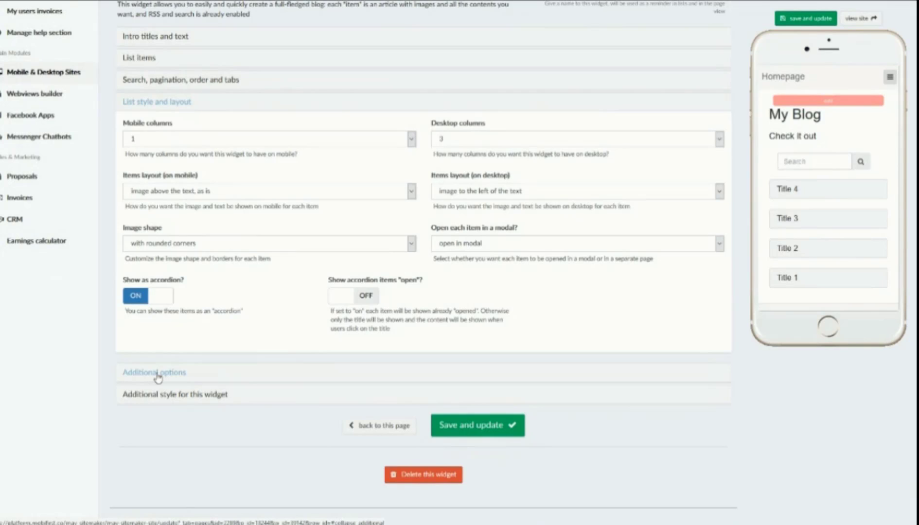
pyautogui.click(158, 375)
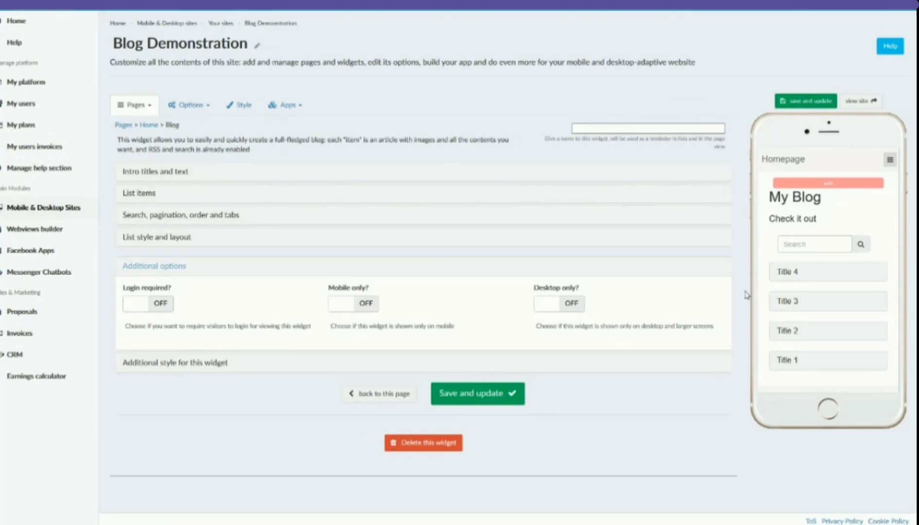
pyautogui.click(205, 362)
pyautogui.scroll(-3, 207, 358)
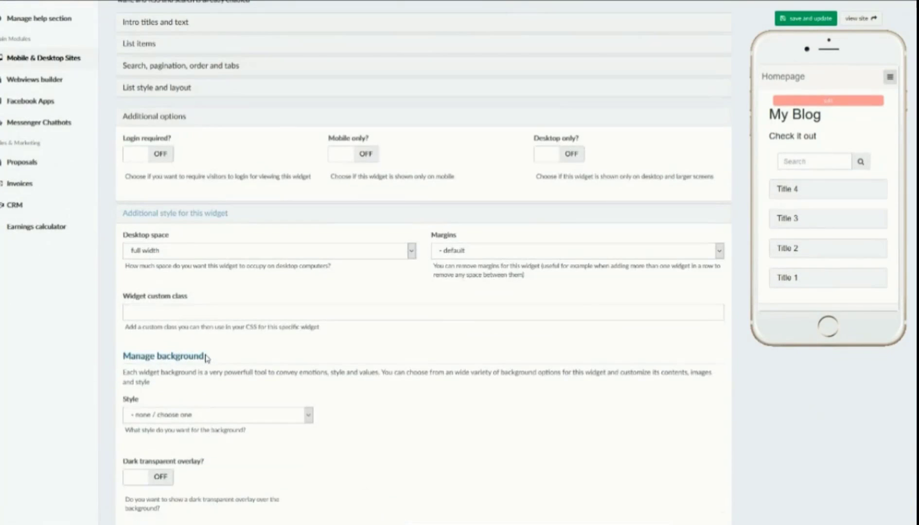
pyautogui.scroll(-4, 206, 358)
pyautogui.scroll(3, 166, 331)
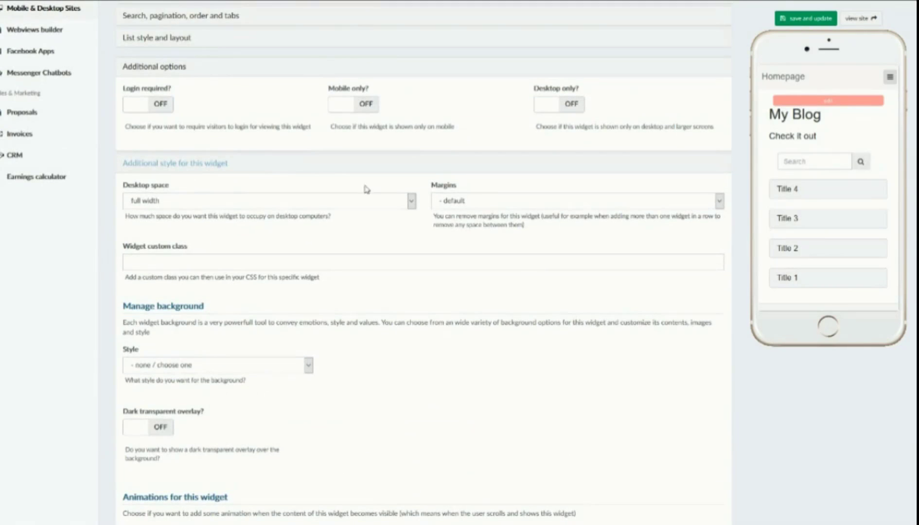
pyautogui.scroll(-2, 192, 269)
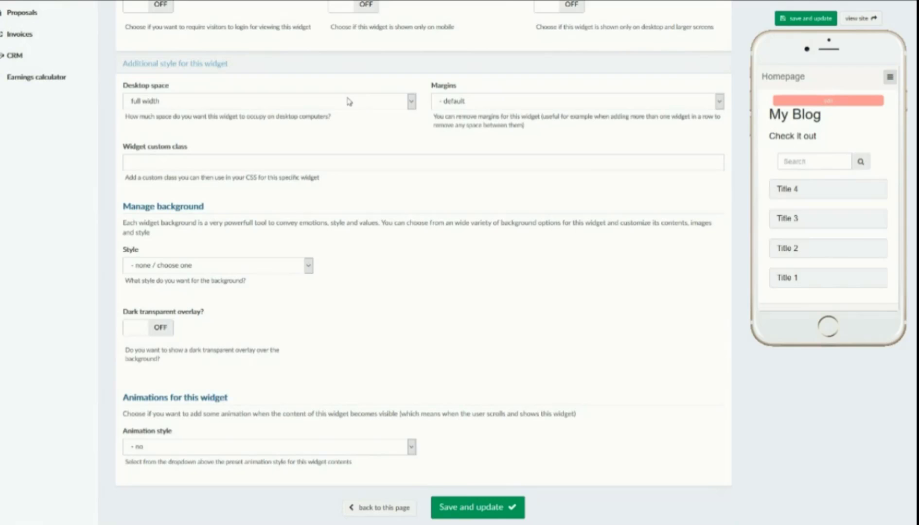
pyautogui.scroll(5, 399, 152)
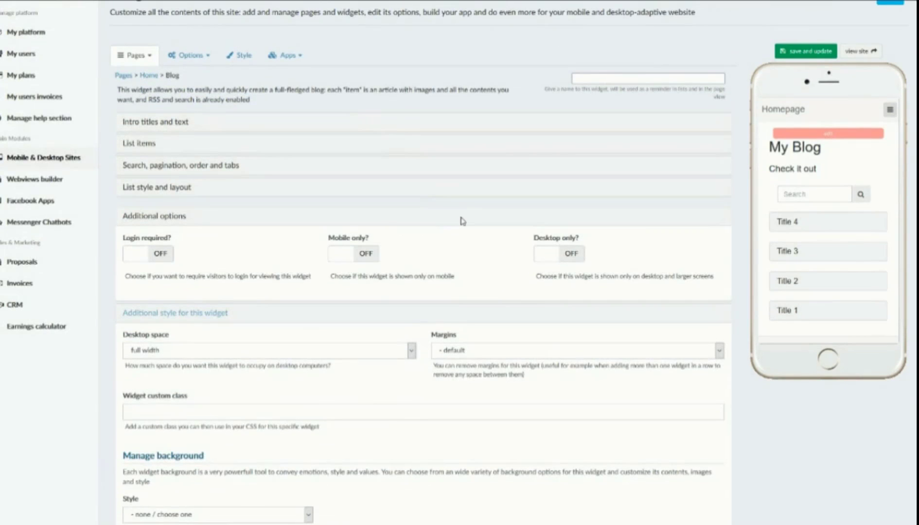
pyautogui.scroll(2, 462, 221)
# Step: Review the blog's list items and its search, pagination, order and tabs settings, and return to the list items
pyautogui.click(150, 208)
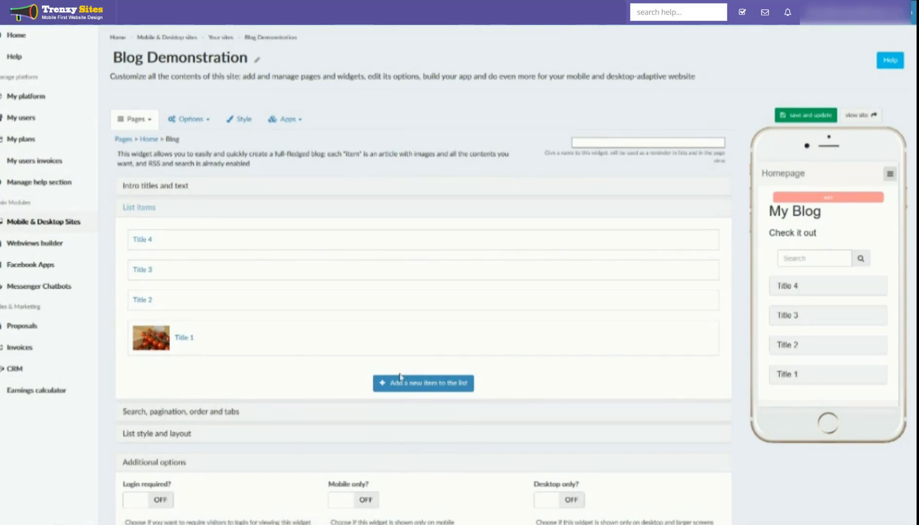
pyautogui.moveTo(135, 4)
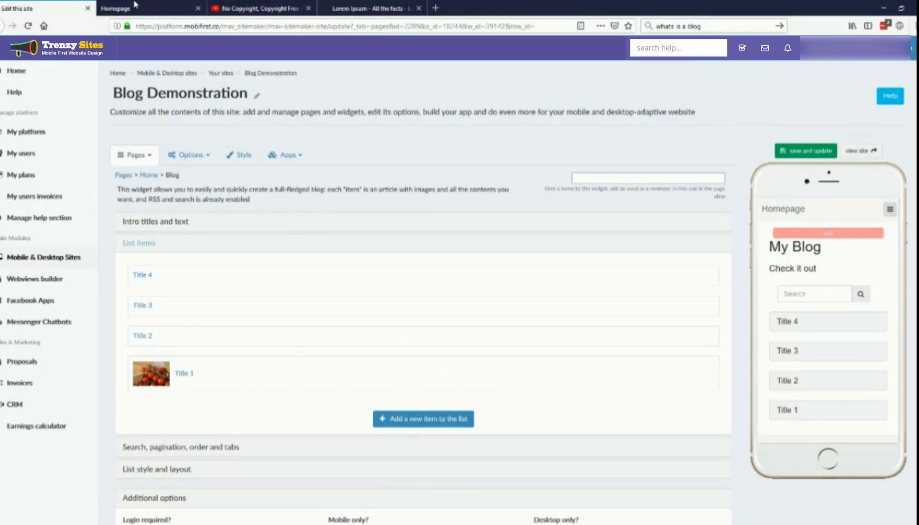
pyautogui.click(133, 412)
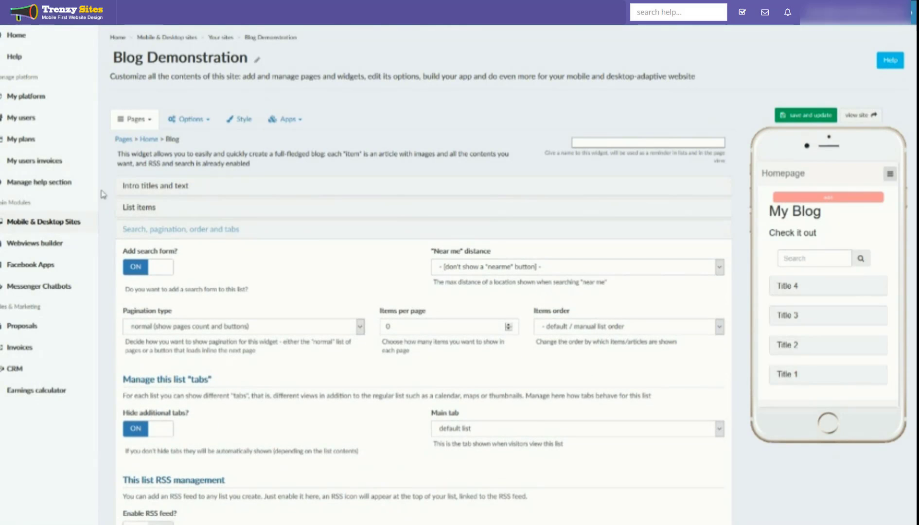
pyautogui.click(128, 207)
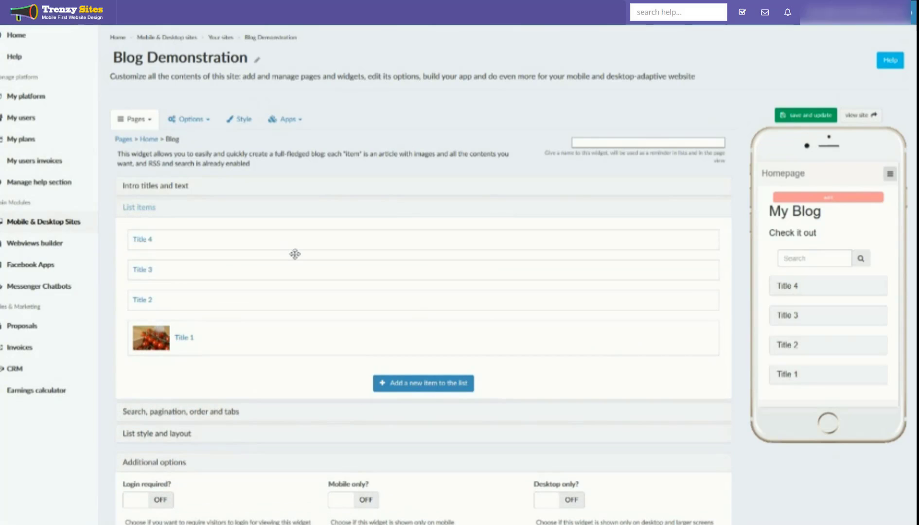